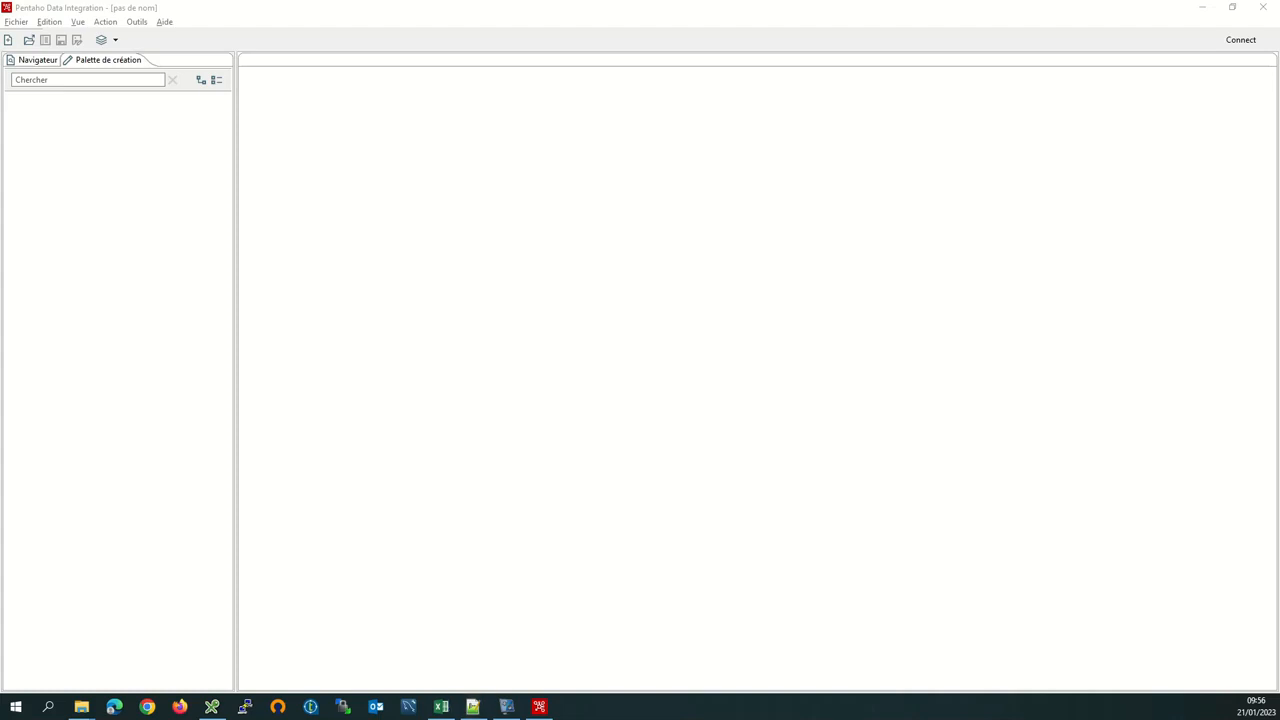
Switch to File Explorer and look through the data-integration folder inside pdi-ce-9.3.0.0-428
key(alt+Tab)
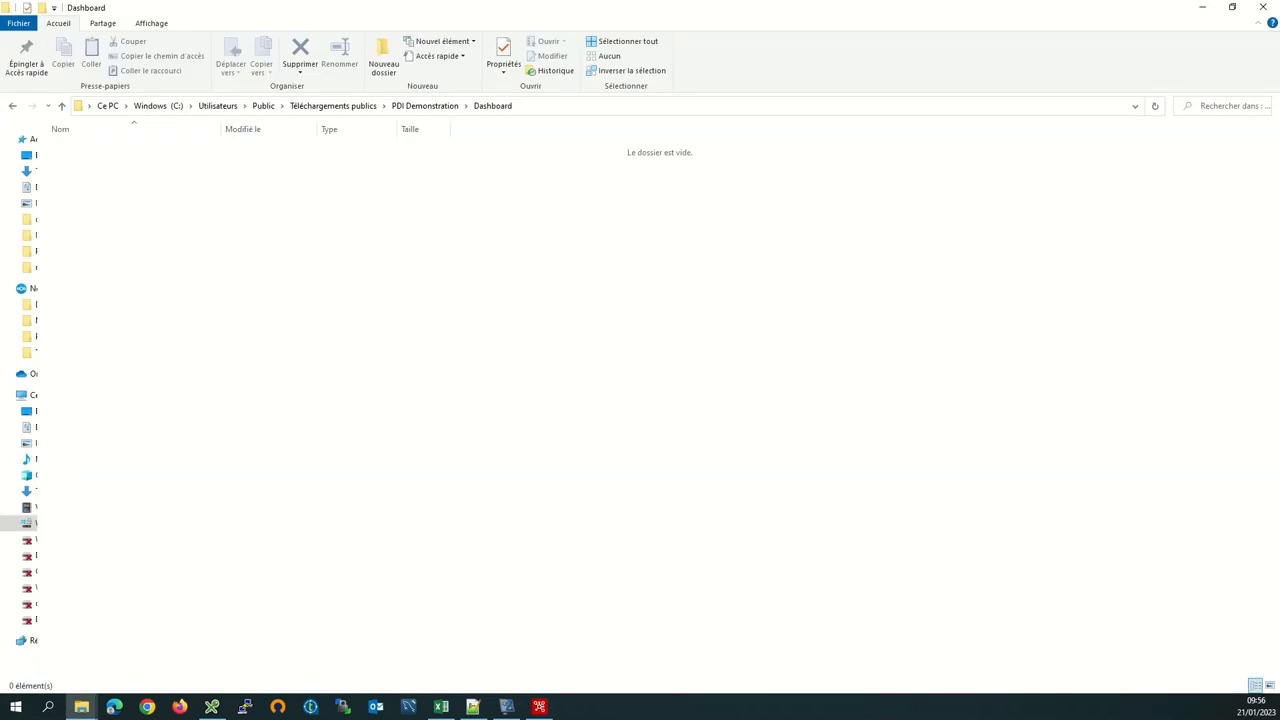
click(263, 106)
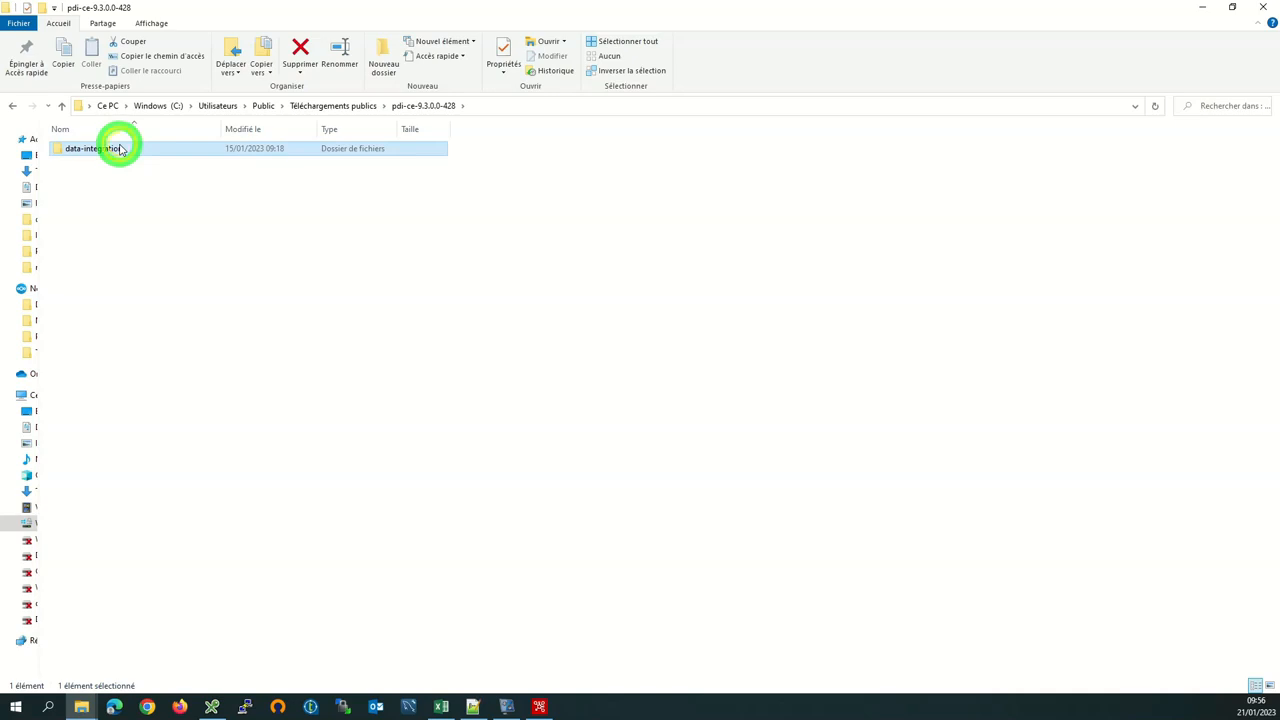
double_click(117, 143)
scroll(153, 376, down, 3)
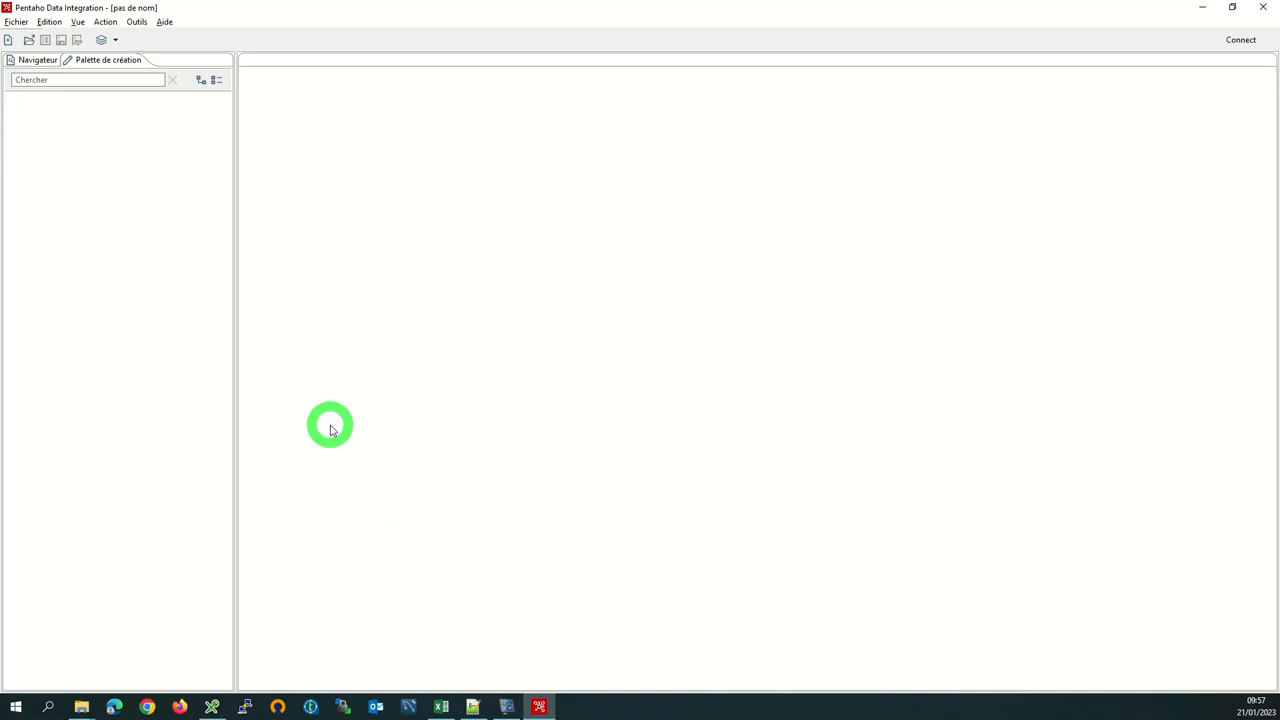
In Pentaho Data Integration, create a new transformation and review the steps offered in the Extraction category
click(16, 21)
mouse_move(63, 36)
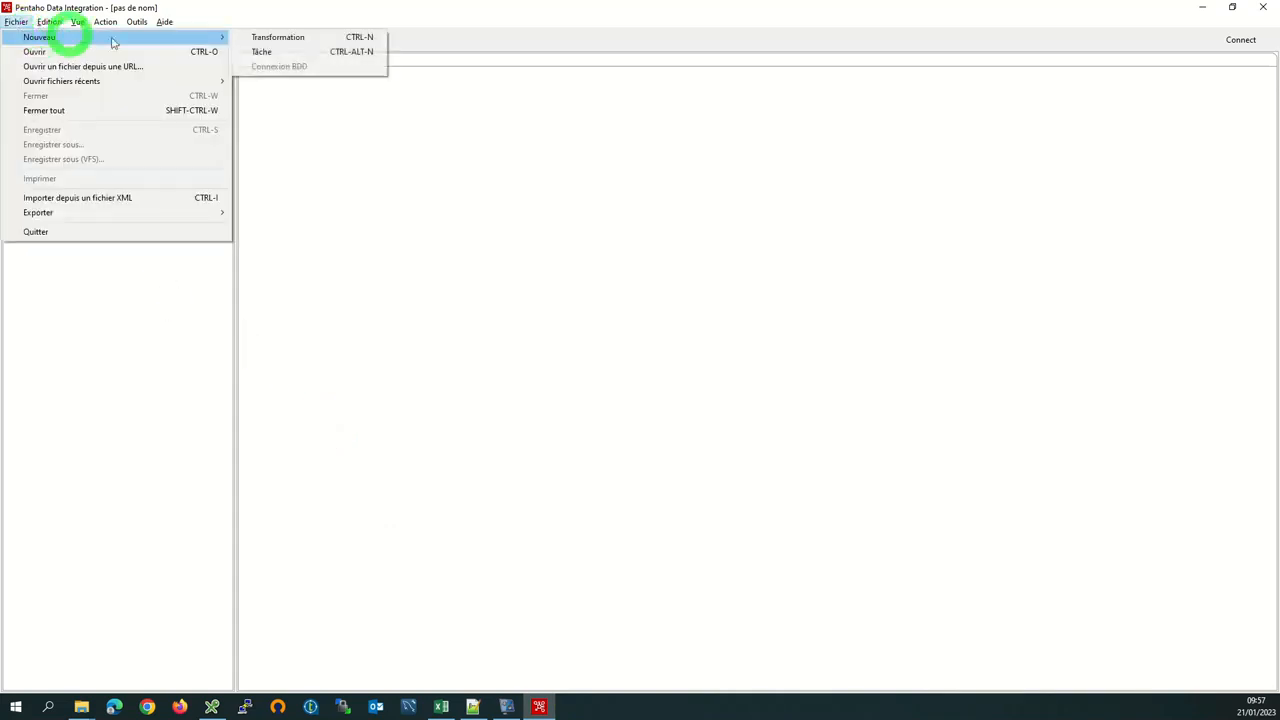
click(270, 38)
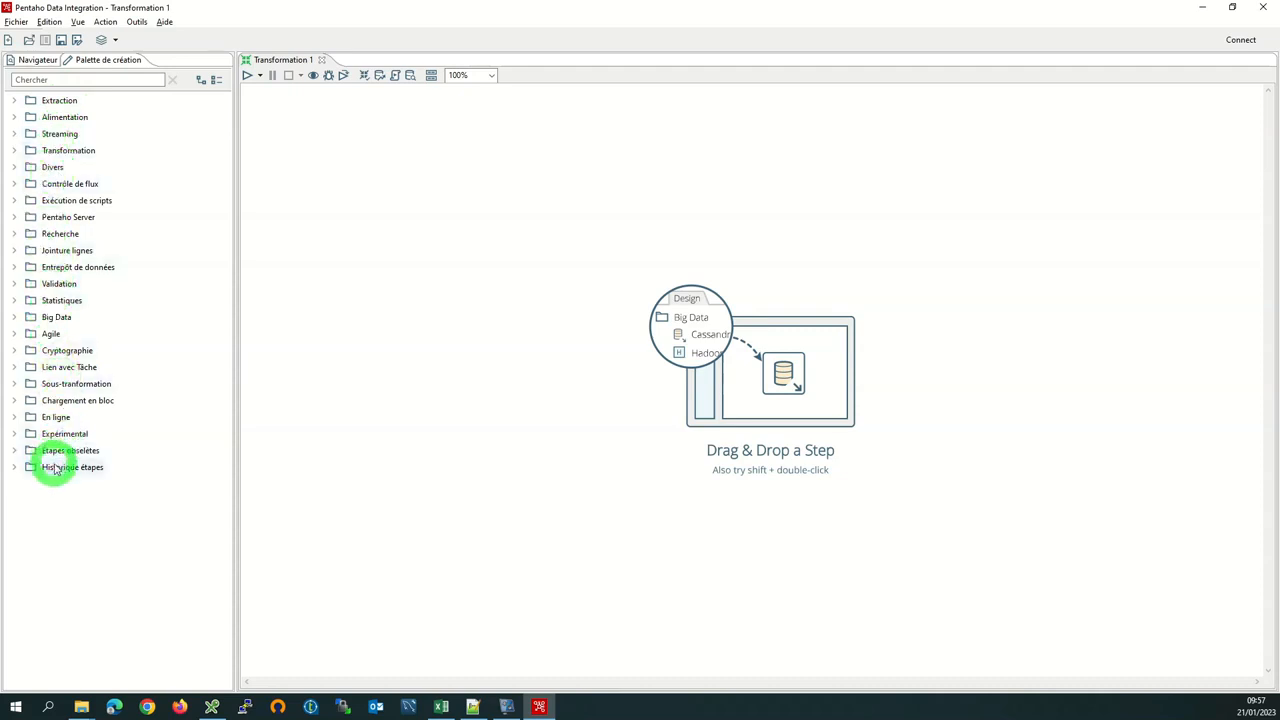
click(15, 102)
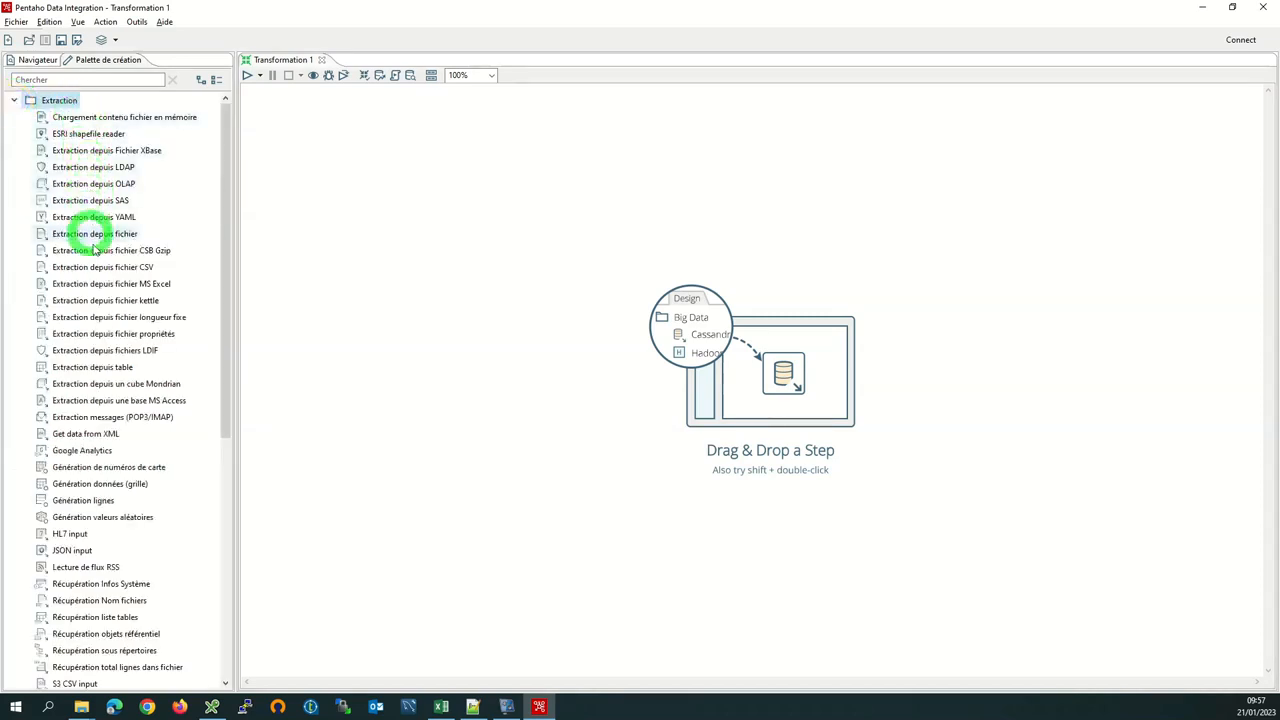
click(15, 102)
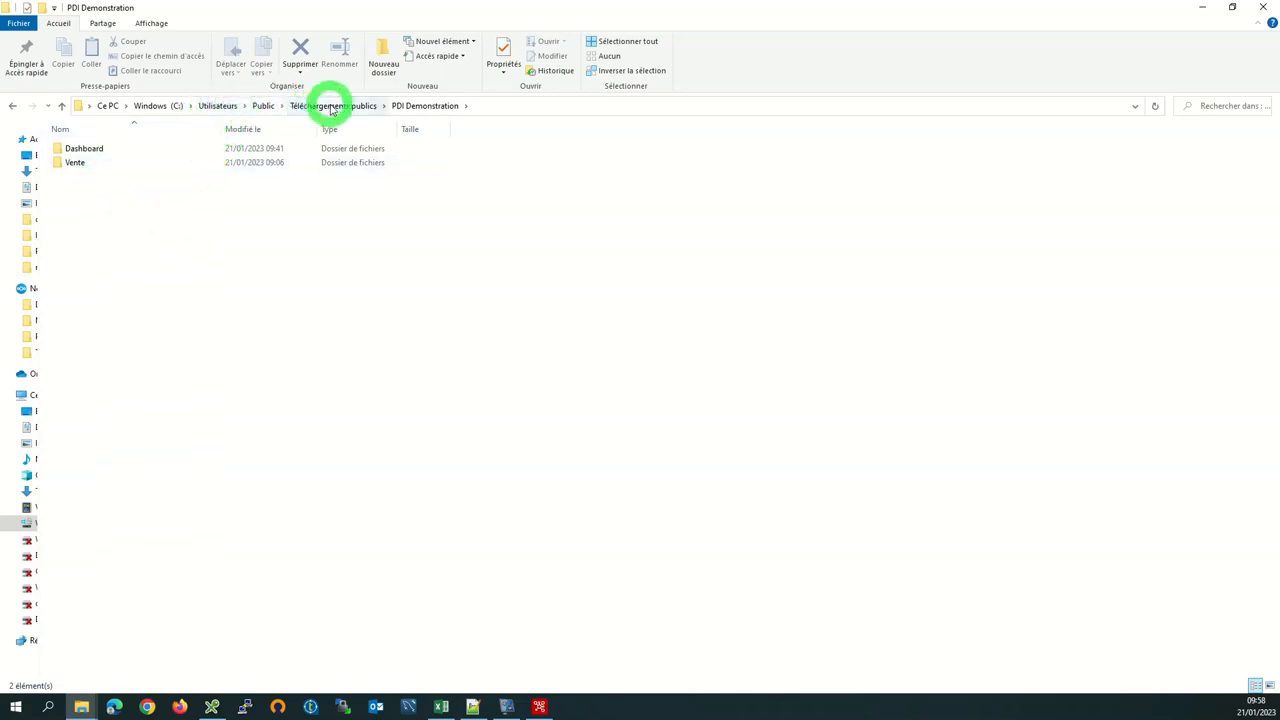
Locate ventes.csv in the Vente folder and examine the rows with missing product, region and date values in Excel
double_click(77, 163)
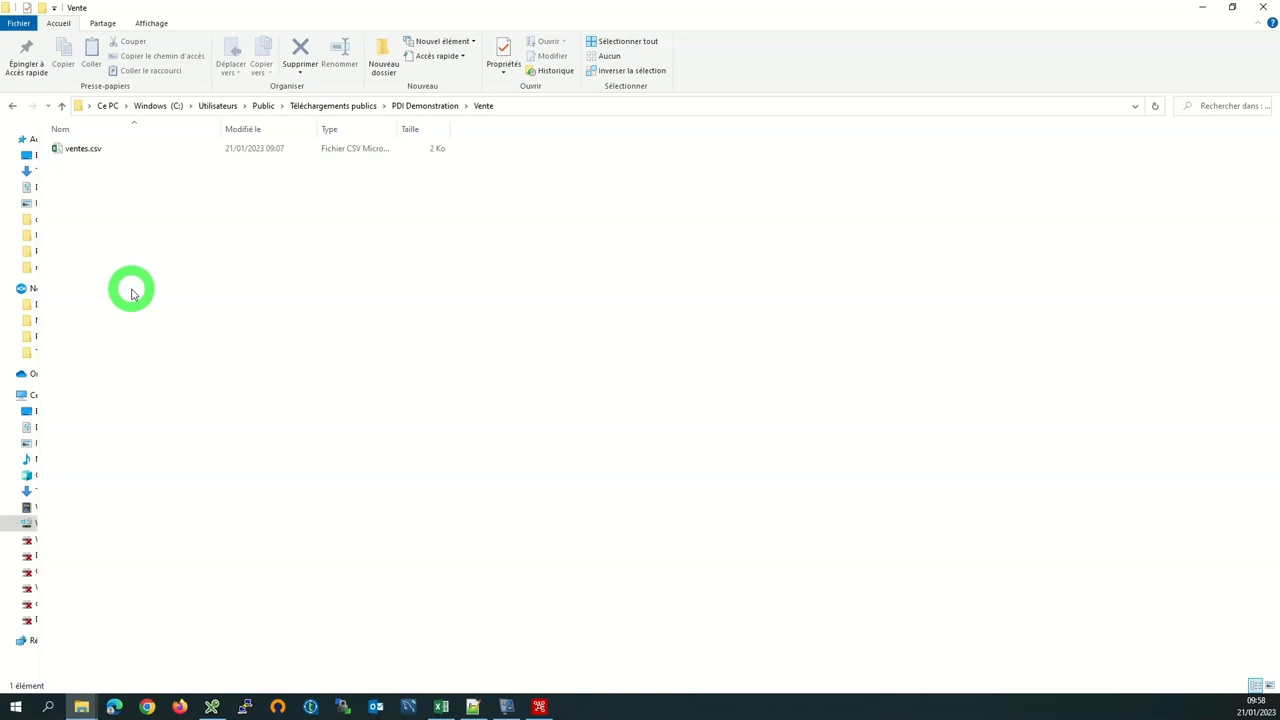
click(437, 709)
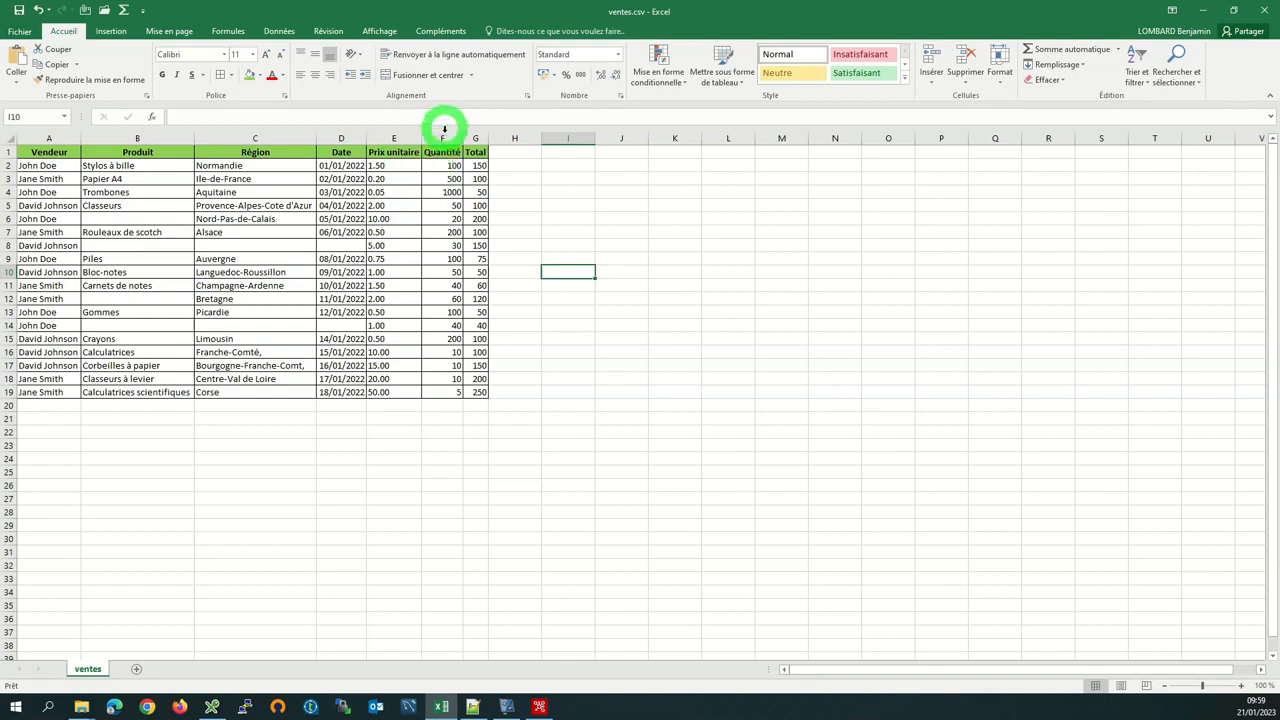
click(102, 218)
click(118, 245)
click(215, 244)
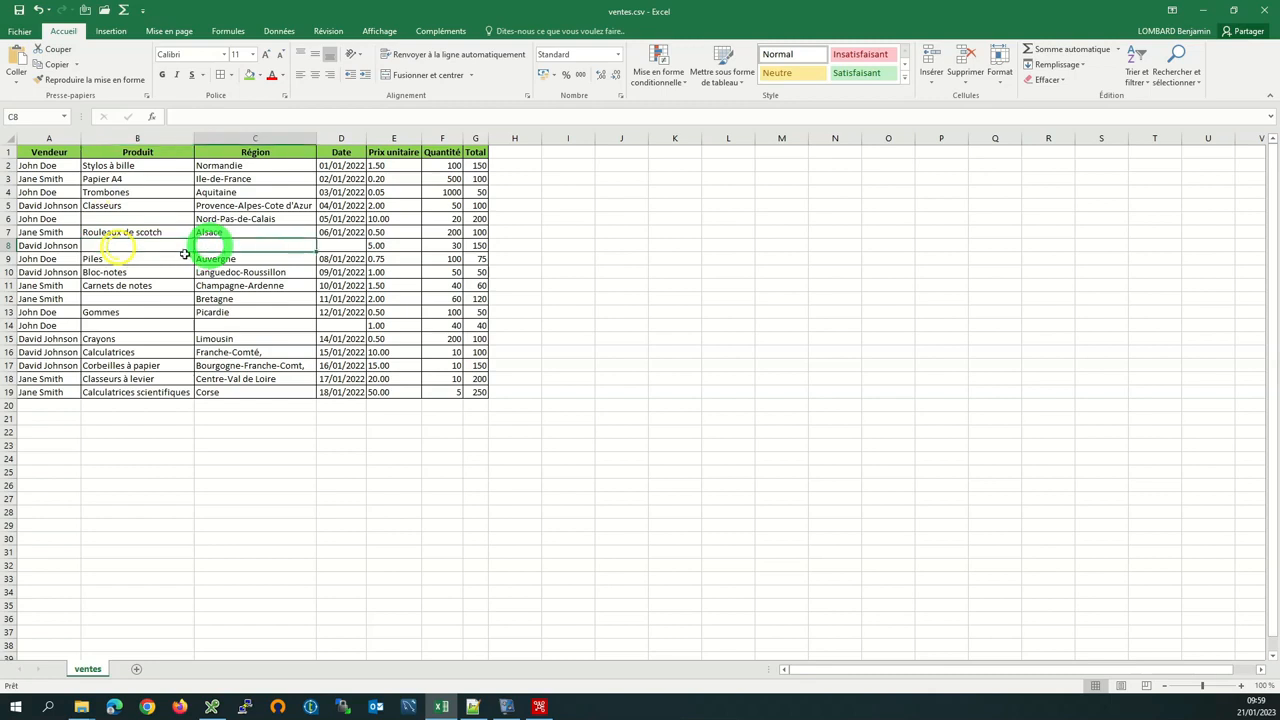
click(114, 298)
drag(128, 324, 335, 325)
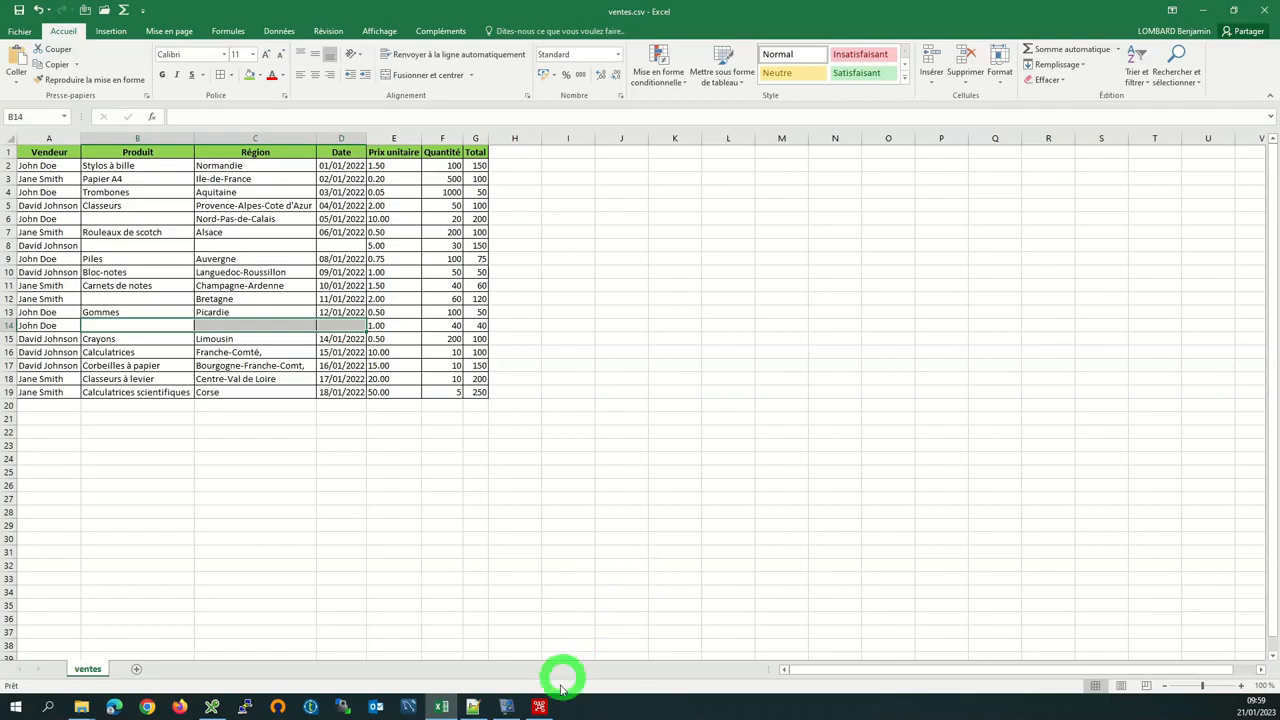
Return to Pentaho Data Integration and add an "Extraction depuis fichier CSV" step to the canvas
click(539, 706)
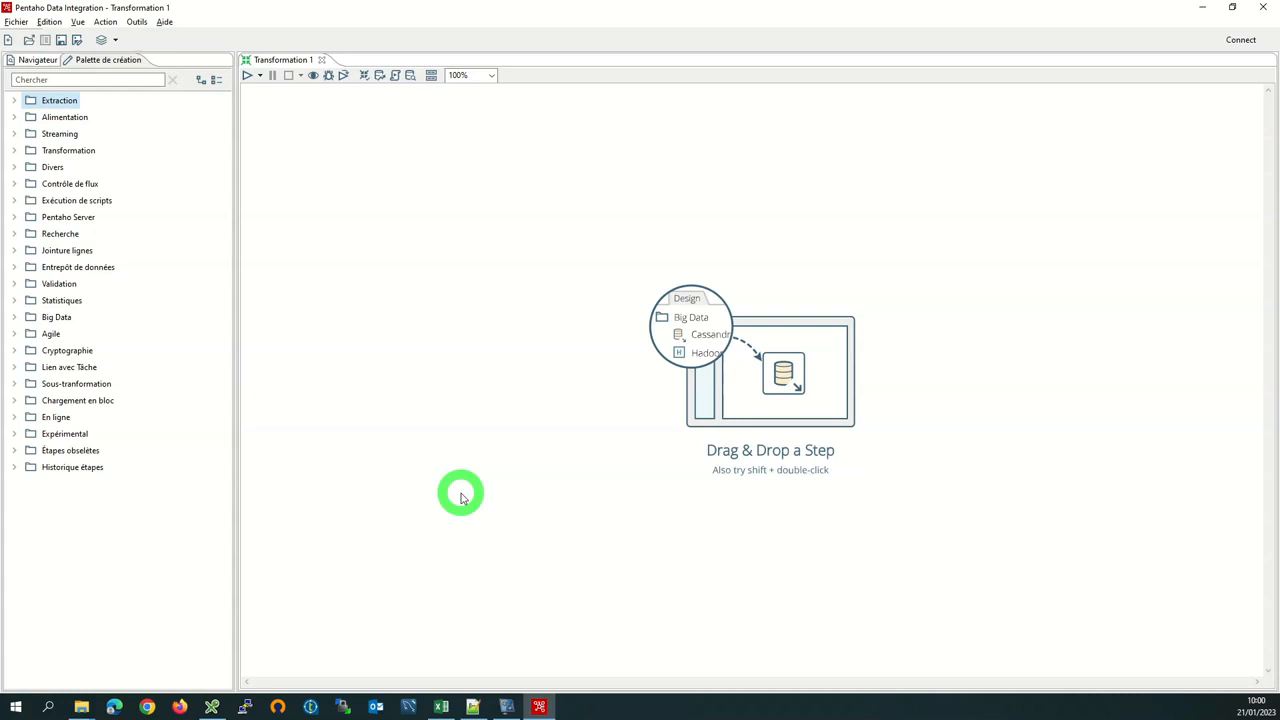
click(40, 100)
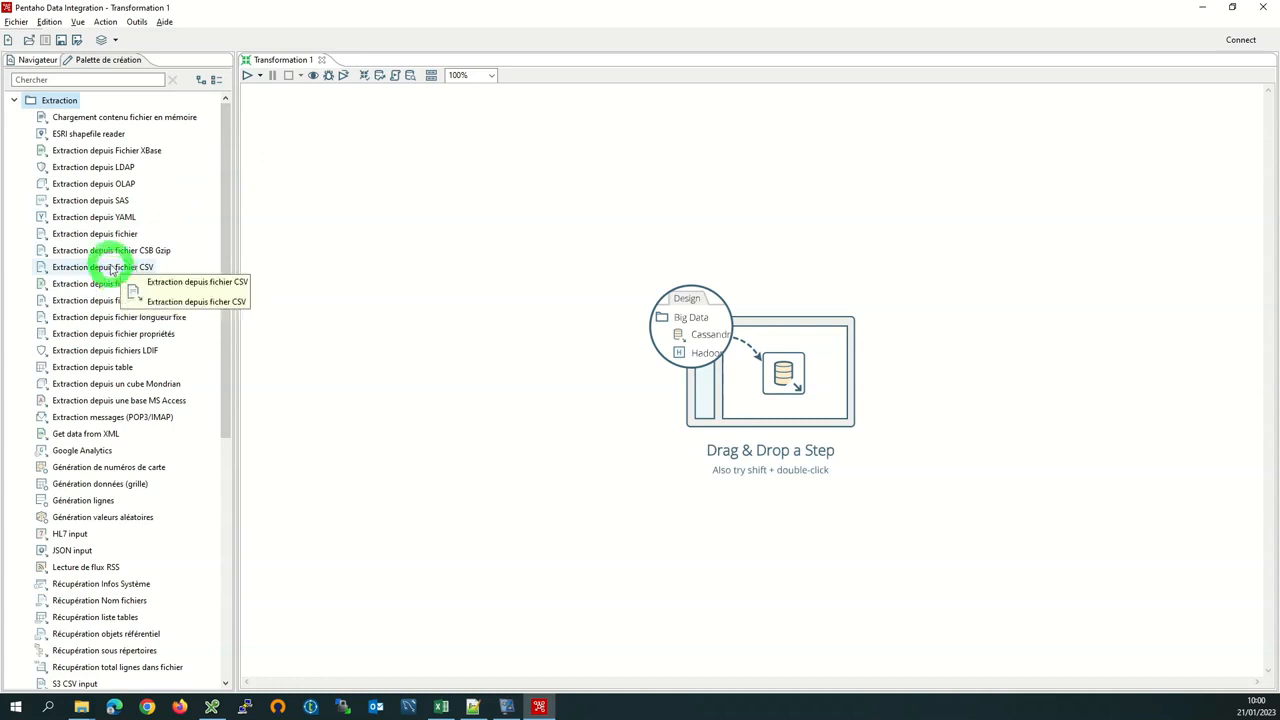
drag(87, 271, 358, 267)
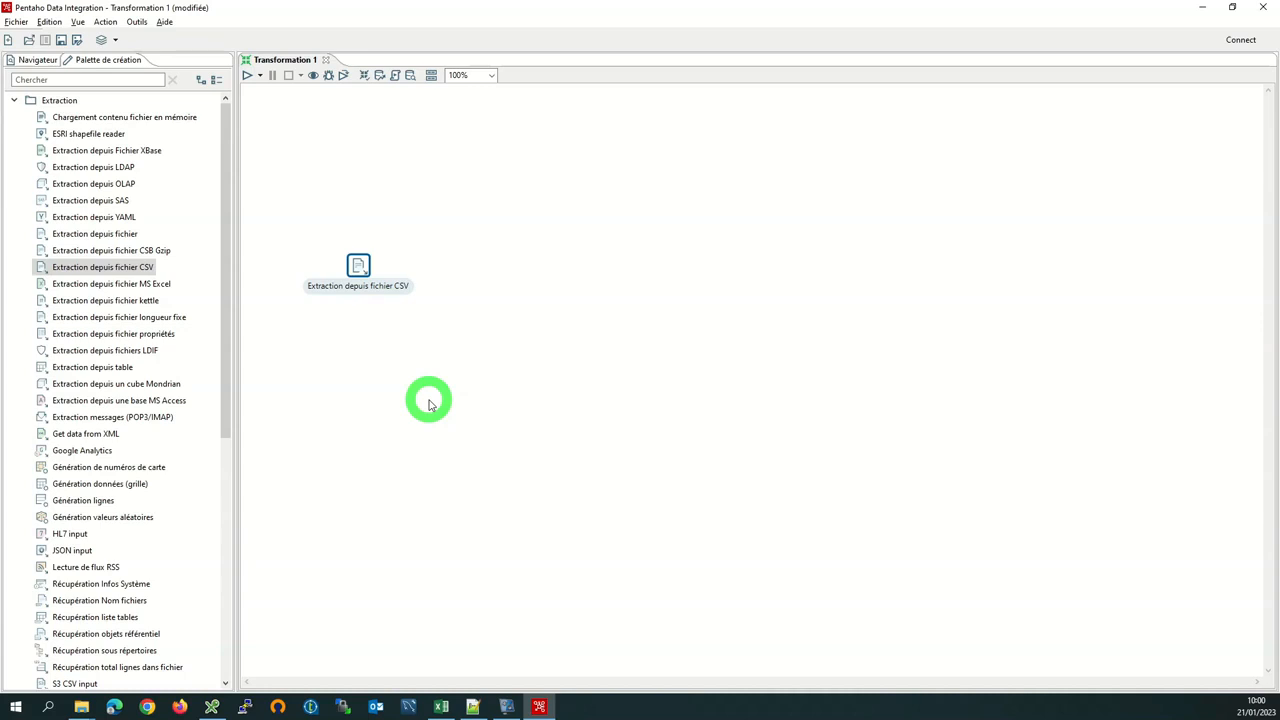
Set the CSV extraction step's source file to C:\Users\Public\Downloads\PDI Demonstration\Vente\ventes.csv
double_click(355, 265)
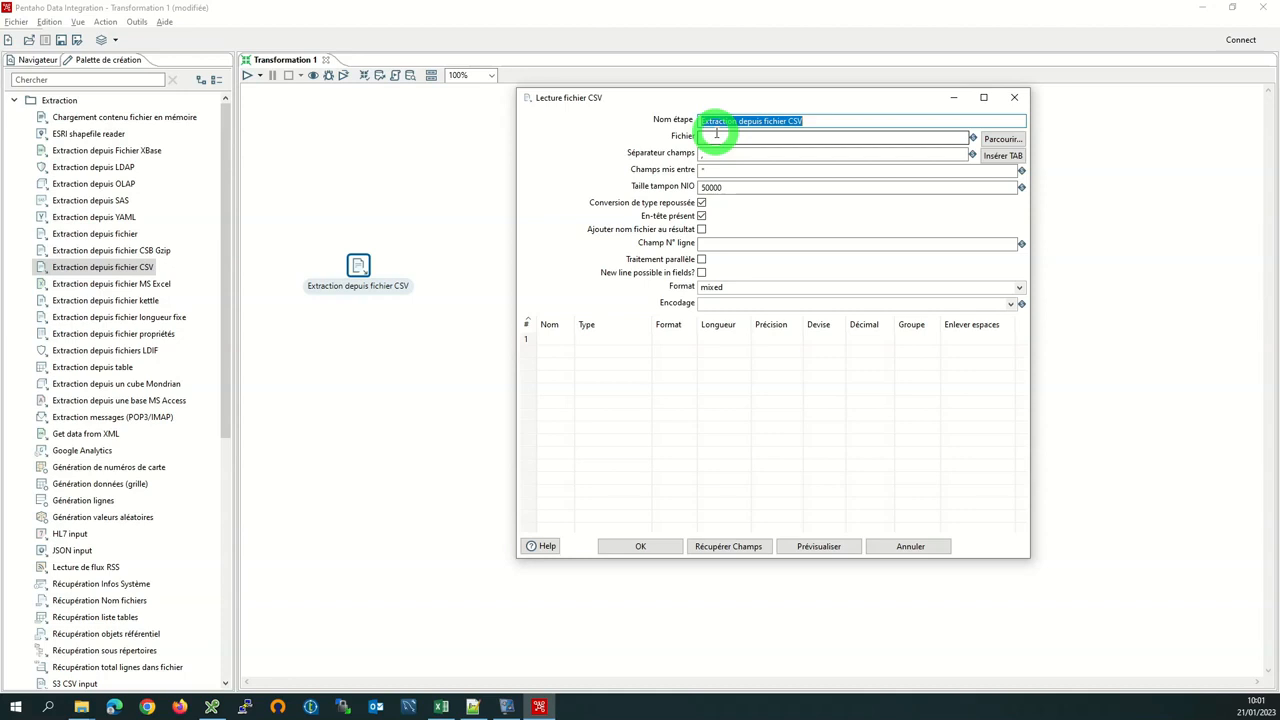
click(472, 707)
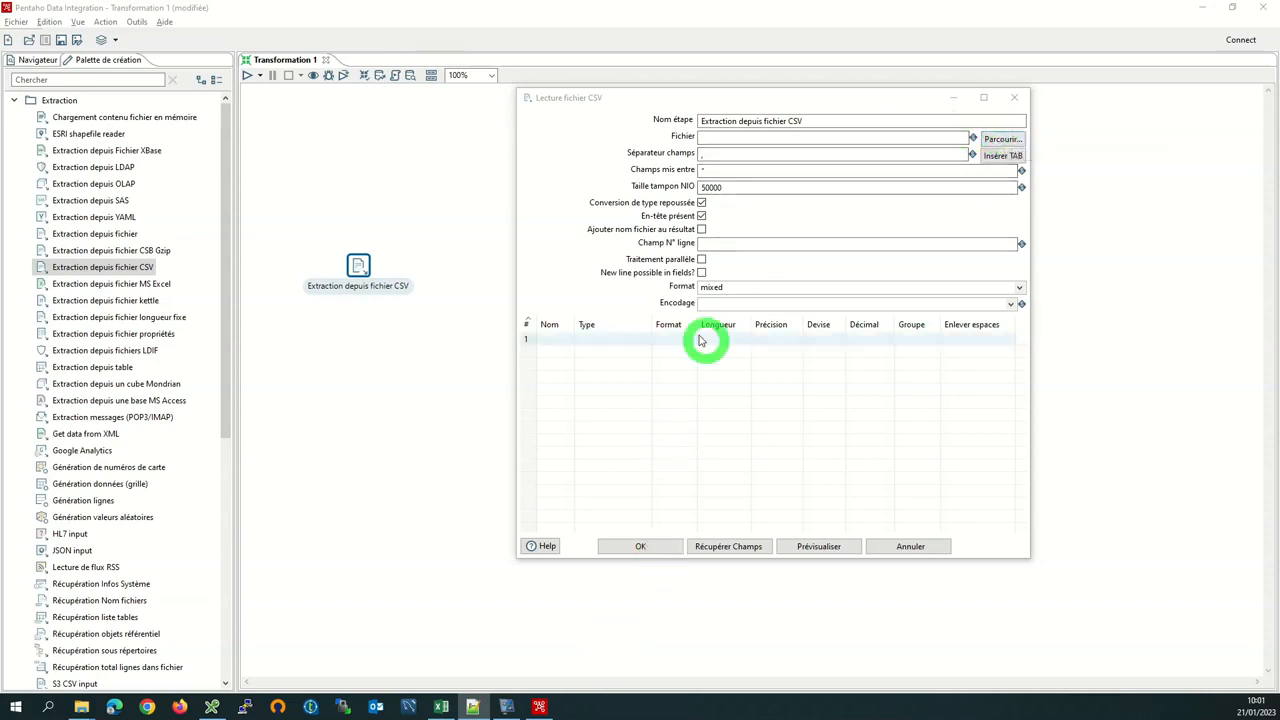
click(737, 136)
text(C:\Users\Public\Downloads\PDI Demonstration\Vente\)
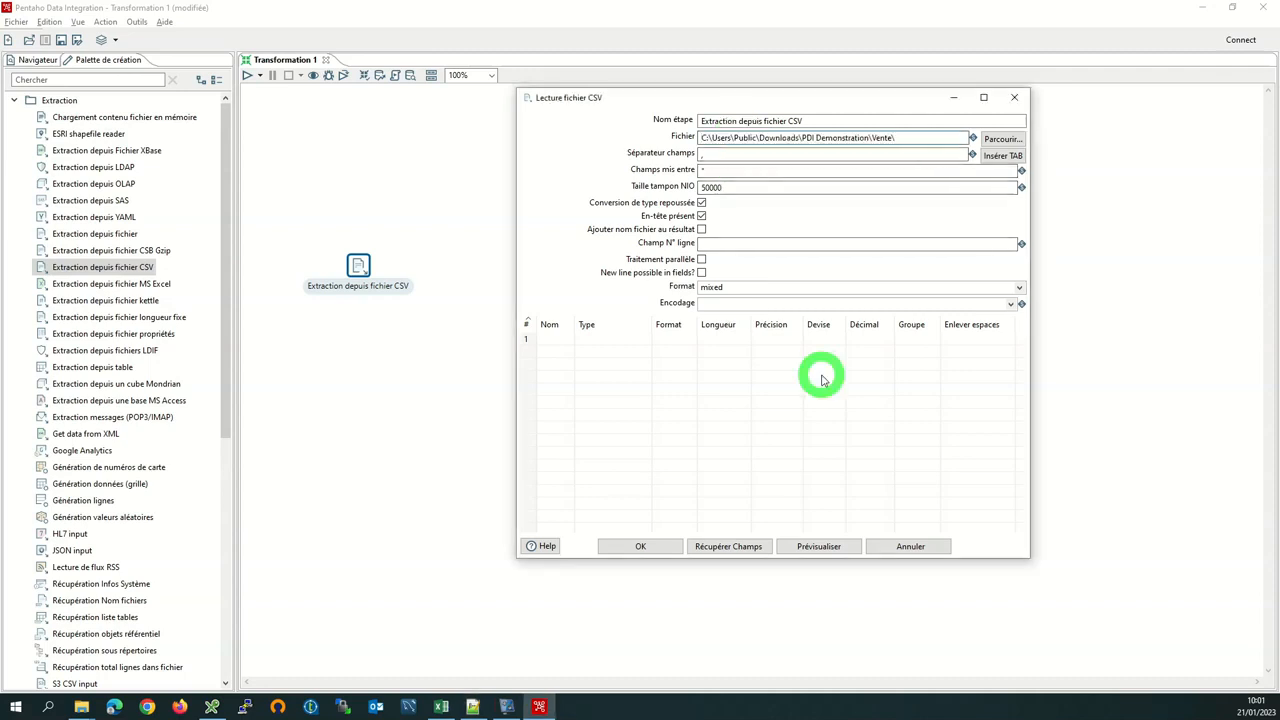
text(ventes.csv)
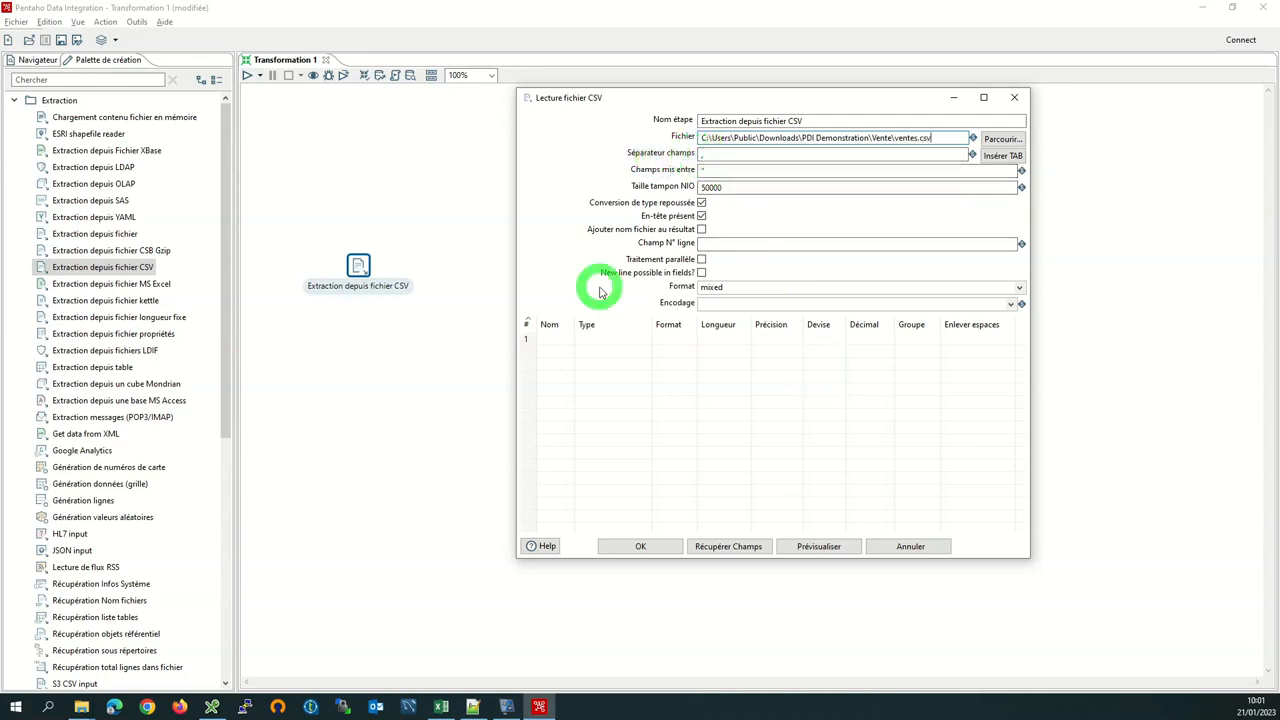
Retrieve the fields from the CSV file and set the Prix unitaire format to #.##
click(730, 548)
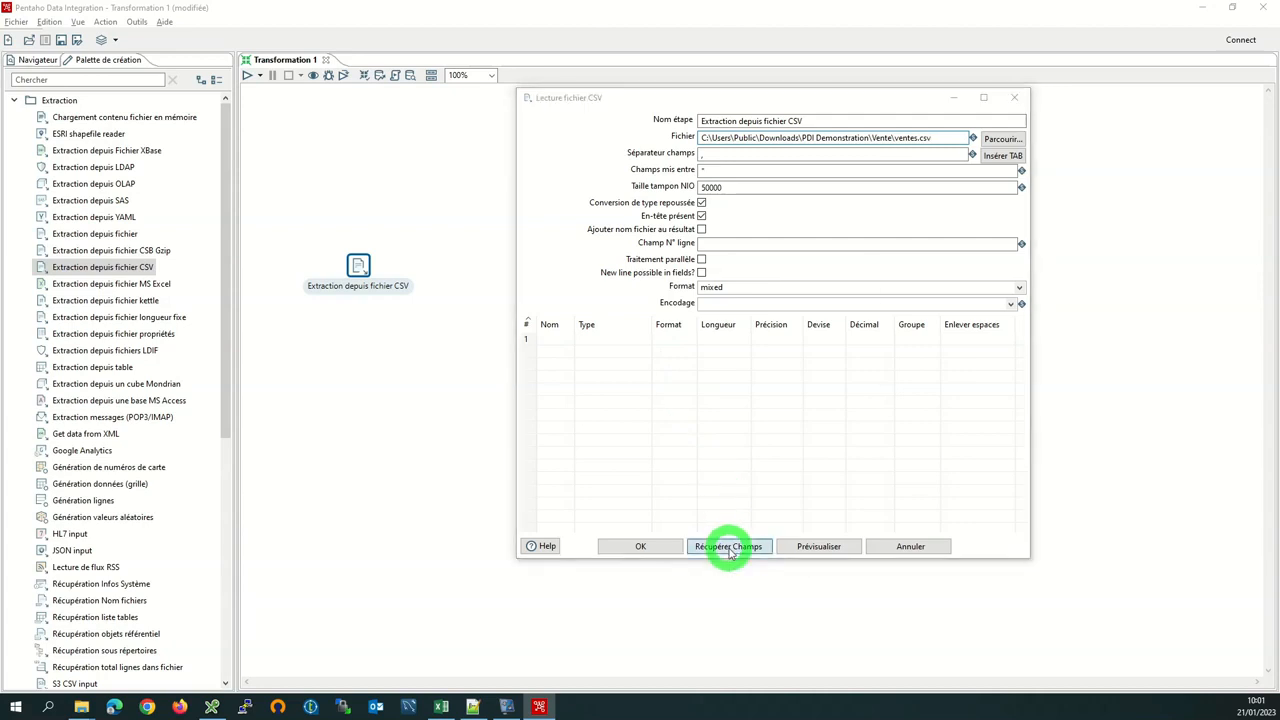
click(806, 369)
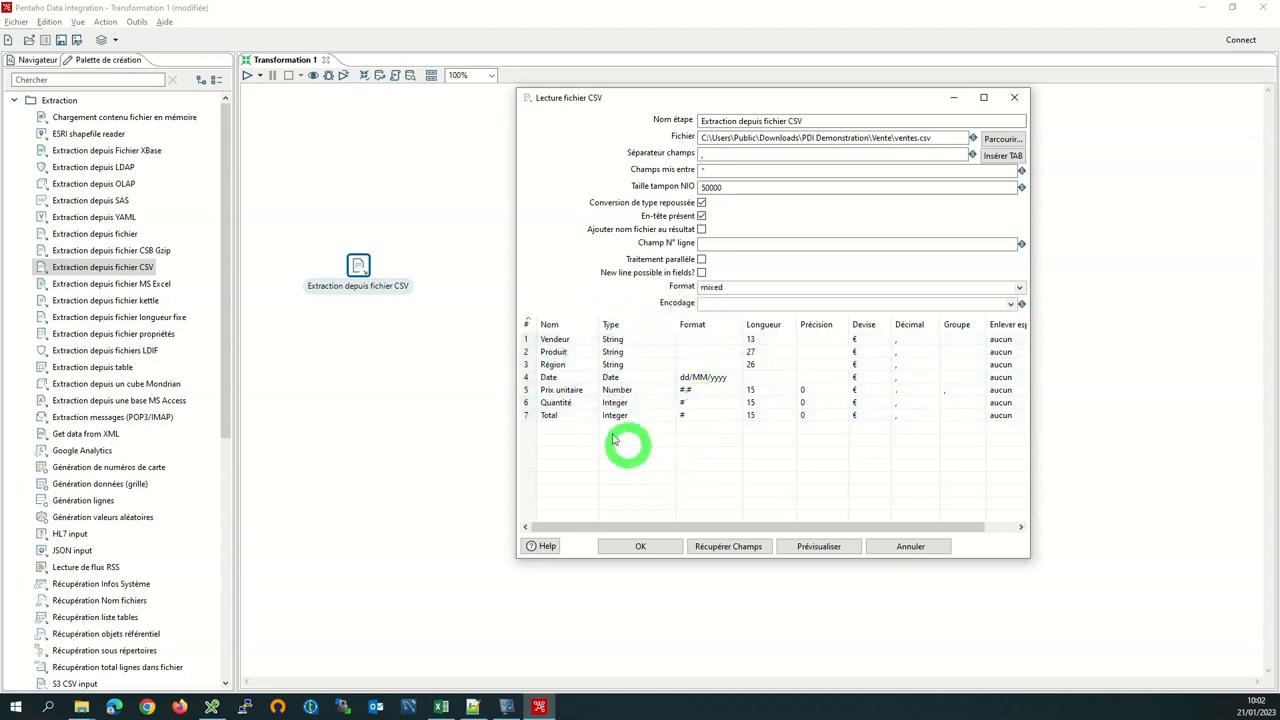
click(700, 393)
click(738, 474)
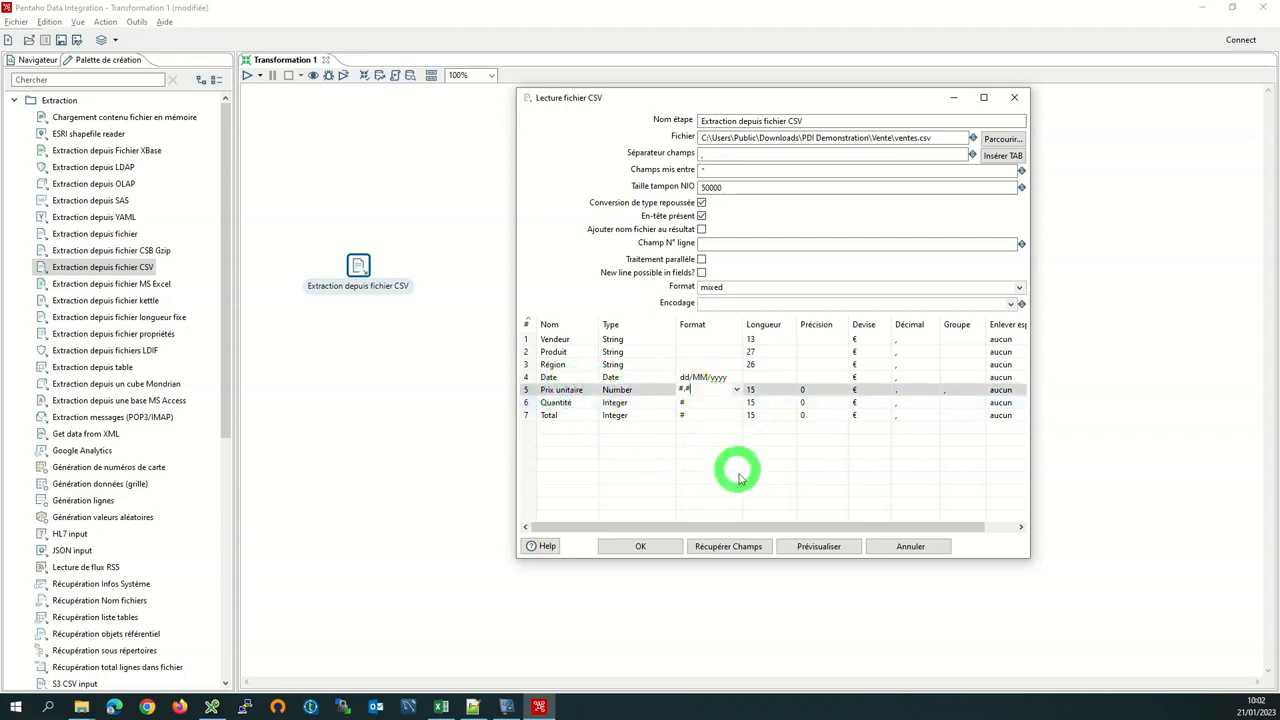
text(#)
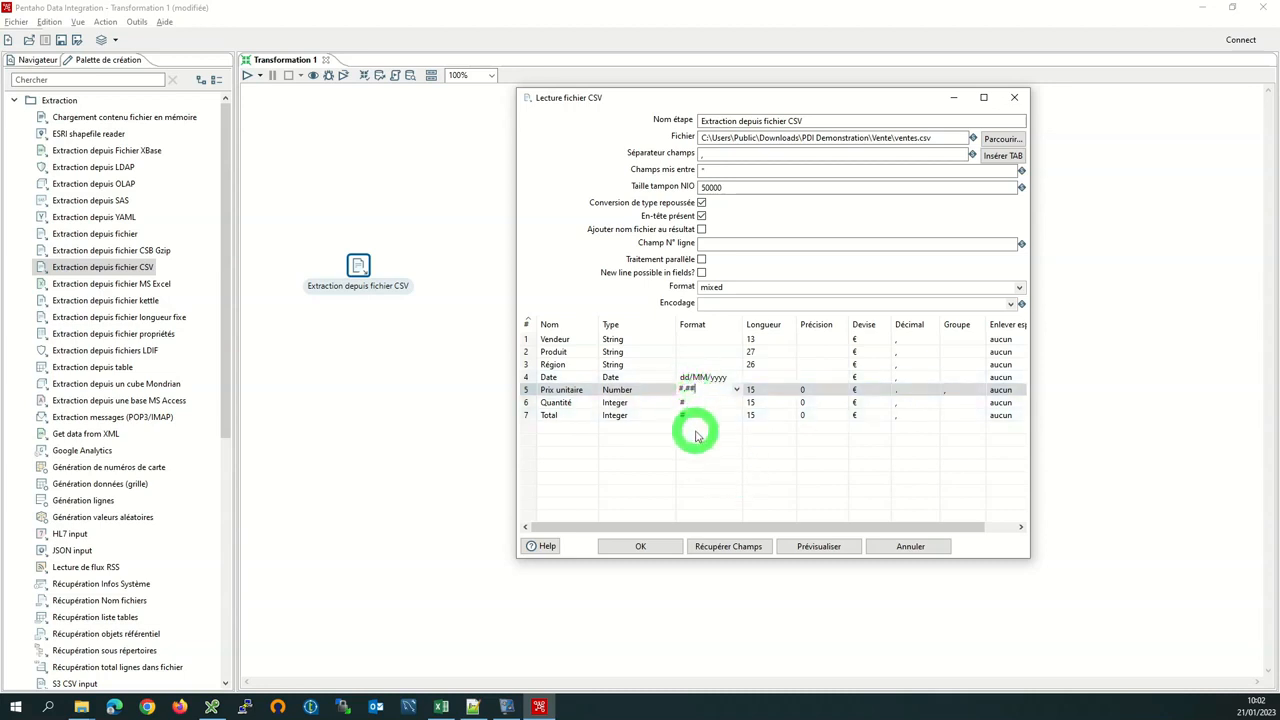
click(636, 546)
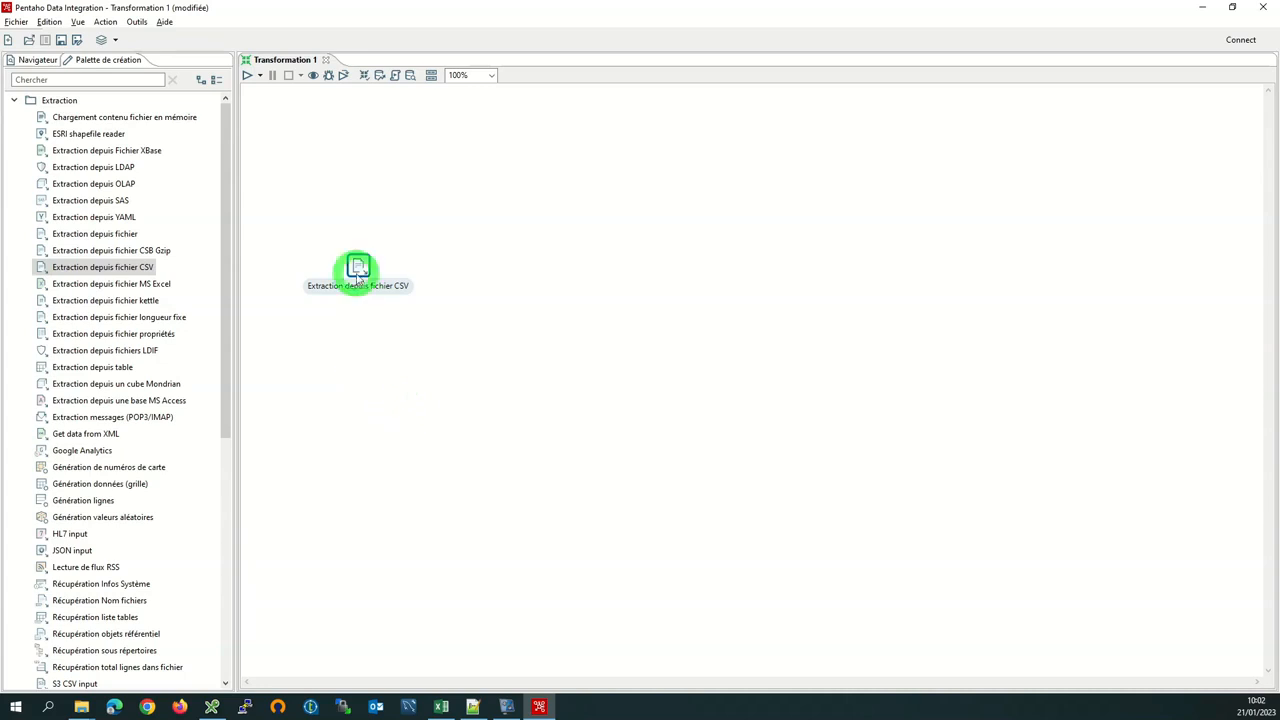
Preview the CSV extraction step's output with 1000 rows to extract and check the rows containing null values
mouse_move(358, 276)
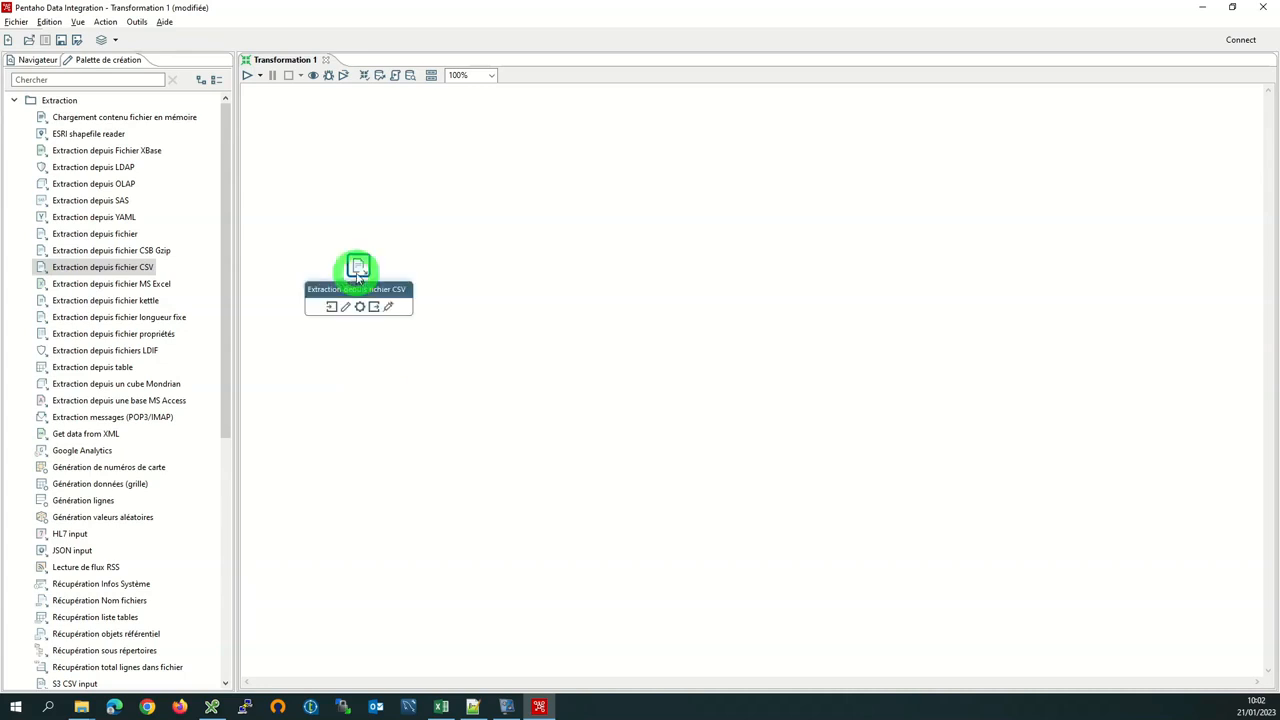
right_click(358, 276)
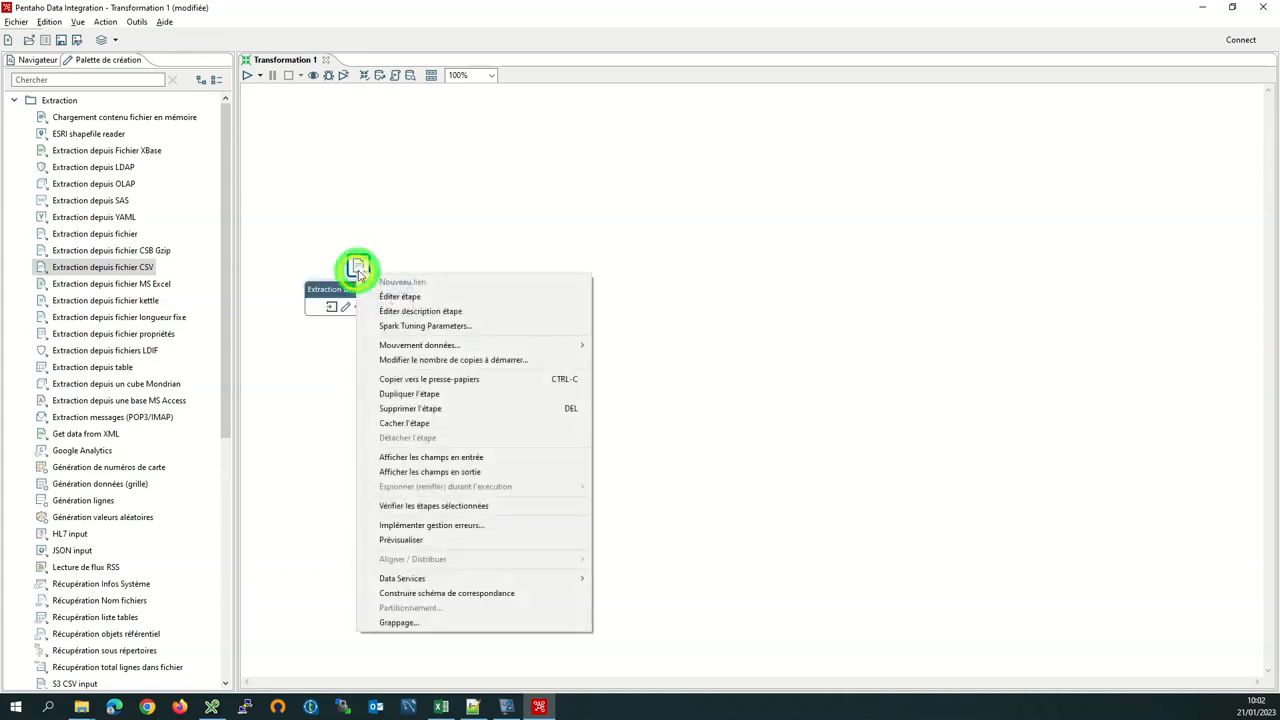
click(386, 541)
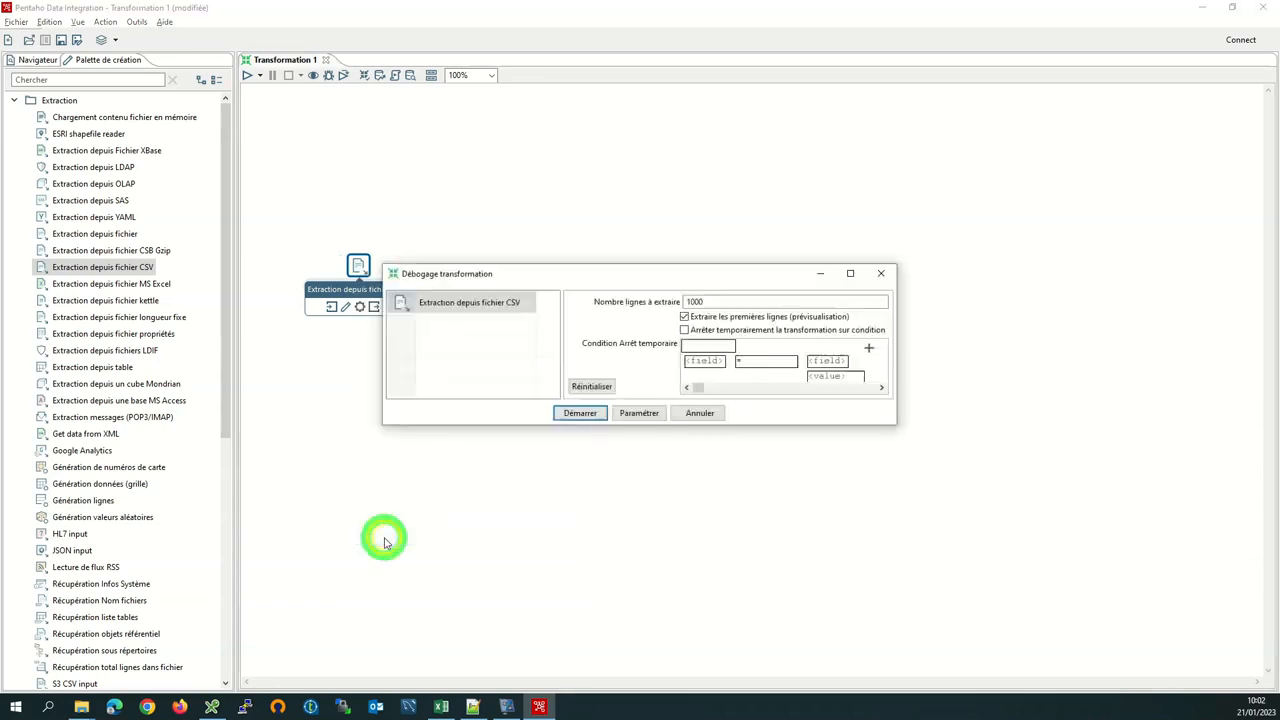
click(577, 414)
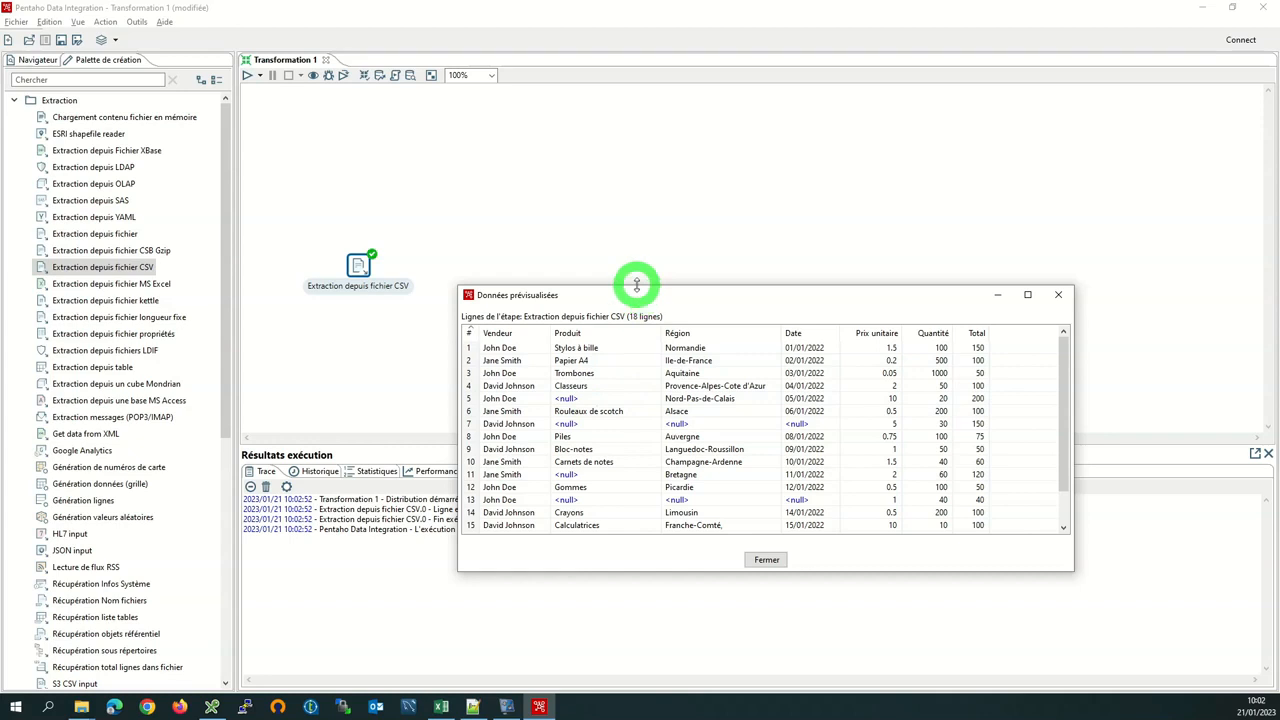
drag(632, 286, 606, 143)
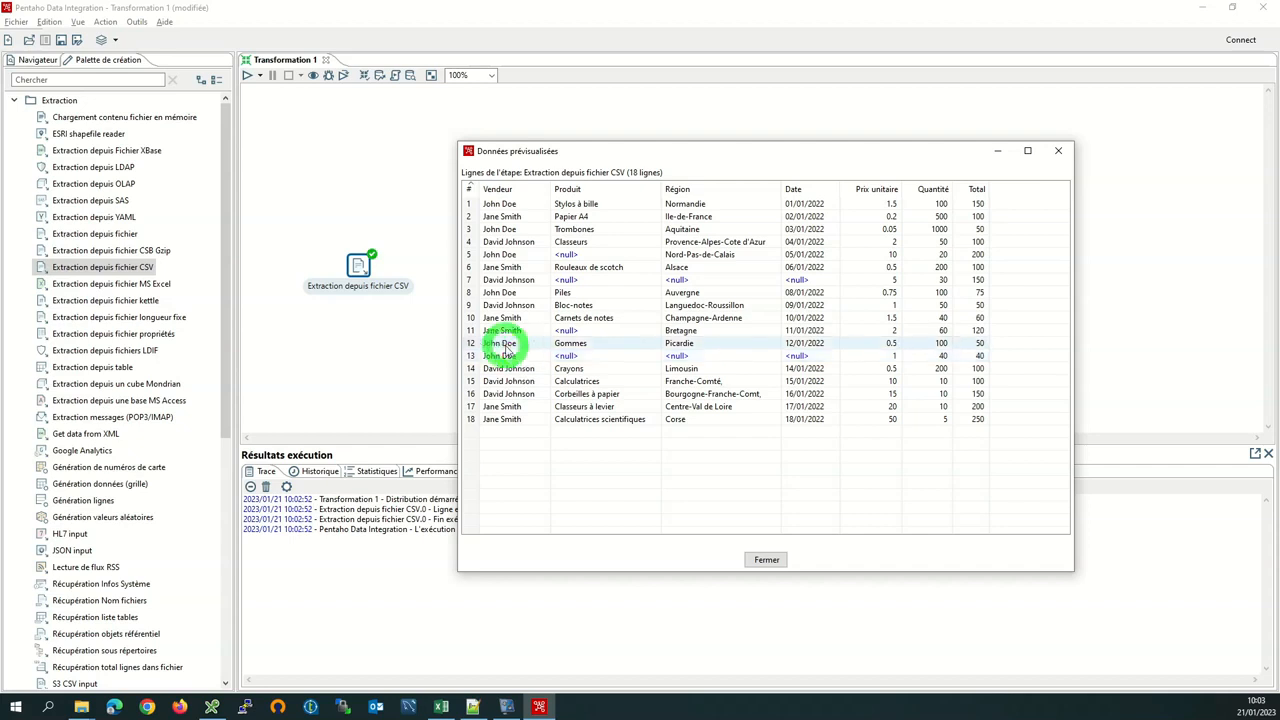
click(766, 560)
click(514, 429)
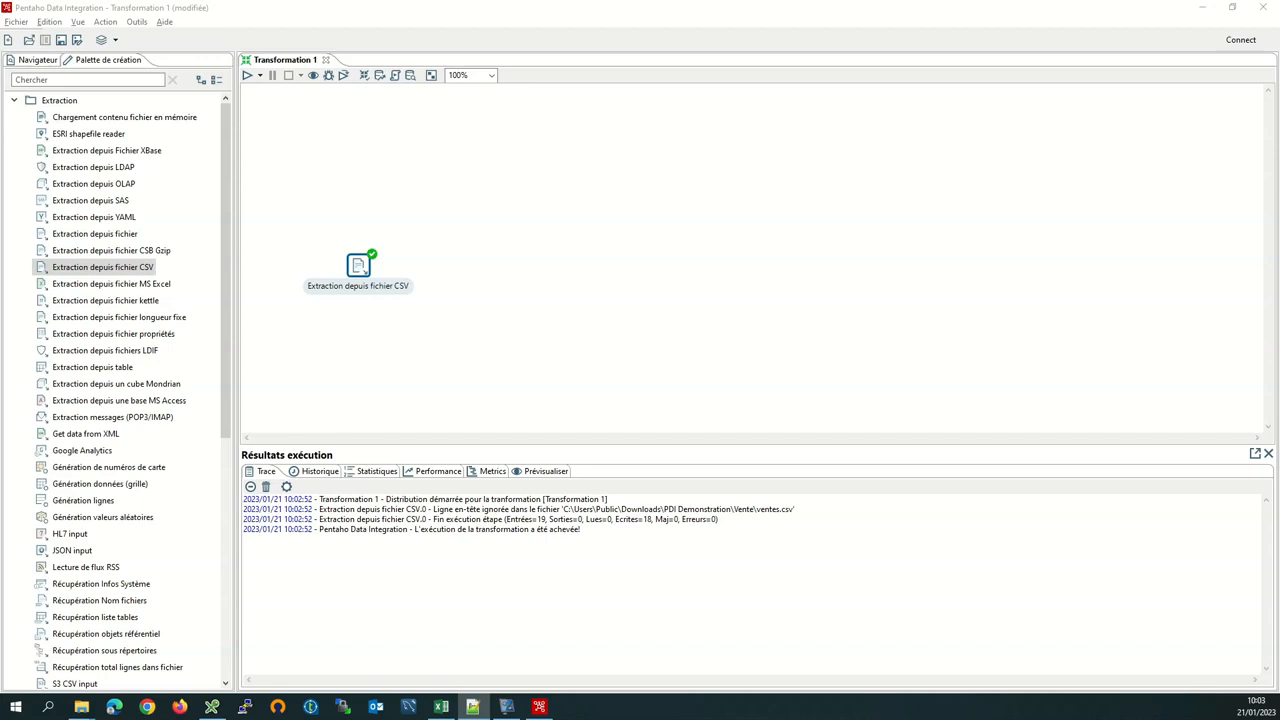
Add a "Filtrage lignes" step from the Contrôle de flux category and align it horizontally with the CSV extraction step
click(12, 102)
click(12, 100)
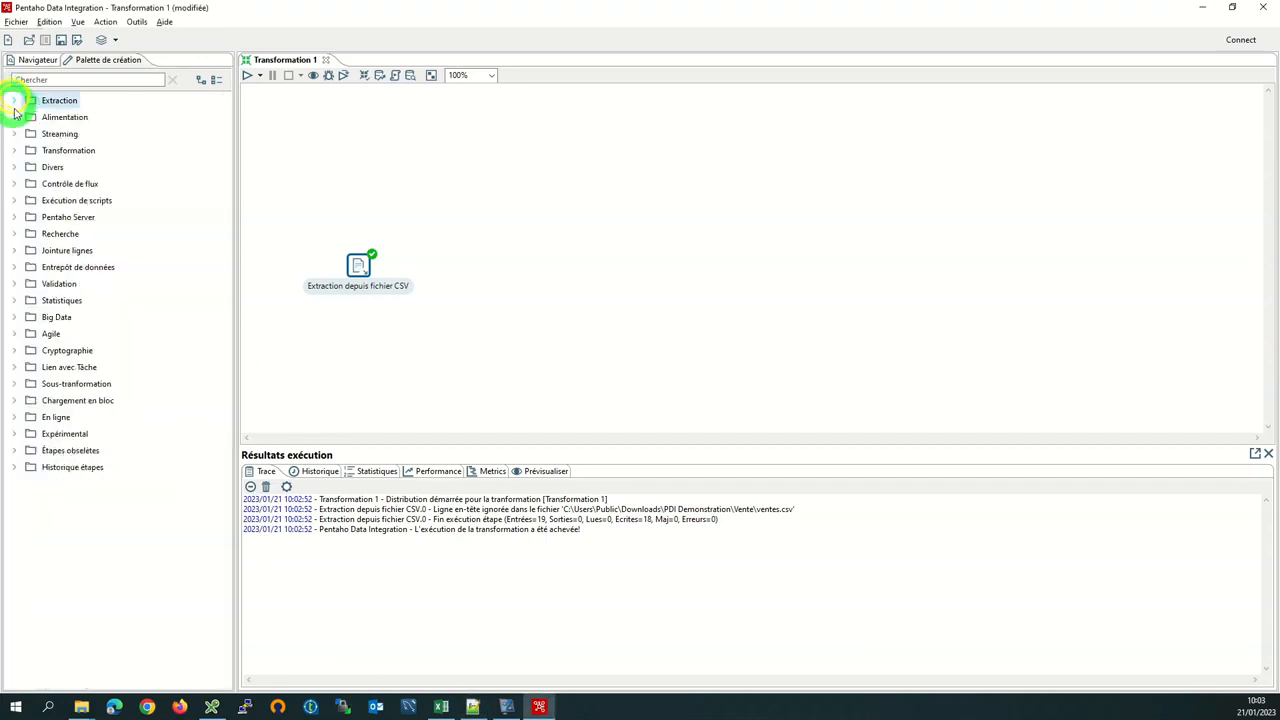
click(20, 187)
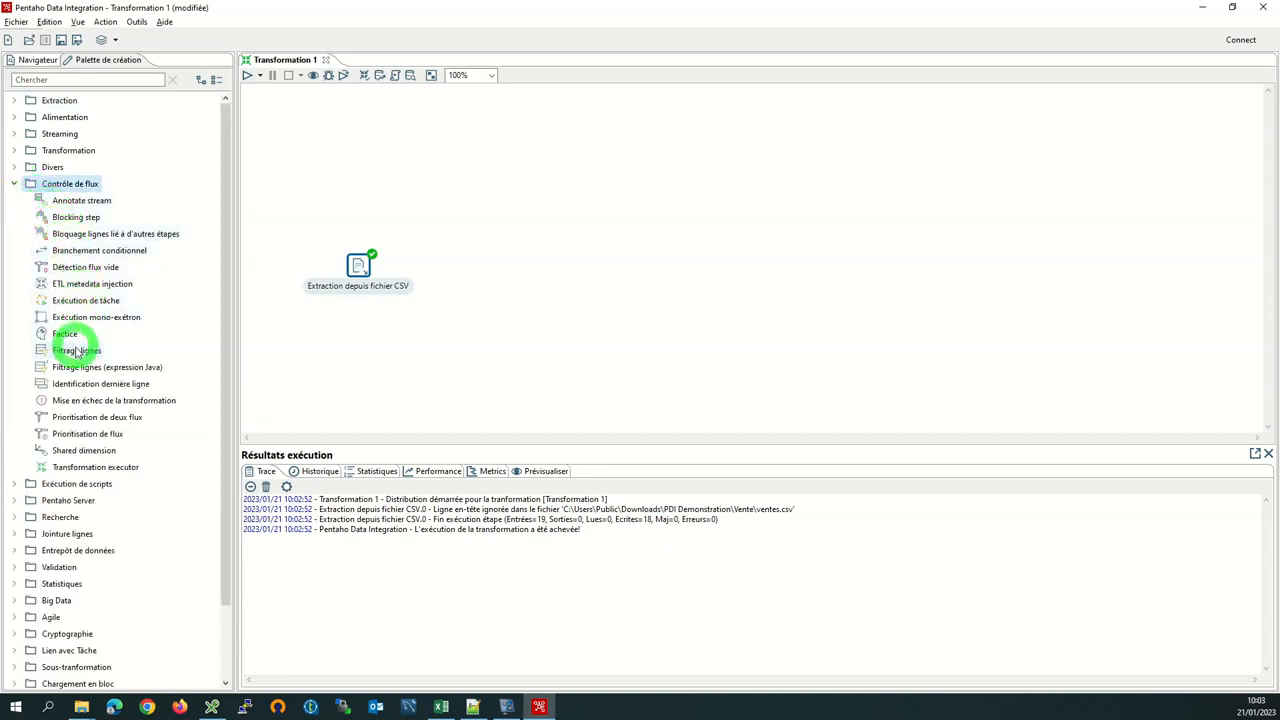
drag(76, 352, 498, 280)
click(466, 306)
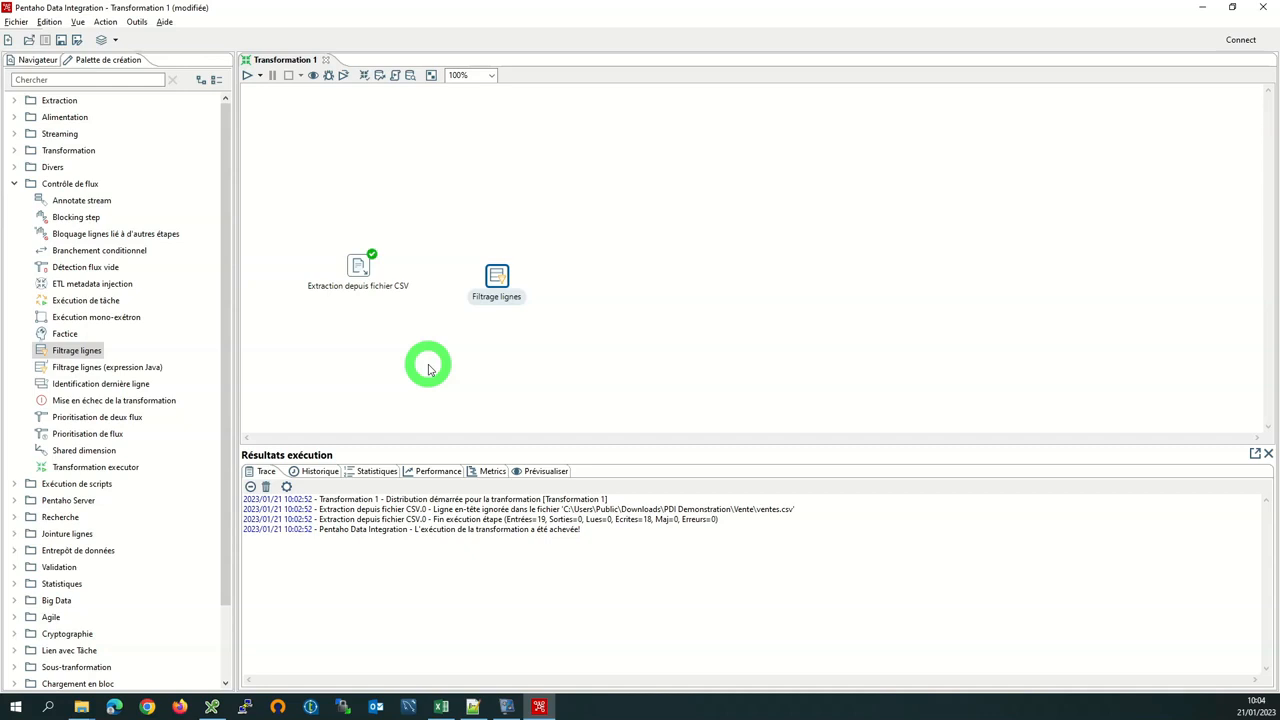
drag(497, 282, 497, 271)
Link the CSV extraction step to the "Filtrage lignes" step as the step's main output
click(357, 267)
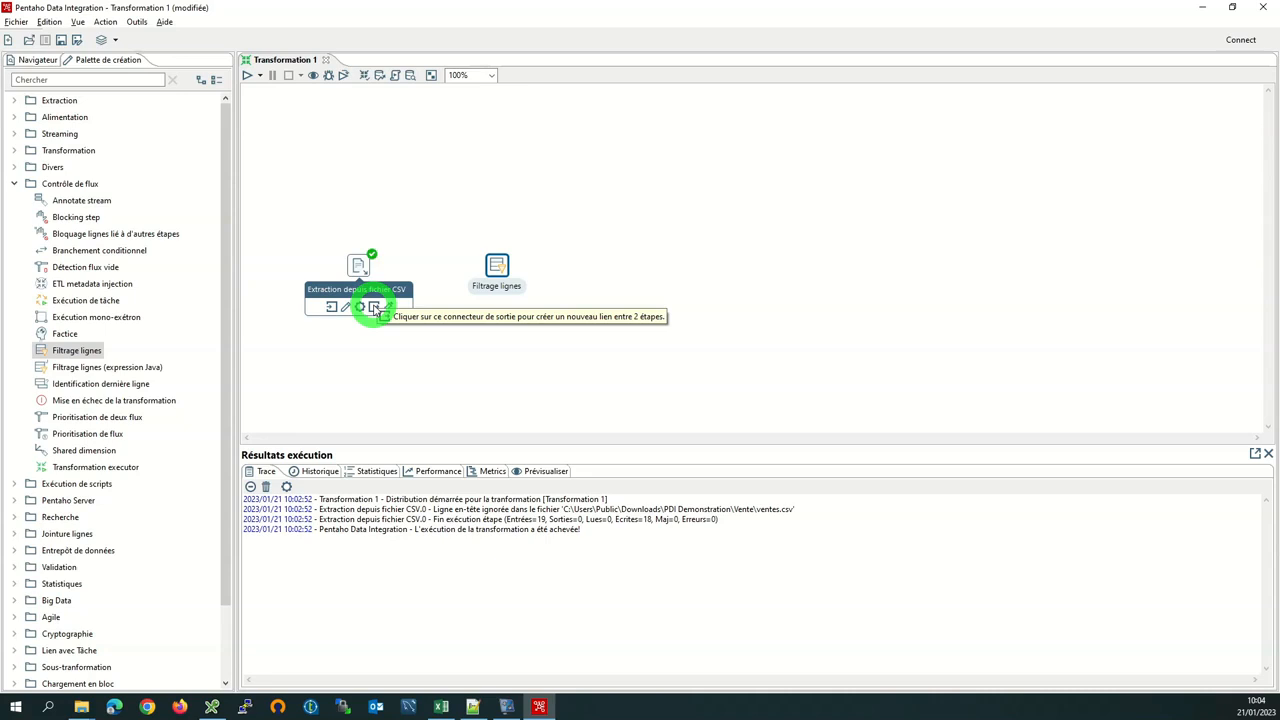
drag(376, 309, 497, 272)
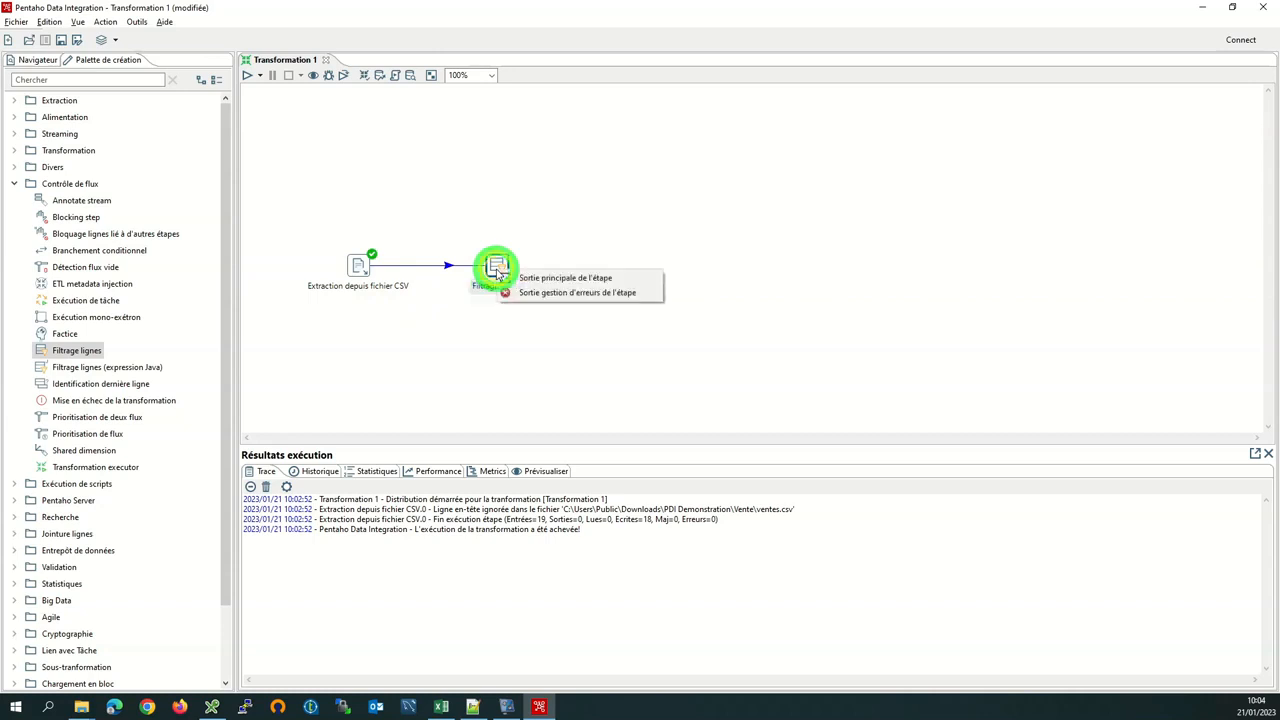
click(603, 279)
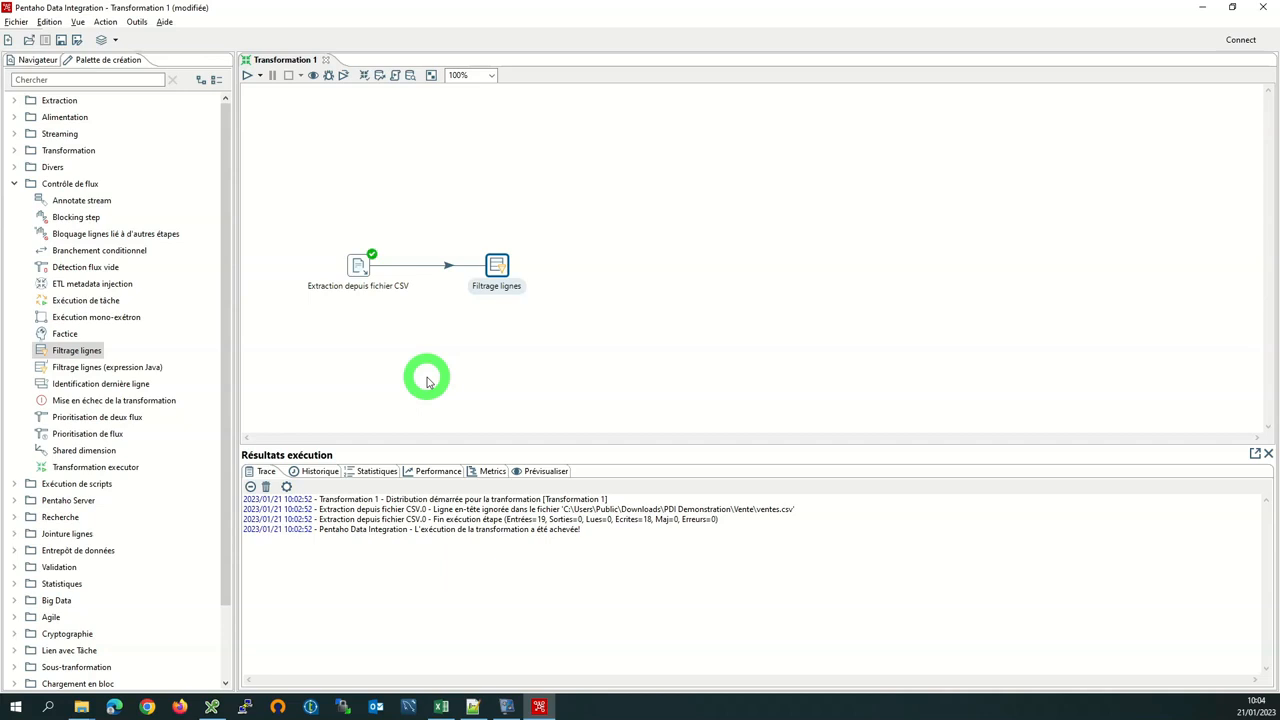
Examine the Filtrage lignes step's settings for the VRAI and FAUX target steps and the condition
double_click(497, 266)
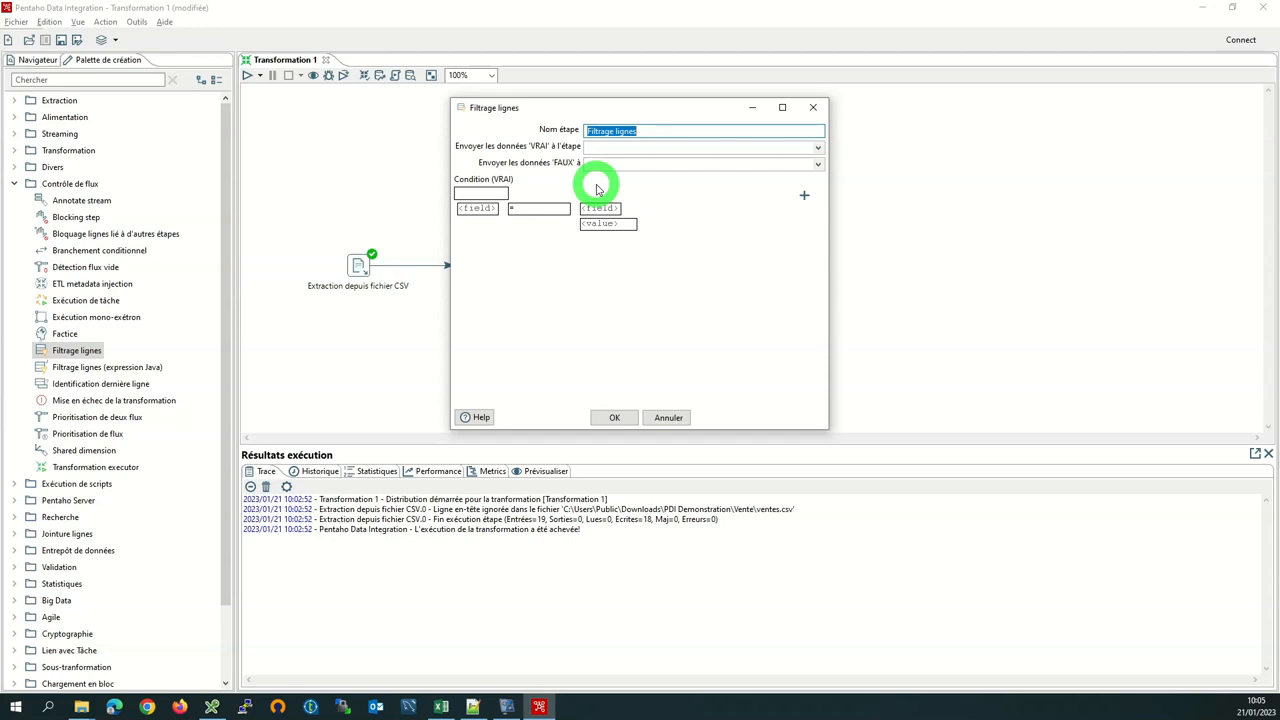
click(616, 417)
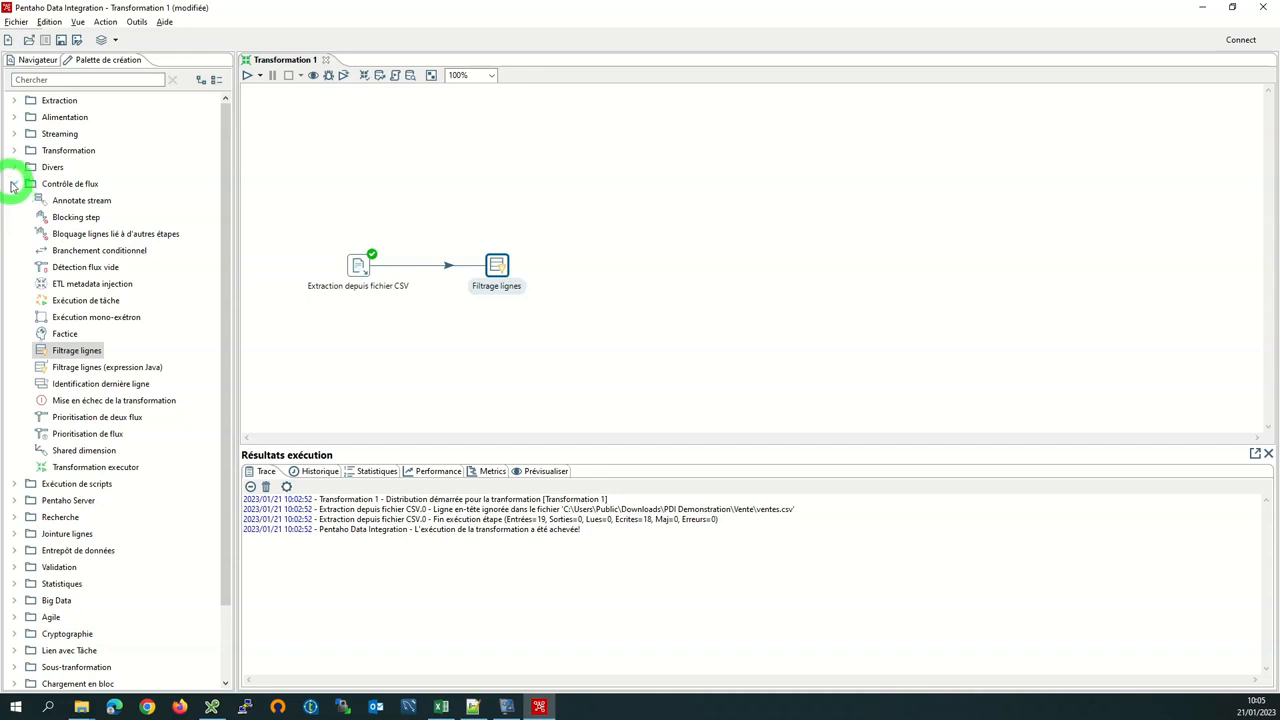
click(12, 185)
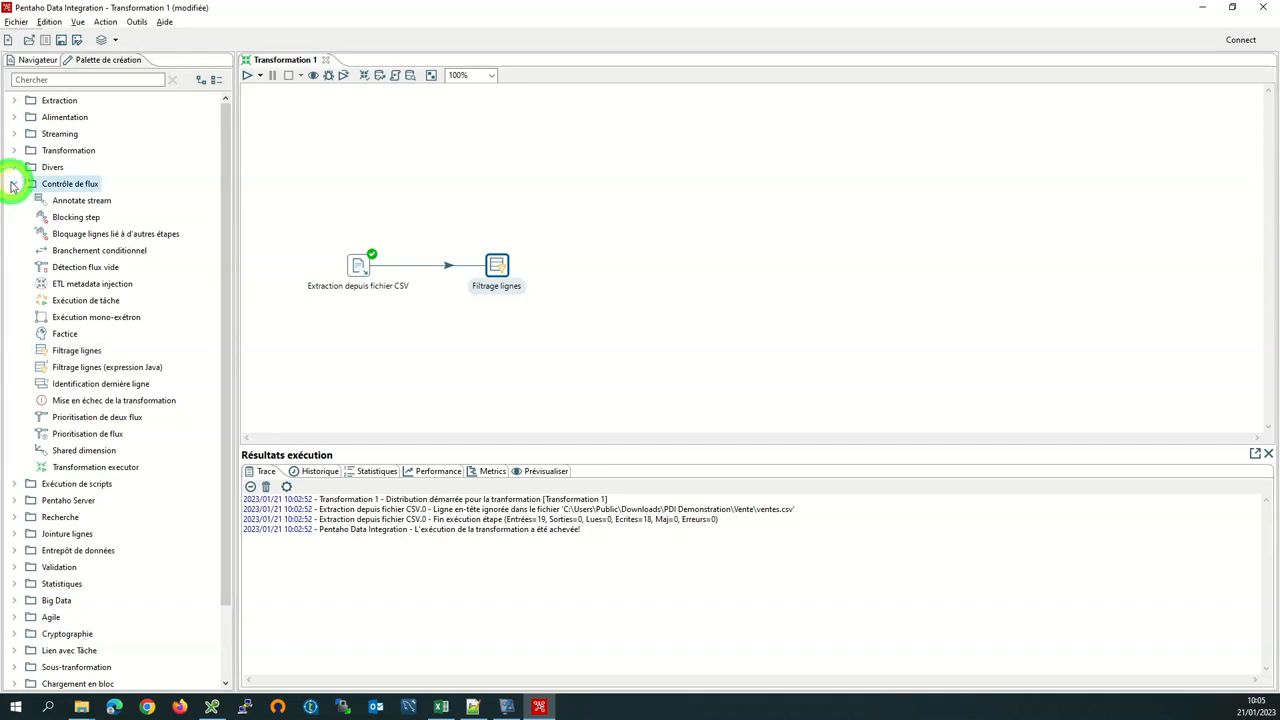
click(472, 707)
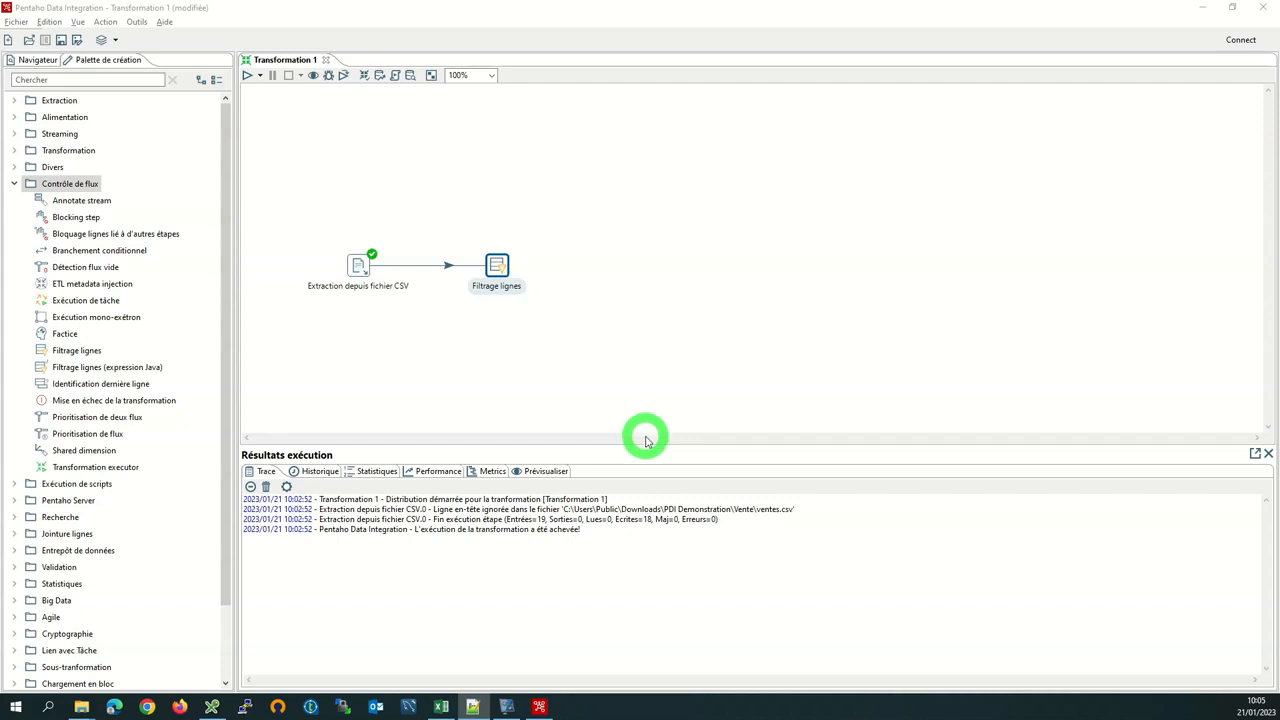
Add an "Alimentation fichier" step and an "Alimentation fichier Excel (xlsx)" step from the Alimentation category beyond the Filtrage lignes step
click(14, 184)
double_click(70, 118)
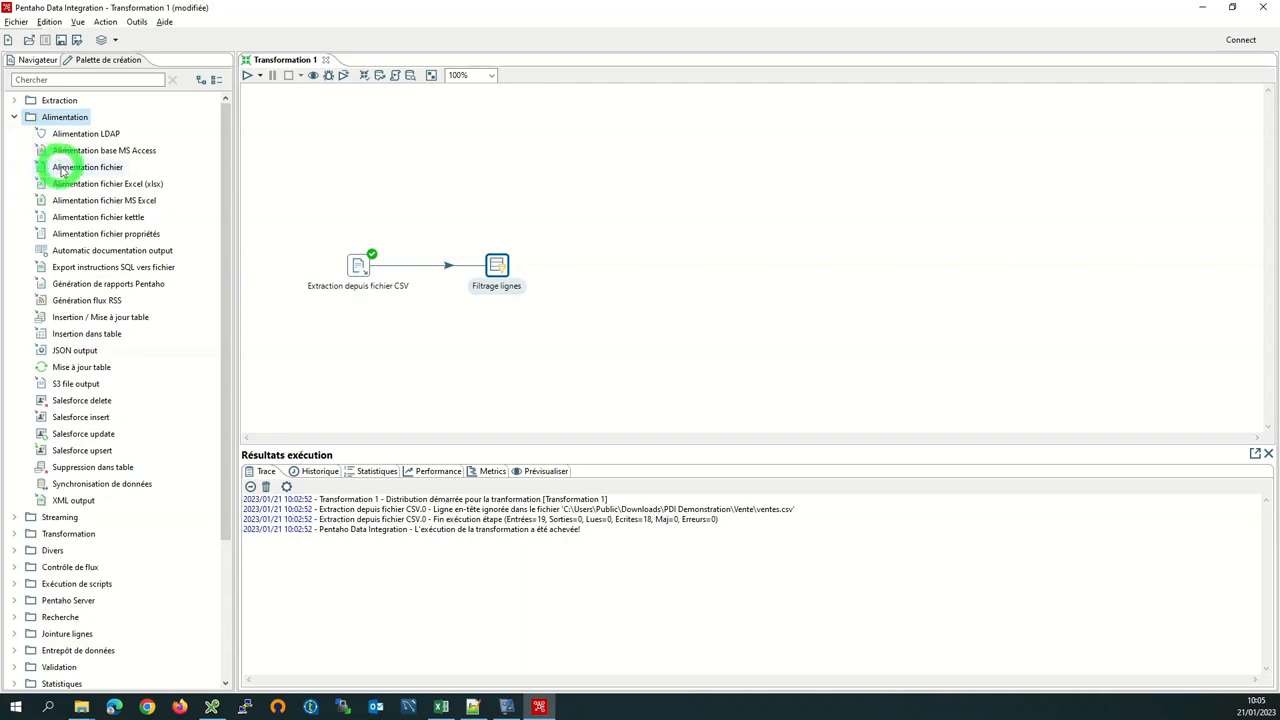
drag(69, 166, 694, 306)
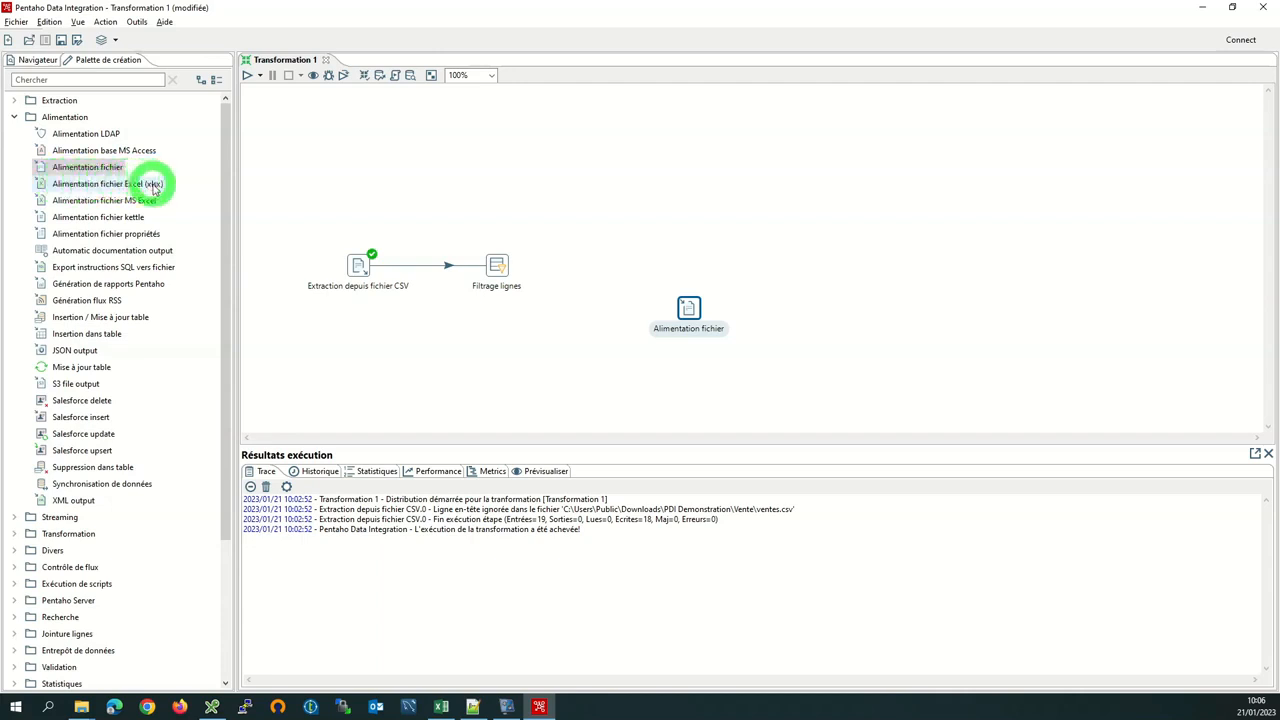
drag(88, 182, 721, 222)
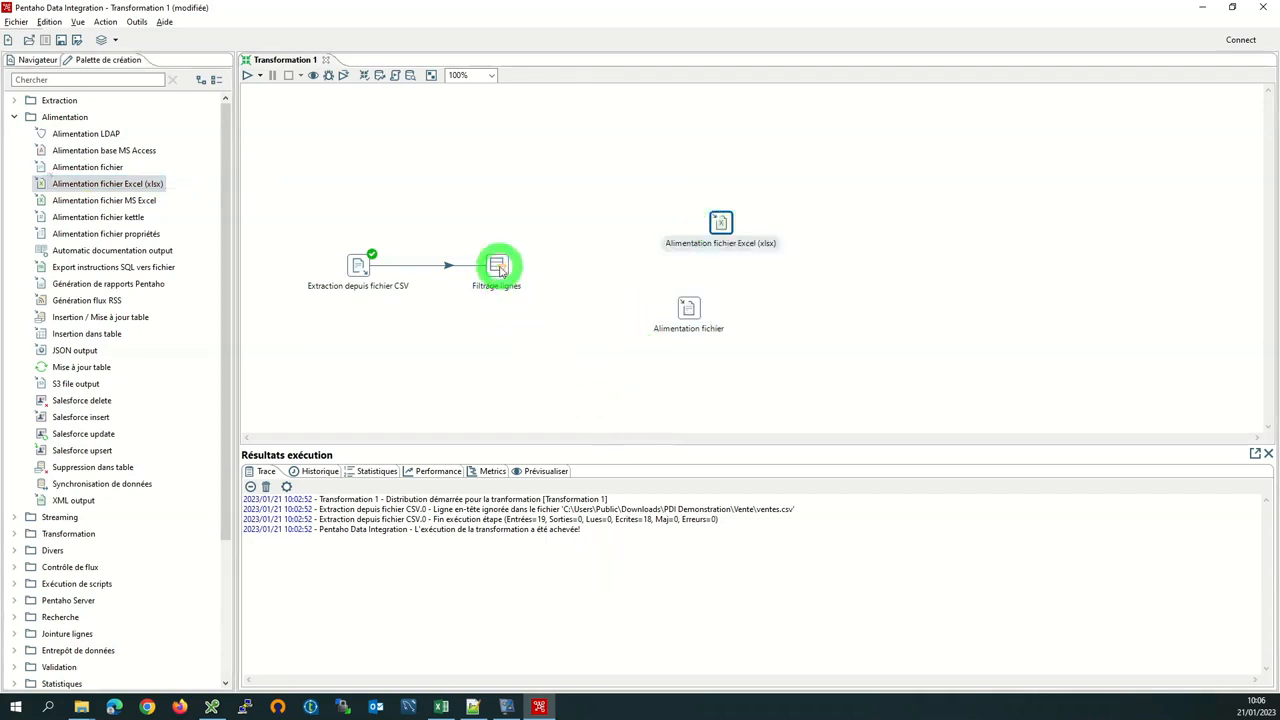
Link the Filtrage lignes step to the Alimentation fichier step with the "Résultat est VRAI" output
mouse_move(499, 268)
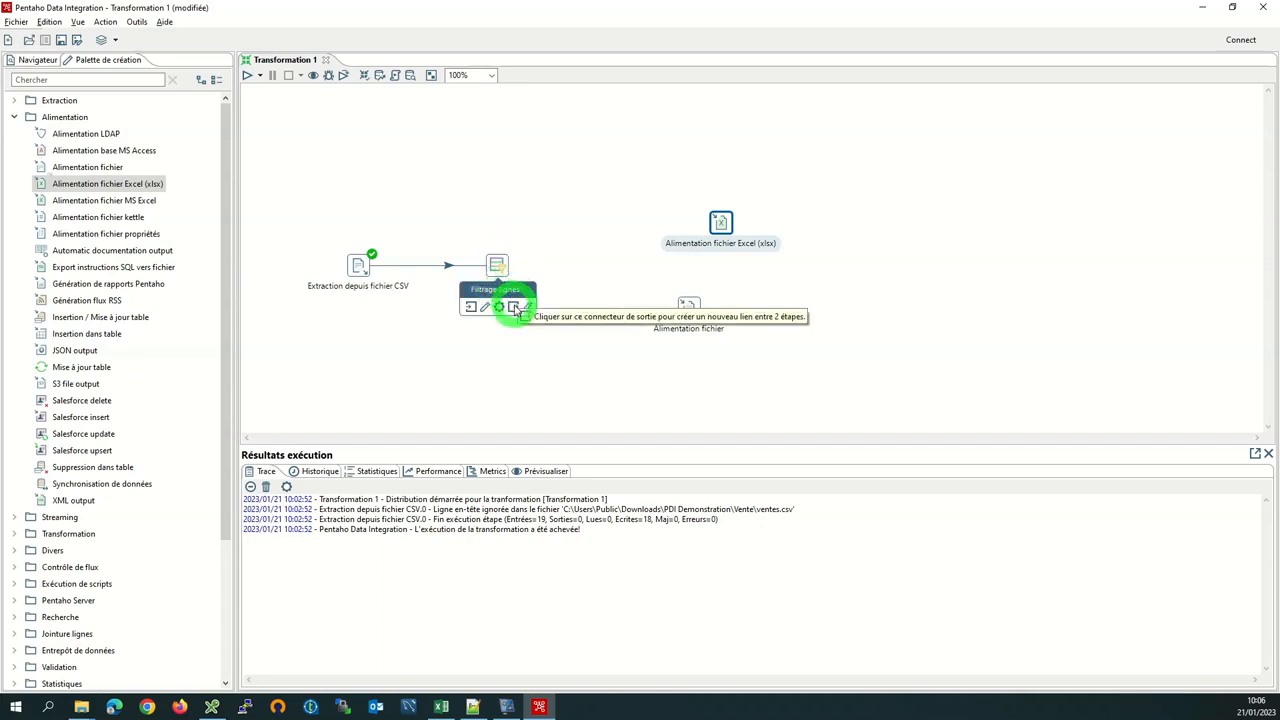
drag(515, 308, 689, 307)
mouse_move(689, 307)
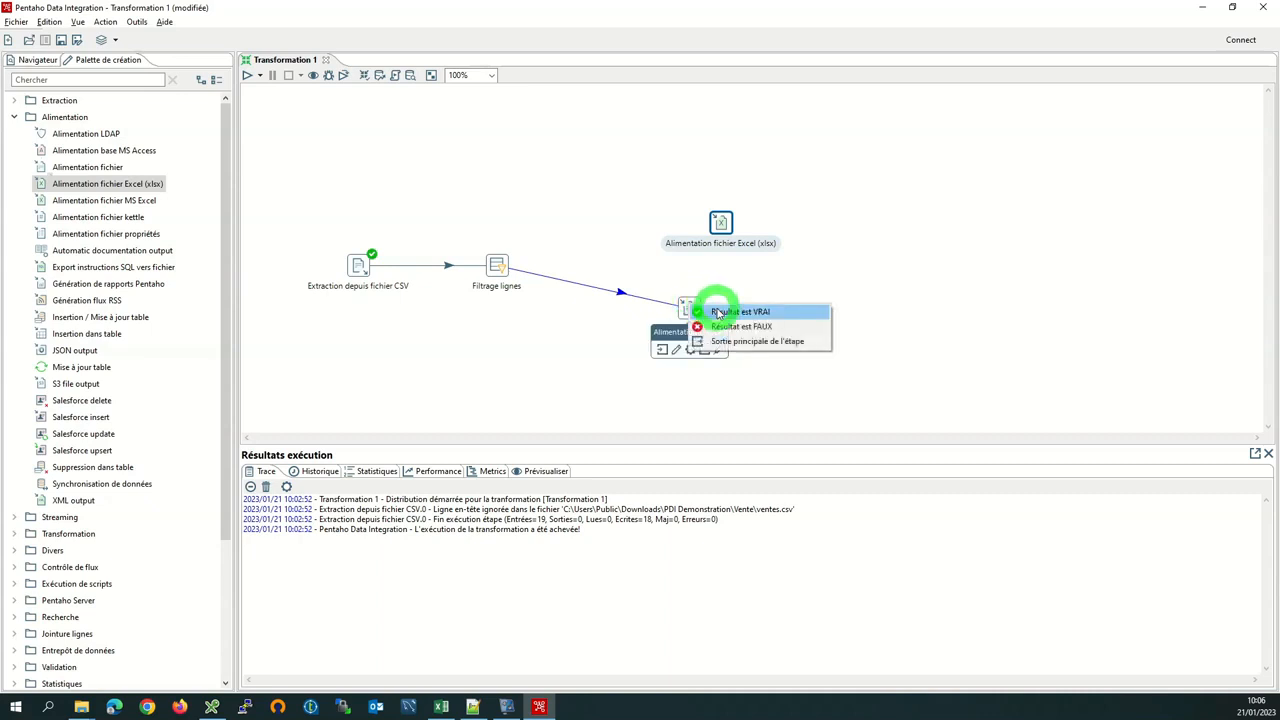
click(712, 312)
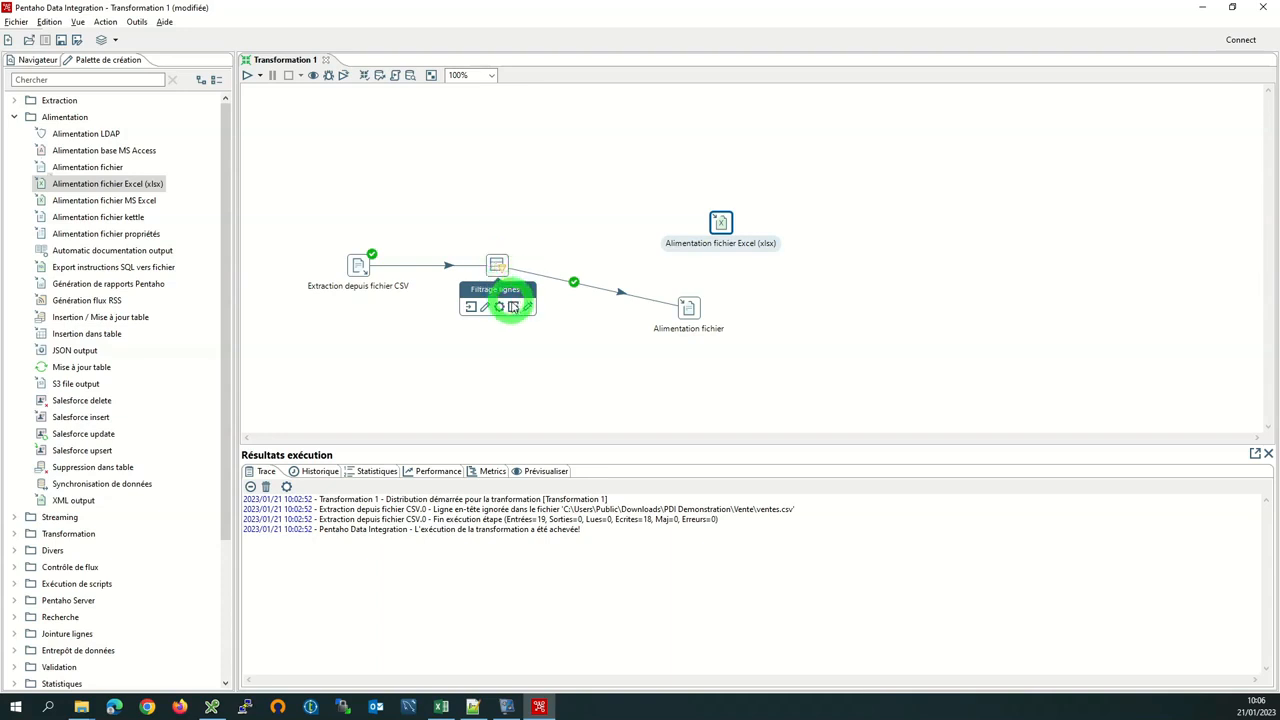
Link the Filtrage lignes step to the Alimentation fichier Excel (xlsx) step with the "Résultat est FAUX" output
drag(514, 307, 720, 224)
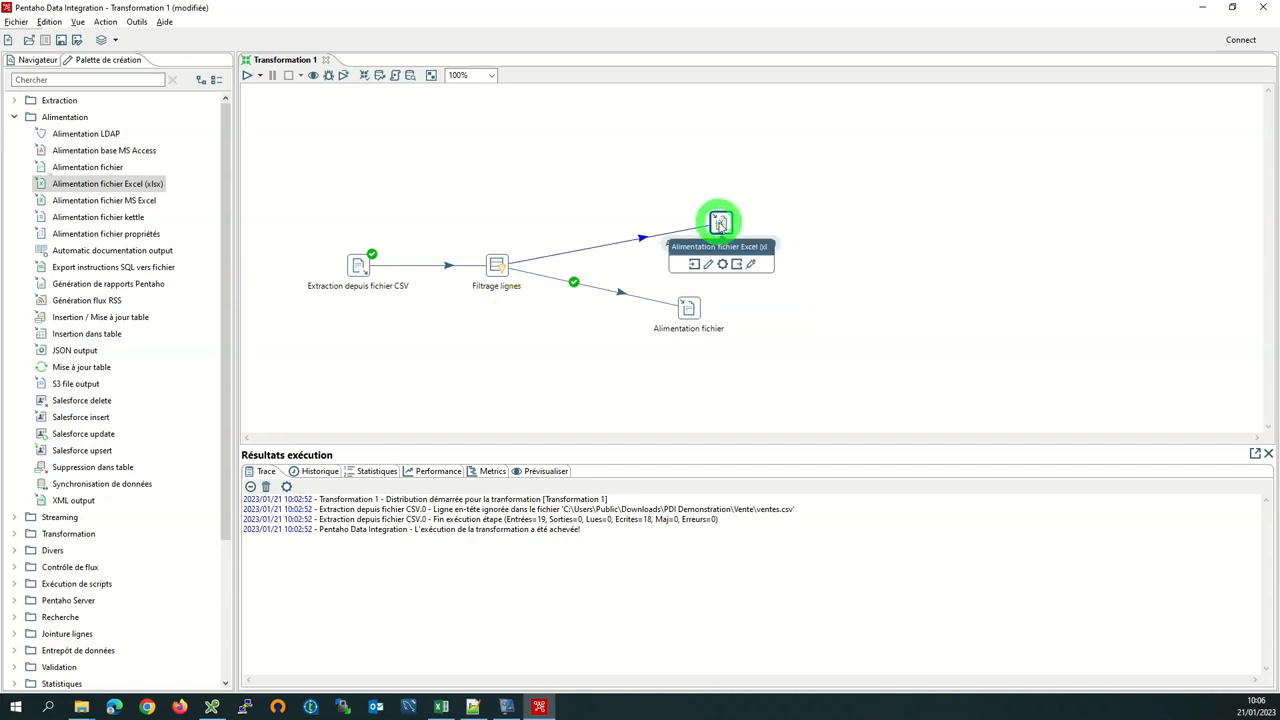
click(720, 224)
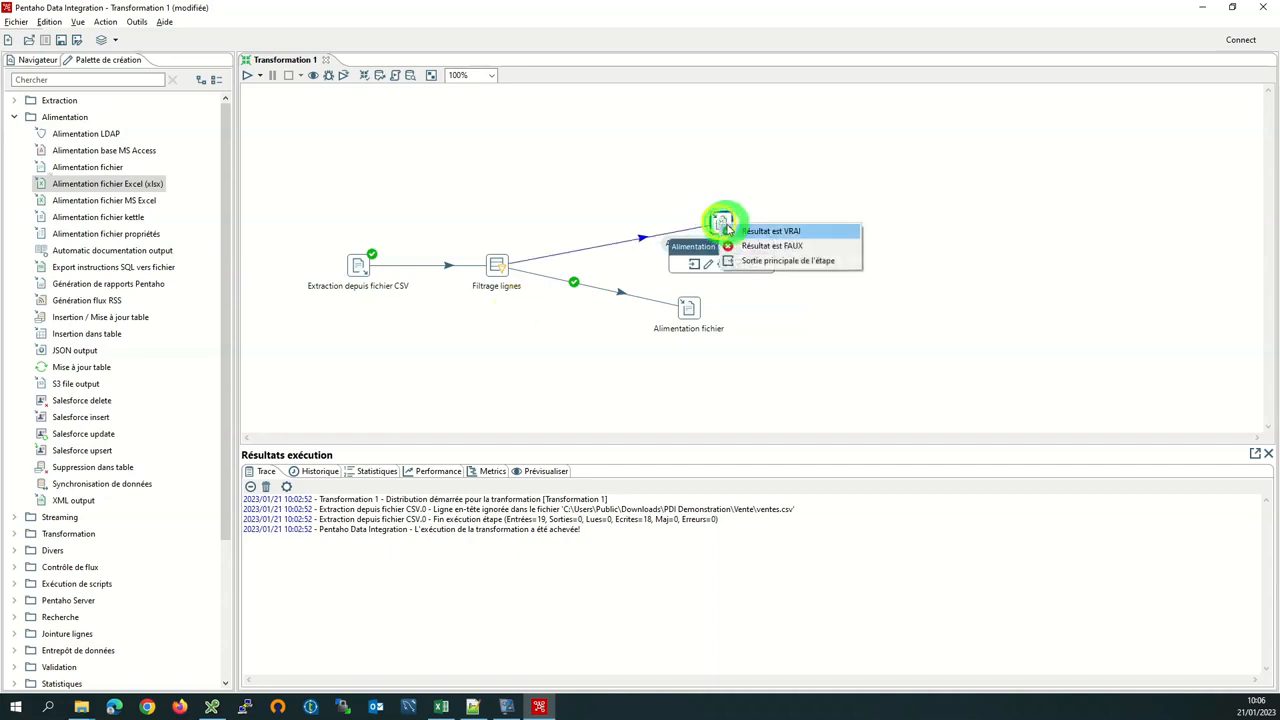
click(770, 246)
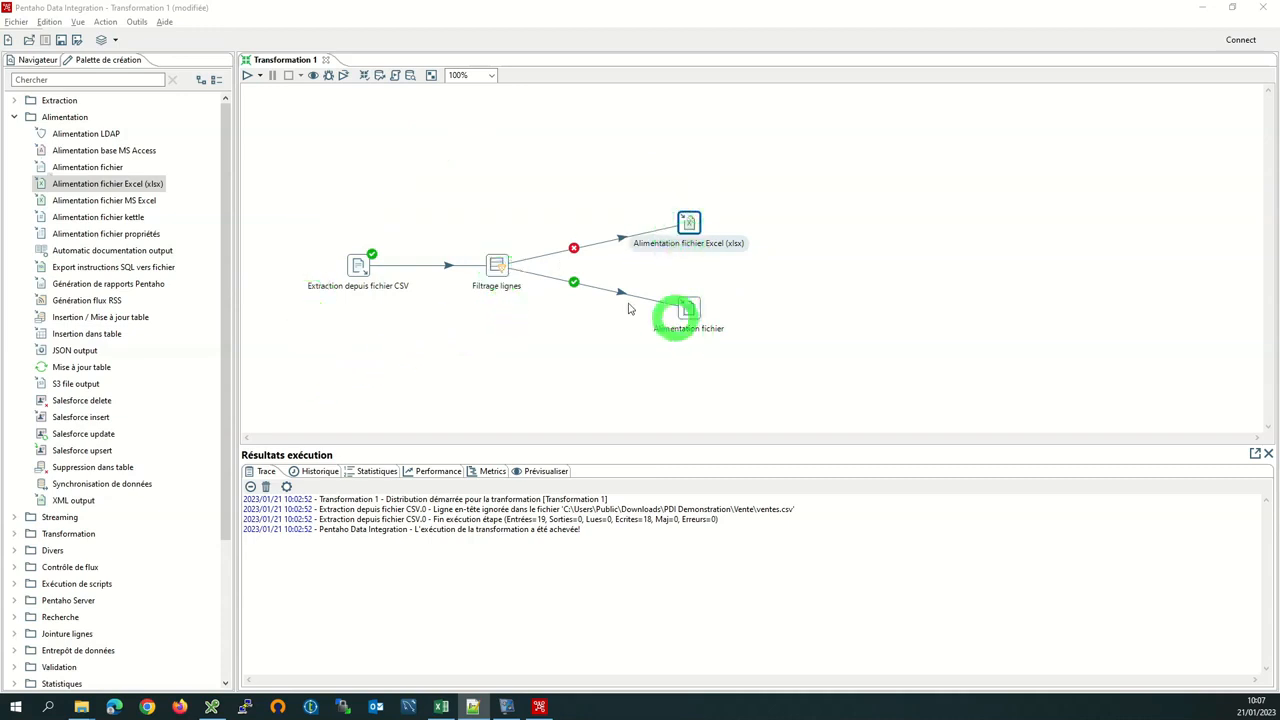
Define a negated condition (Ne vérifie pas) in the Filtrage lignes step comparing the Produit field with an empty String value
click(505, 270)
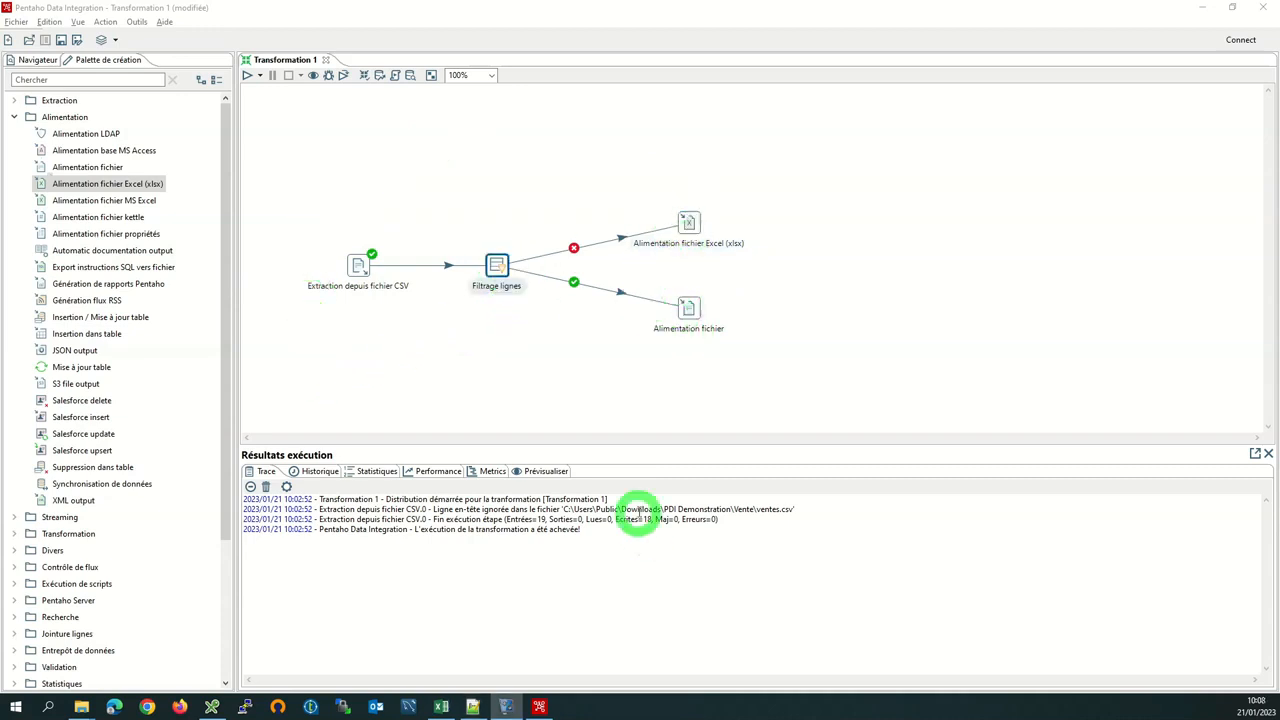
double_click(500, 268)
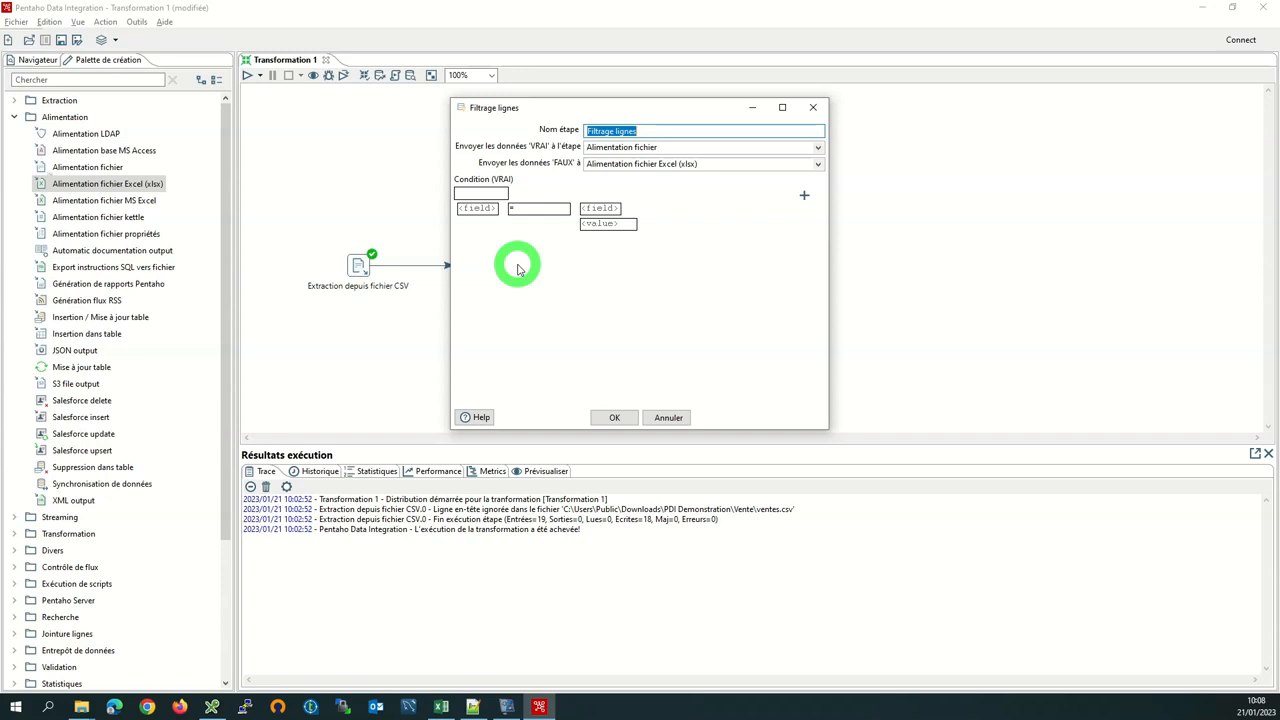
click(466, 193)
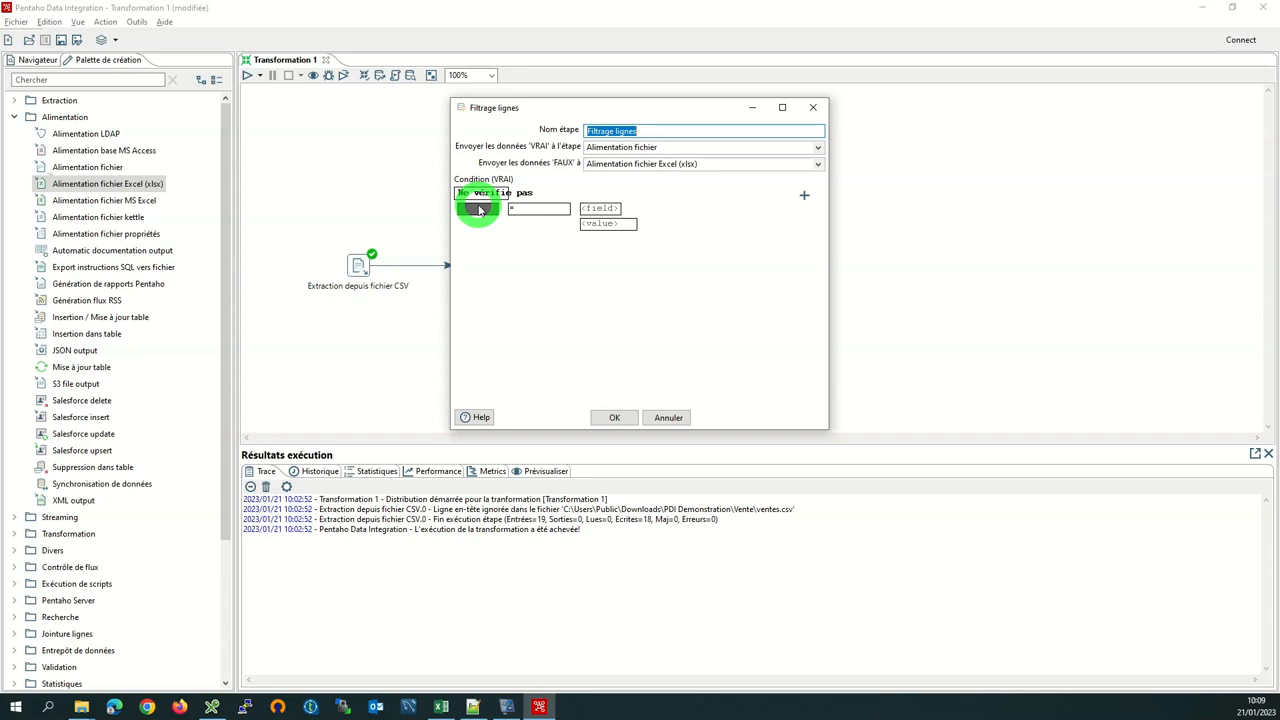
click(479, 209)
click(592, 325)
click(613, 406)
click(627, 224)
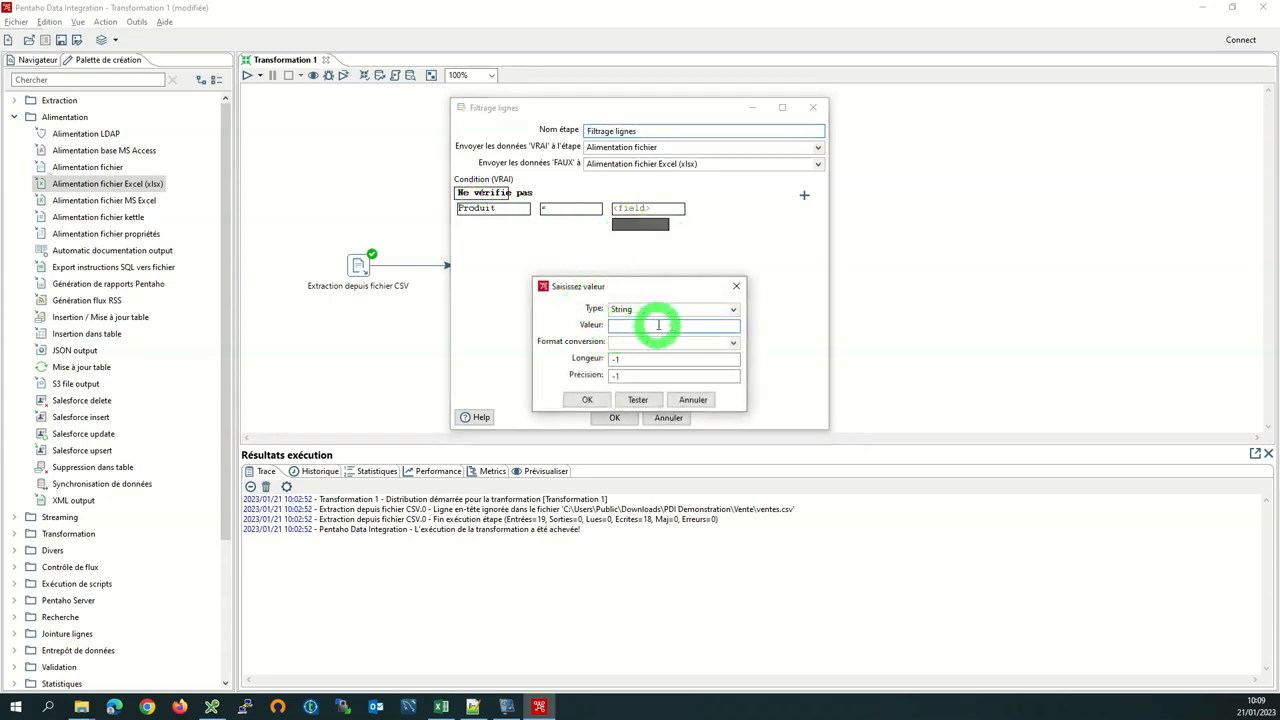
click(587, 399)
Add a second AND condition to the filter, negated, comparing the Région field with an empty String value
click(803, 197)
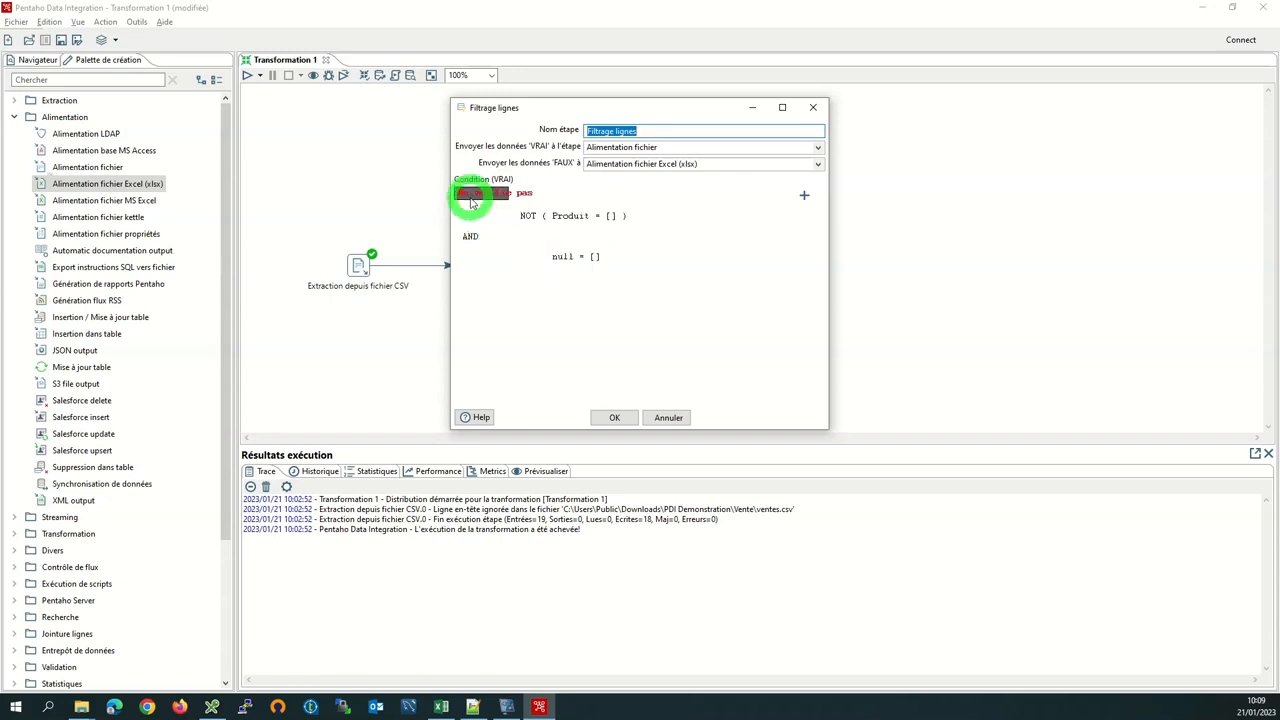
click(580, 260)
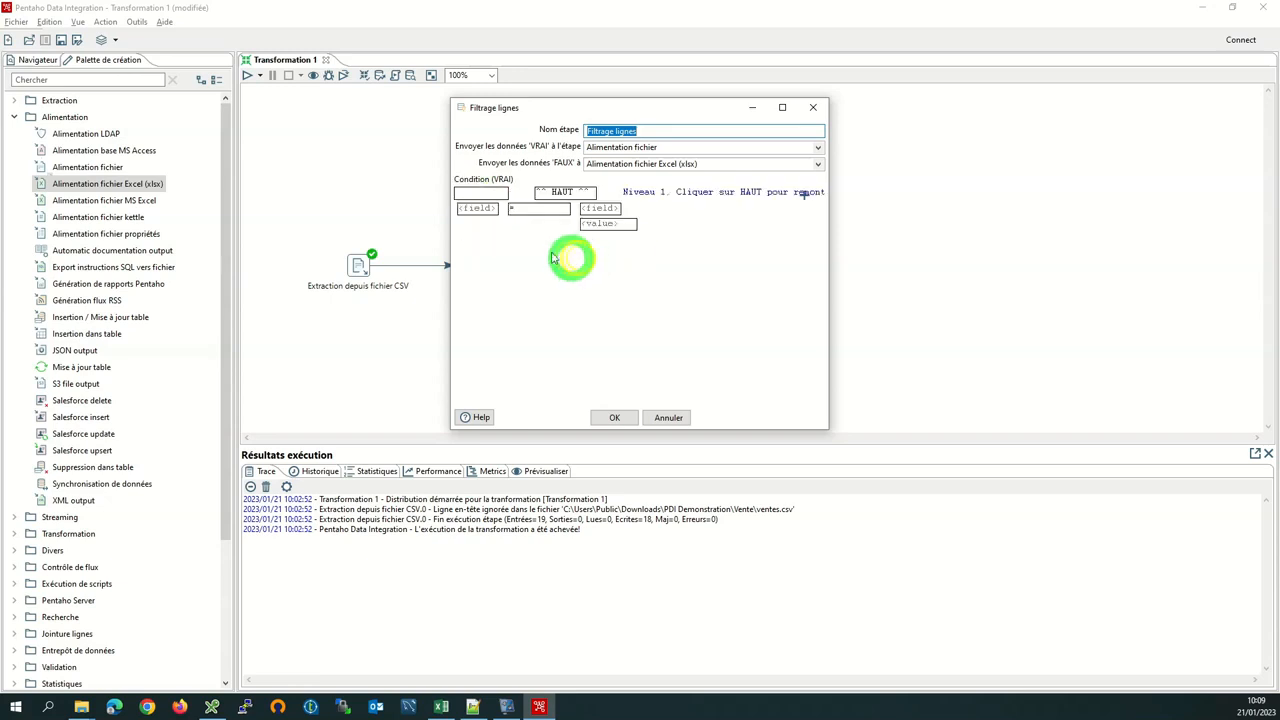
click(477, 209)
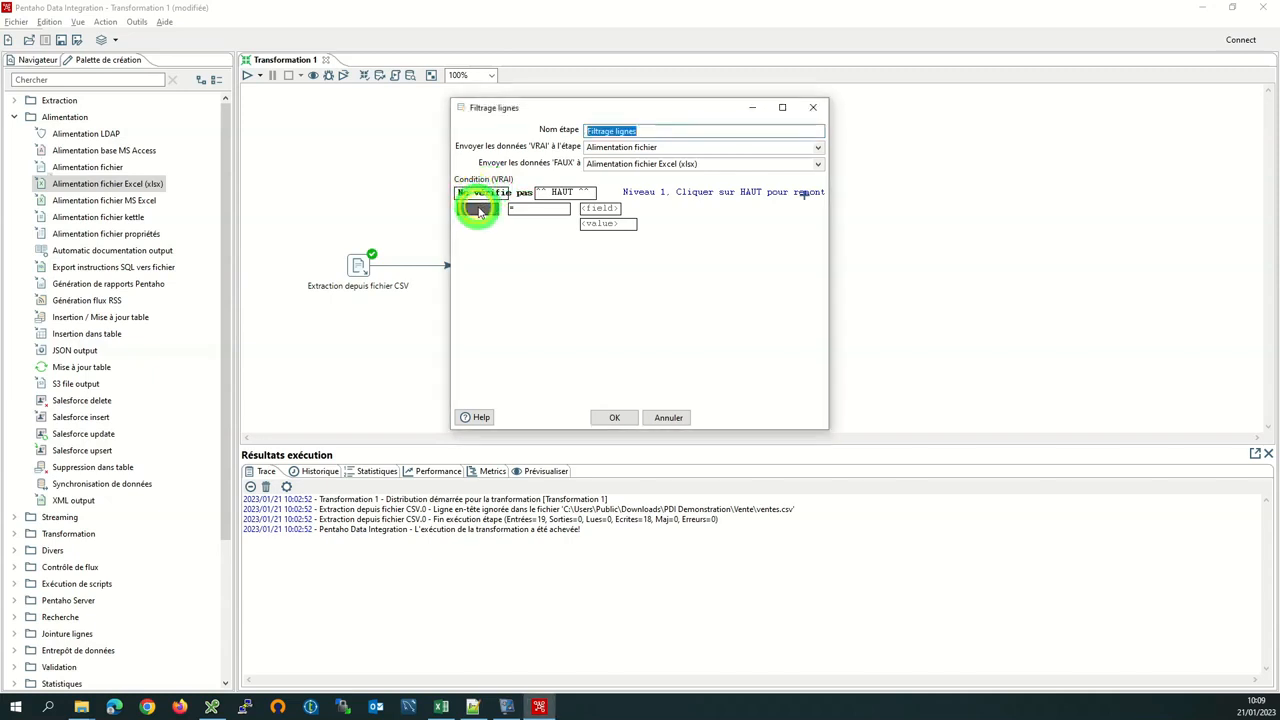
click(479, 212)
click(600, 331)
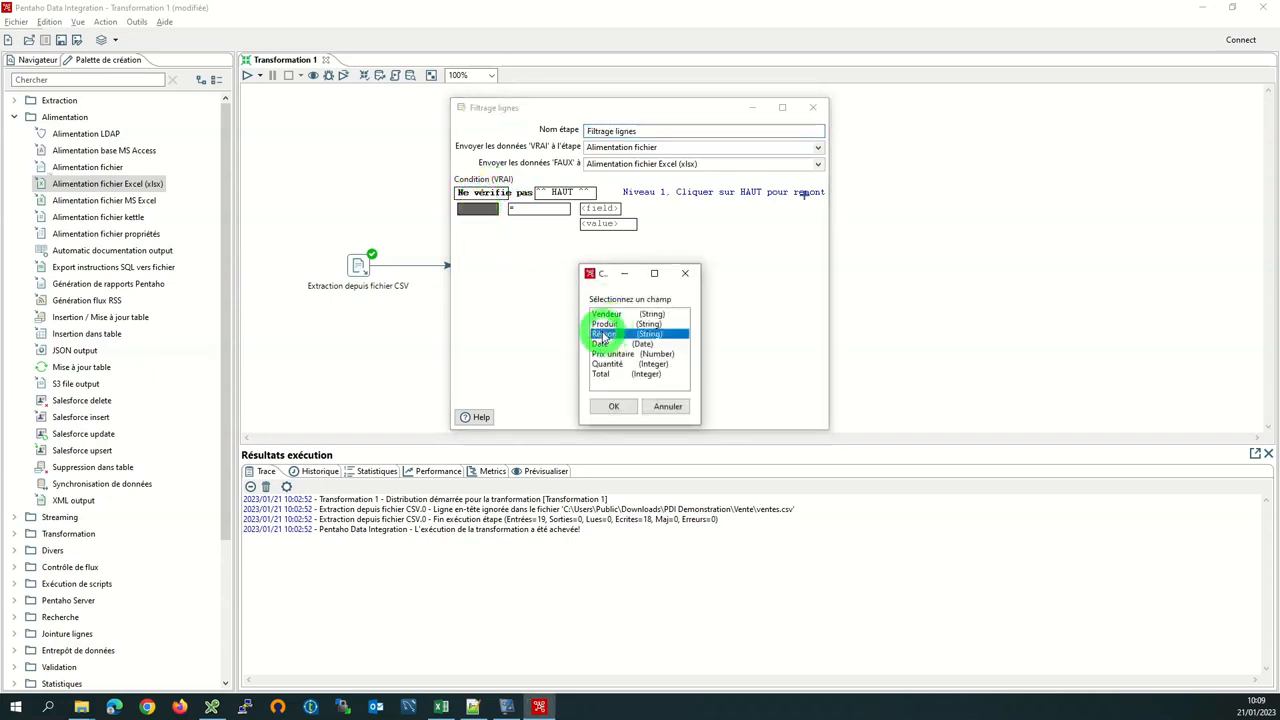
click(609, 407)
click(630, 223)
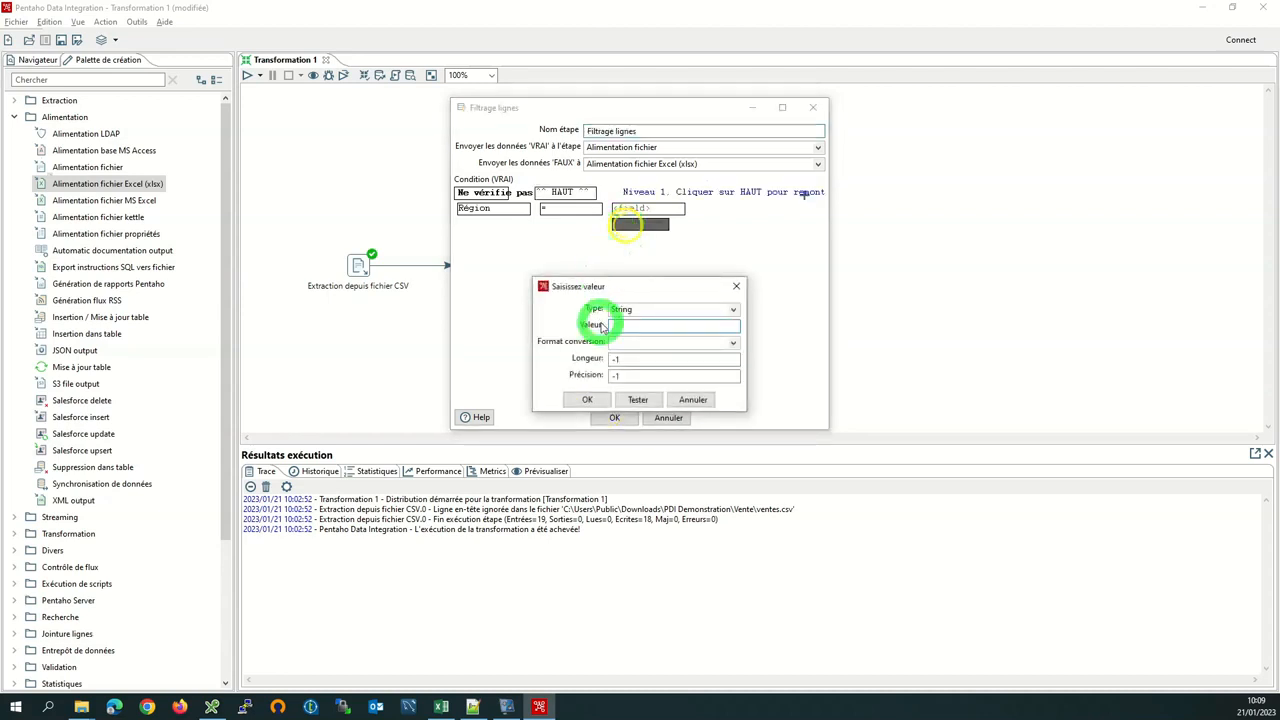
click(587, 399)
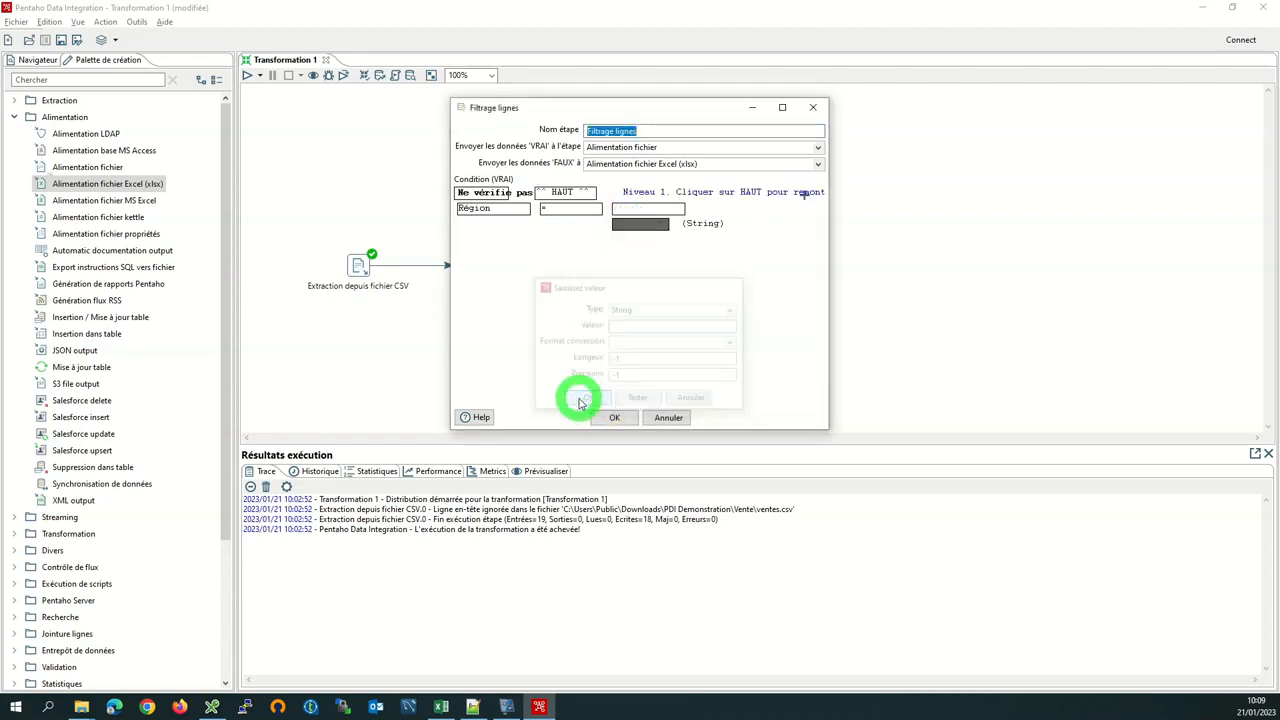
Add a nested AND condition, negated, comparing the Date field with an empty Date value, and confirm the filter settings
click(806, 196)
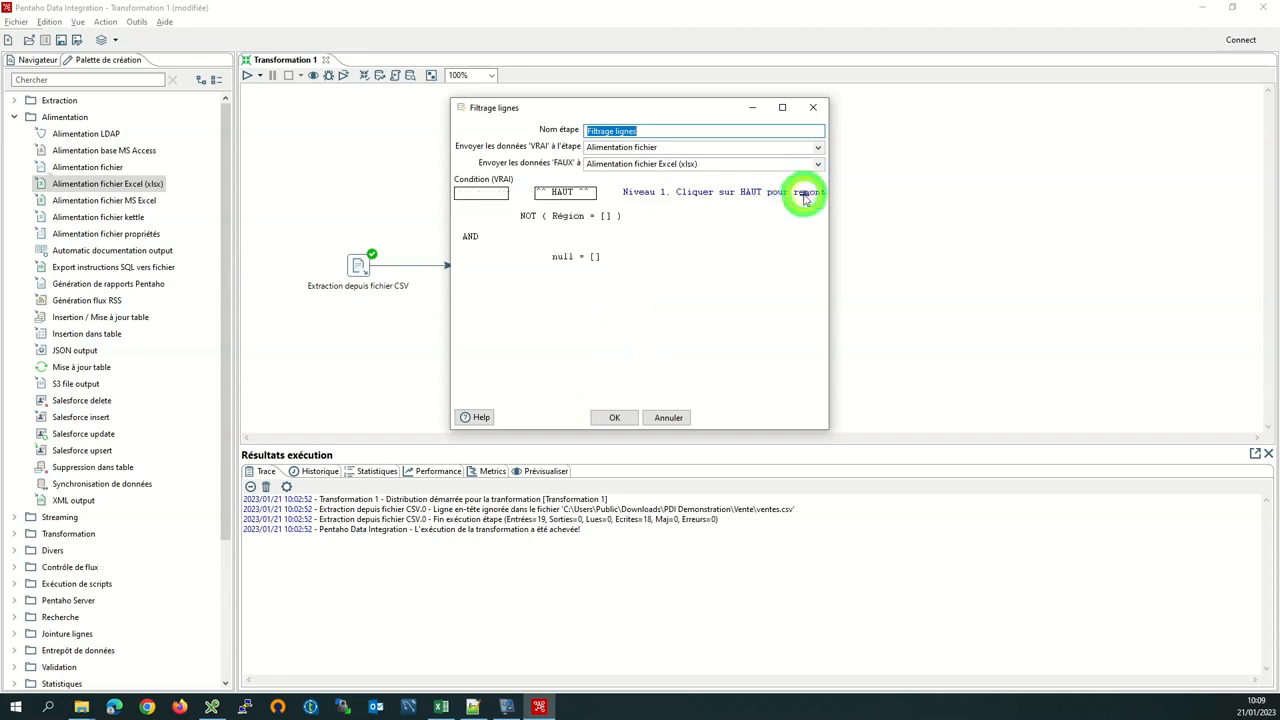
click(560, 259)
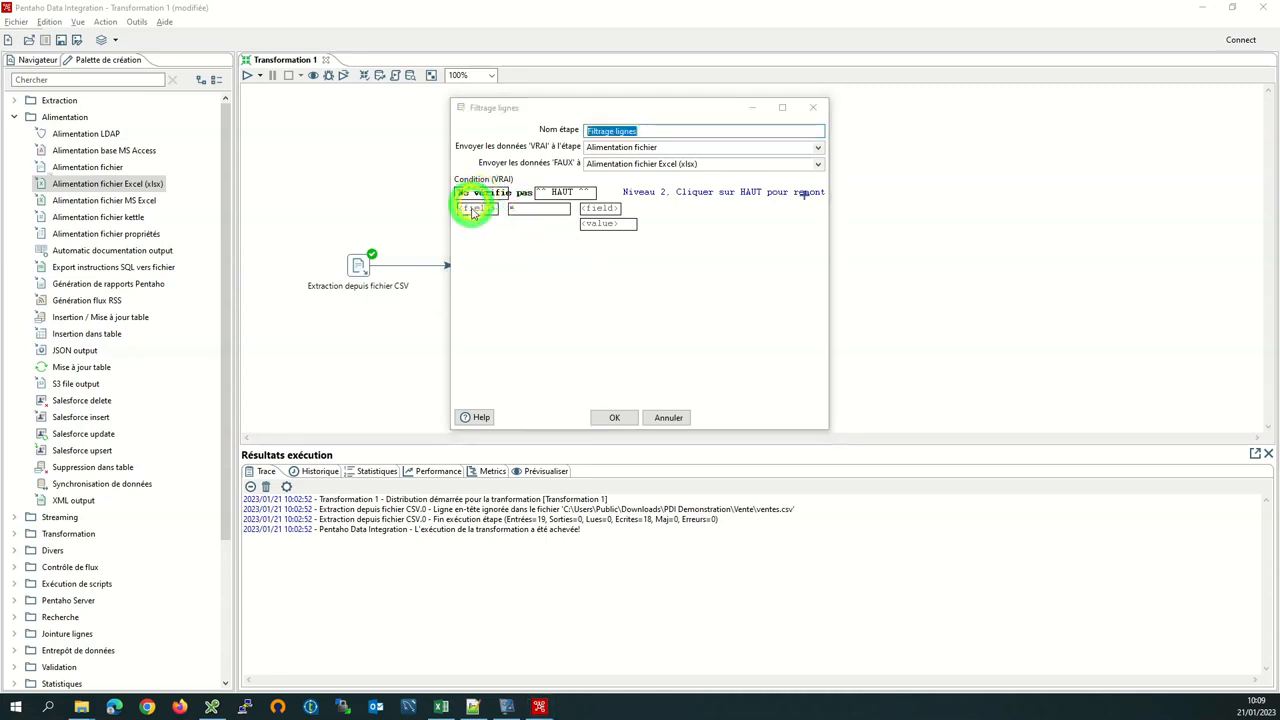
click(475, 208)
click(603, 343)
click(614, 406)
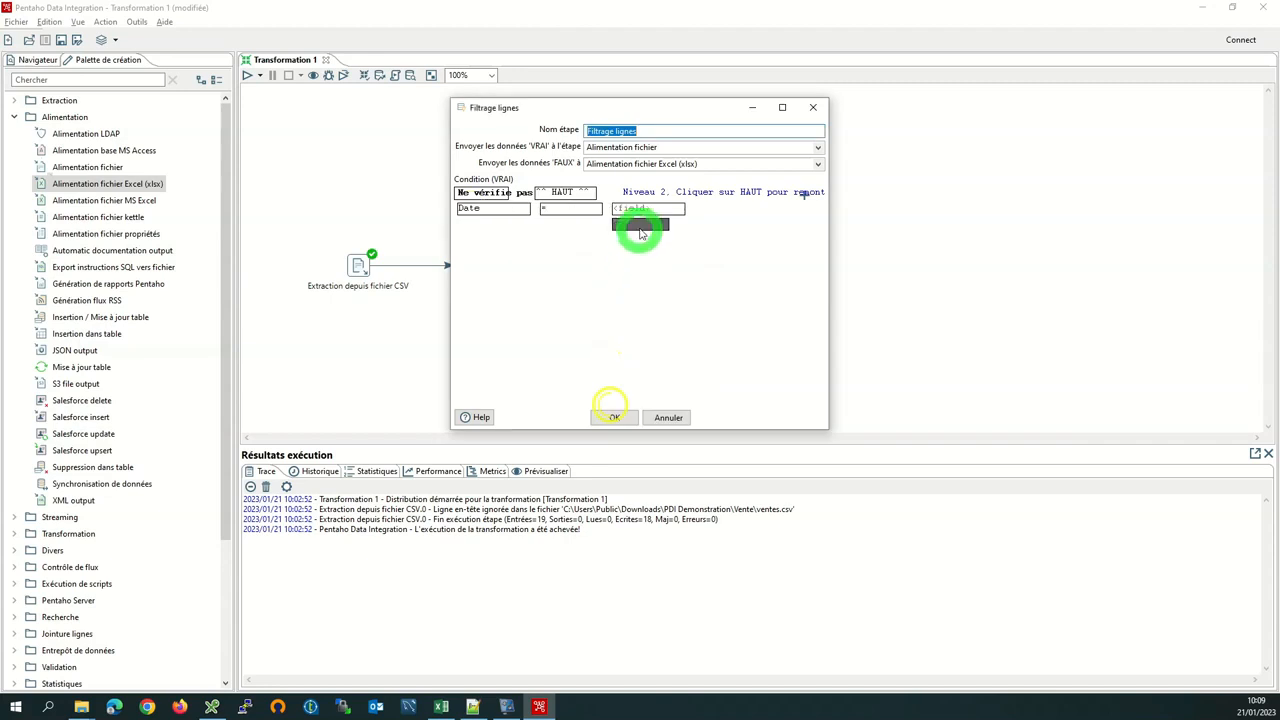
click(636, 224)
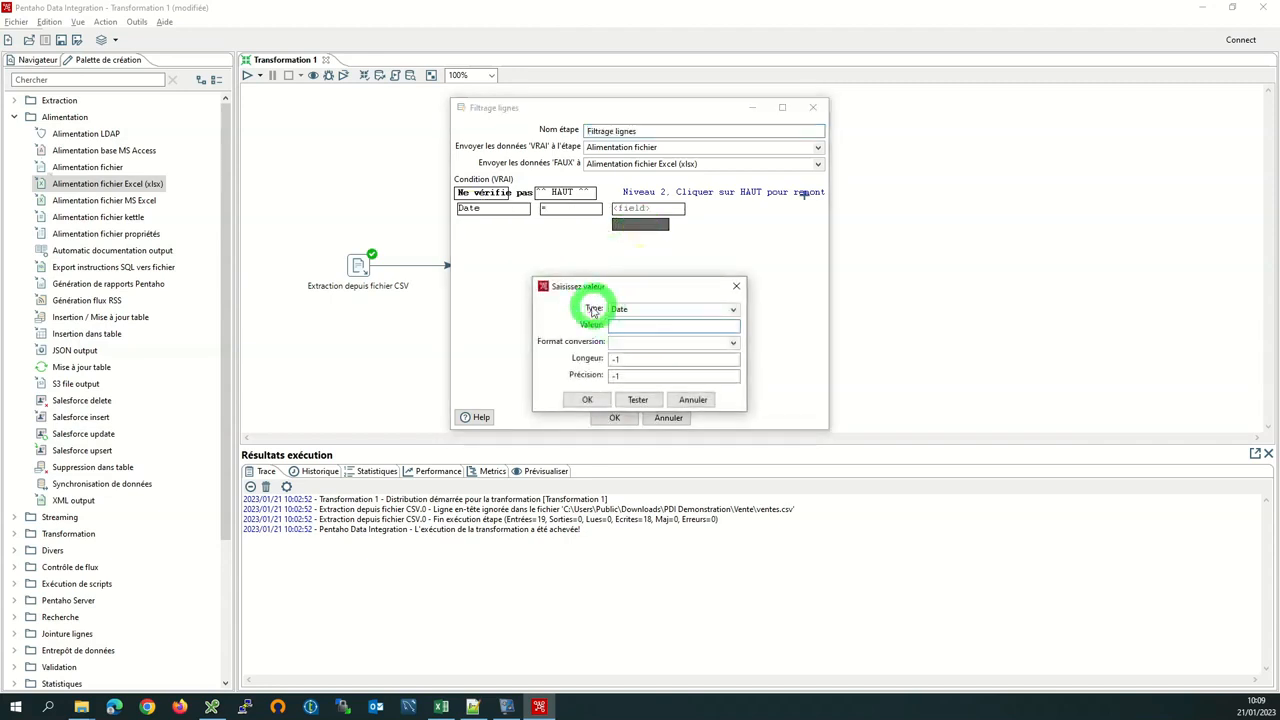
click(589, 399)
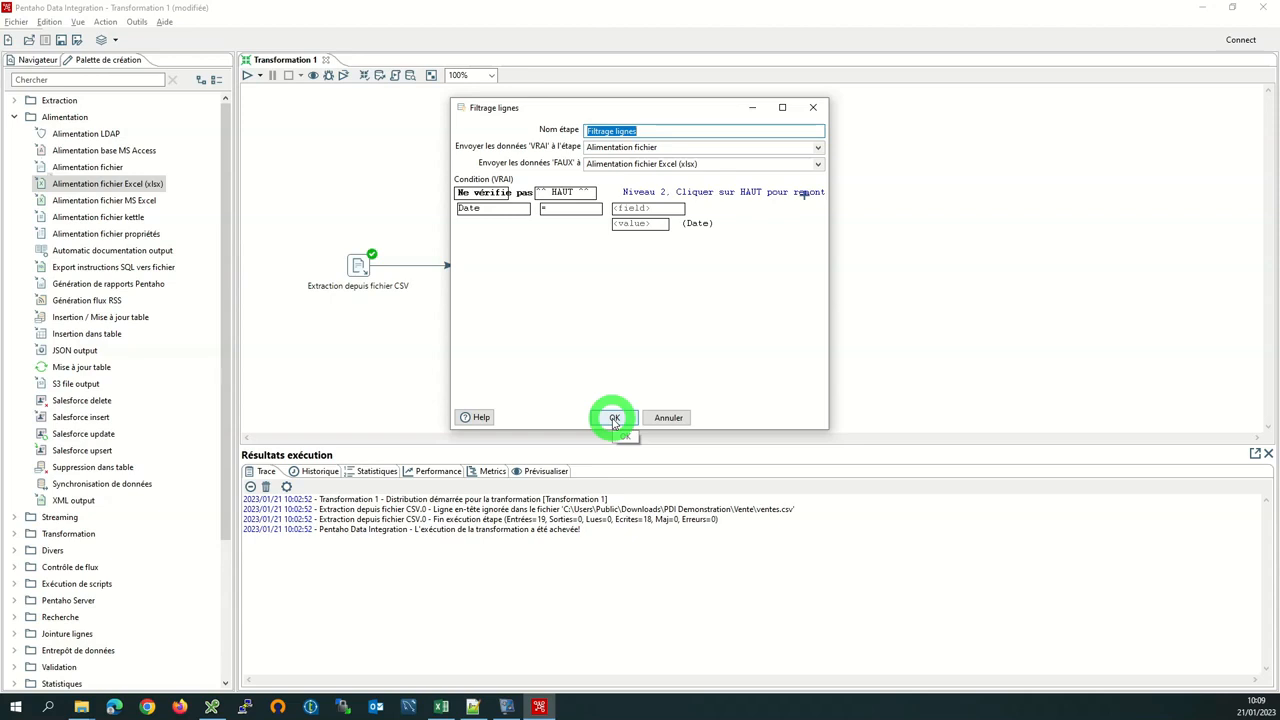
click(614, 418)
Reopen the Filtrage lignes step to review its combined Produit, Région and Date conditions, moving the dialog clear of the step
double_click(497, 265)
drag(576, 109, 777, 122)
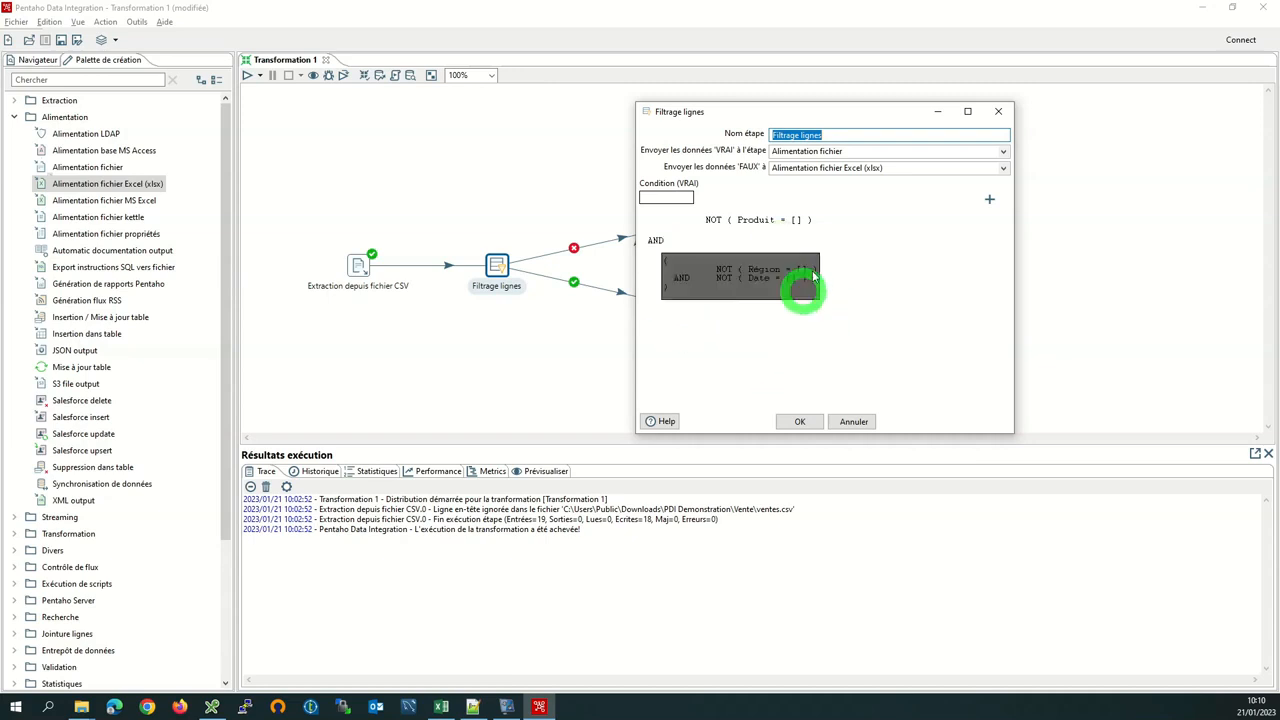
click(796, 422)
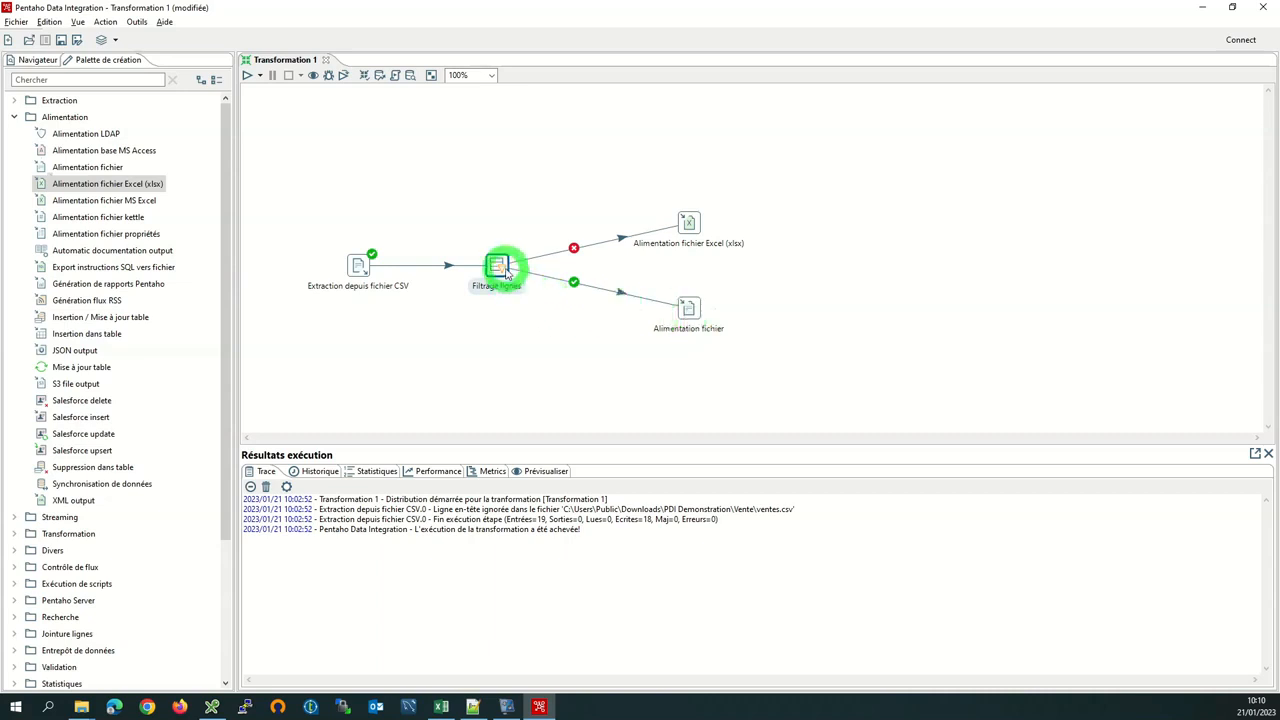
mouse_move(507, 275)
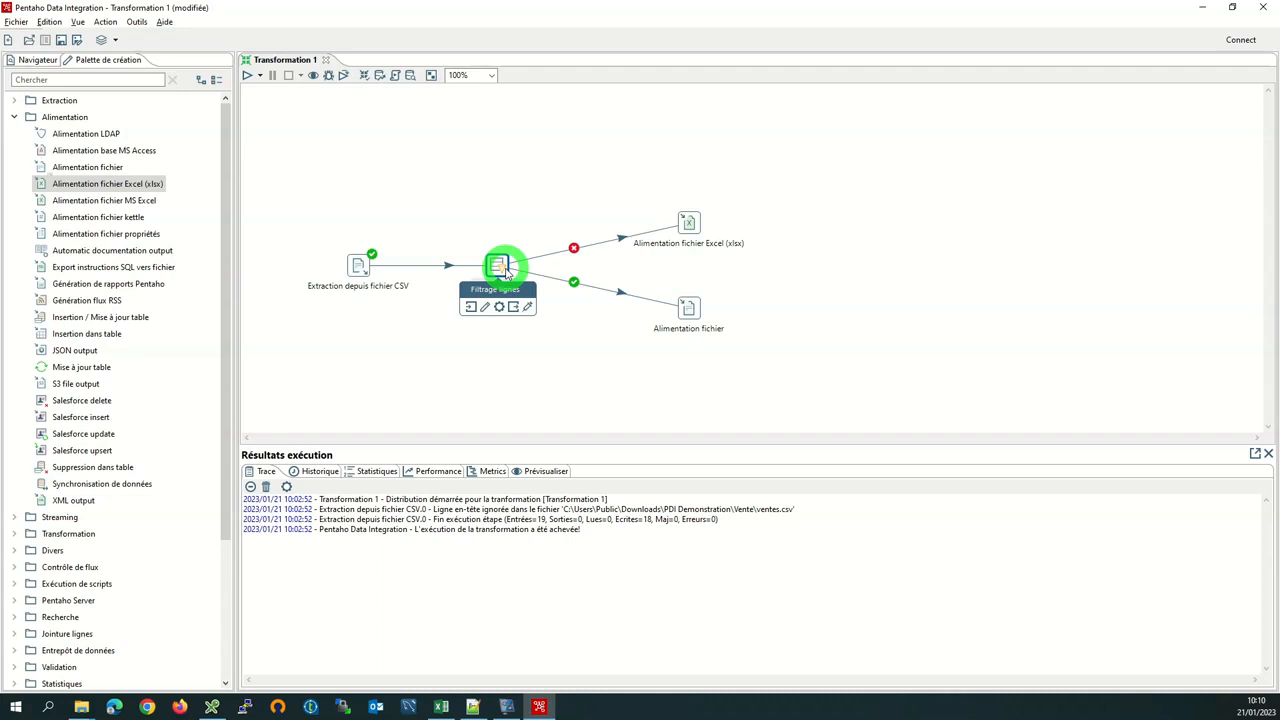
drag(507, 268, 689, 220)
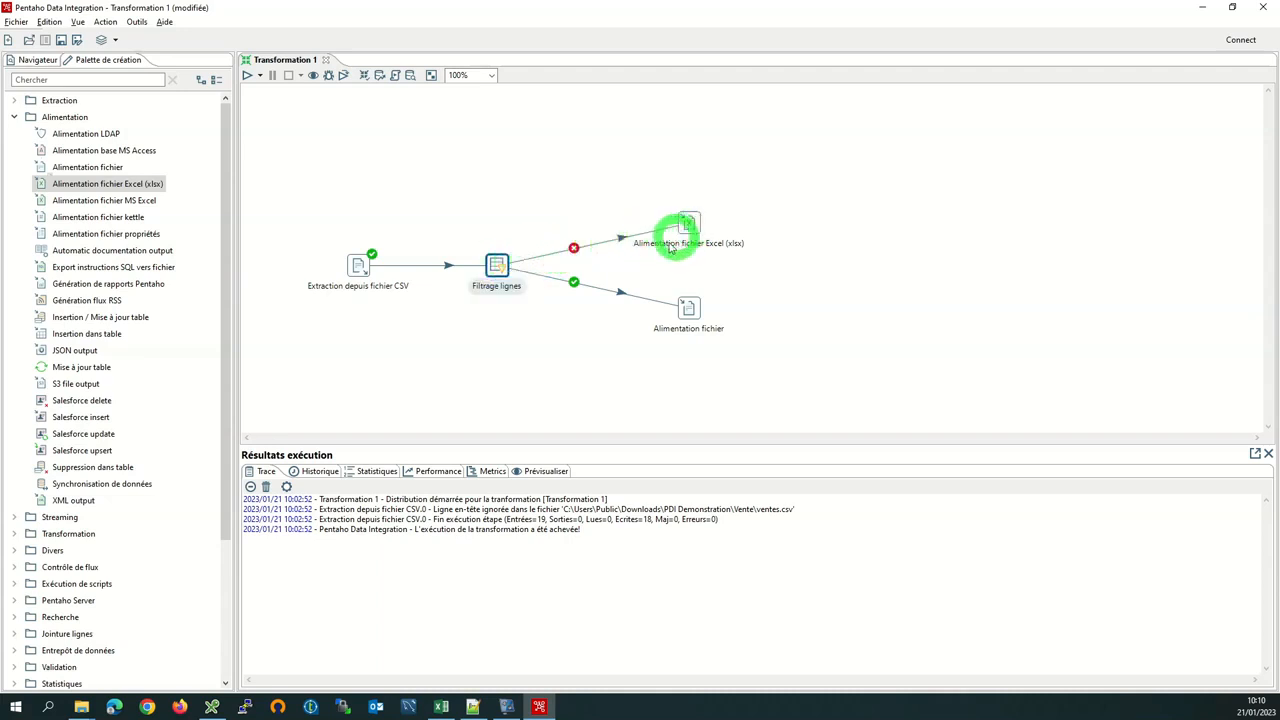
click(473, 707)
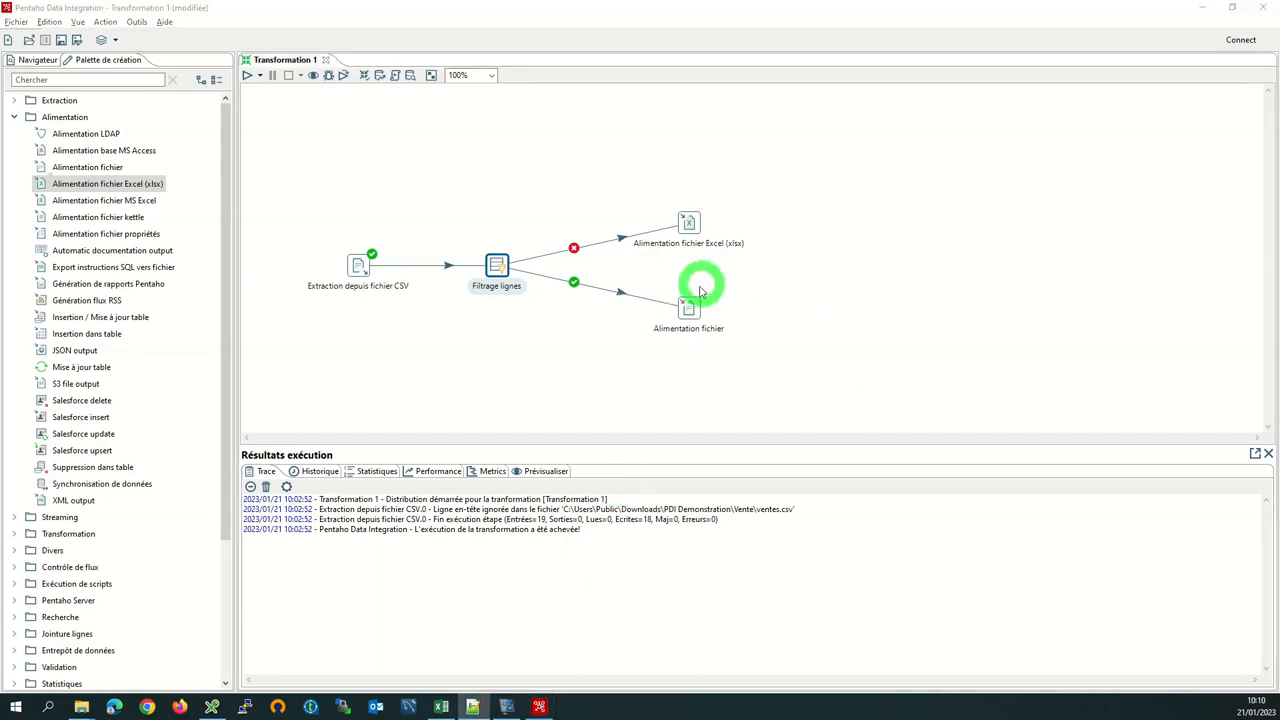
Configure the Alimentation fichier step with extension csv and file name C:\Users\Public\Downloads\PDI Demonstration\Dashboard\fichier_vente_complet
mouse_move(691, 312)
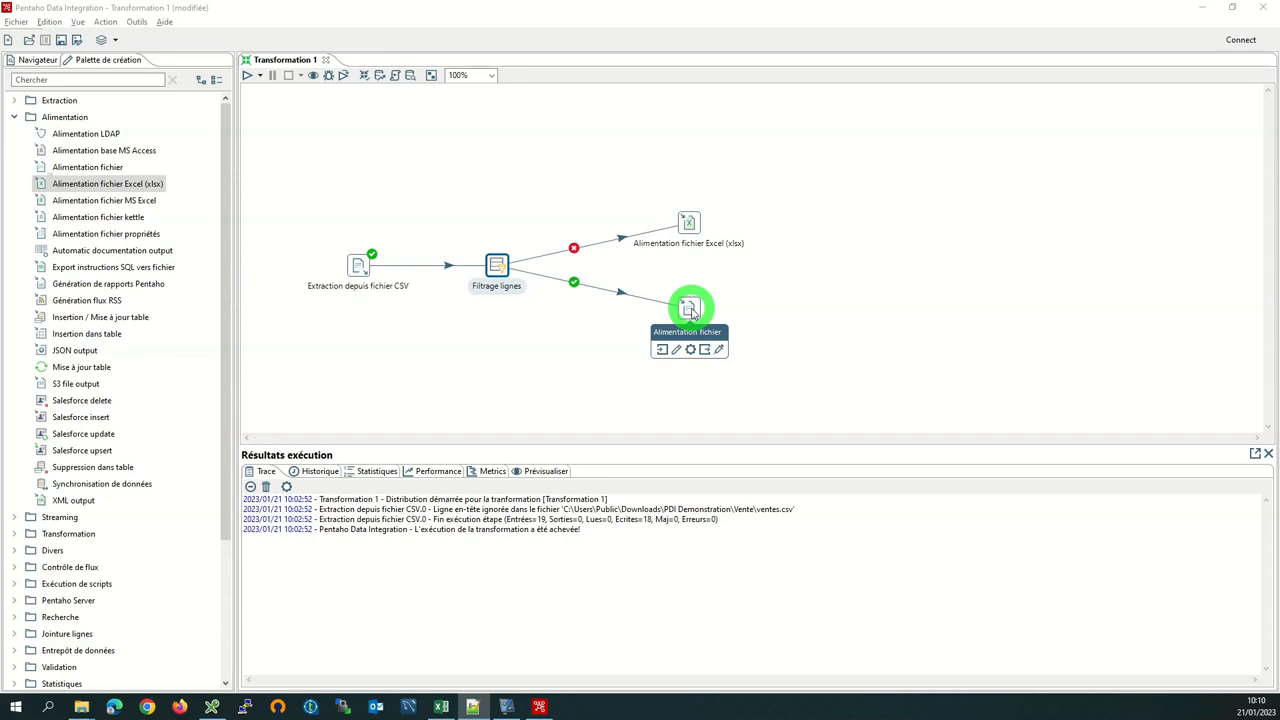
double_click(691, 312)
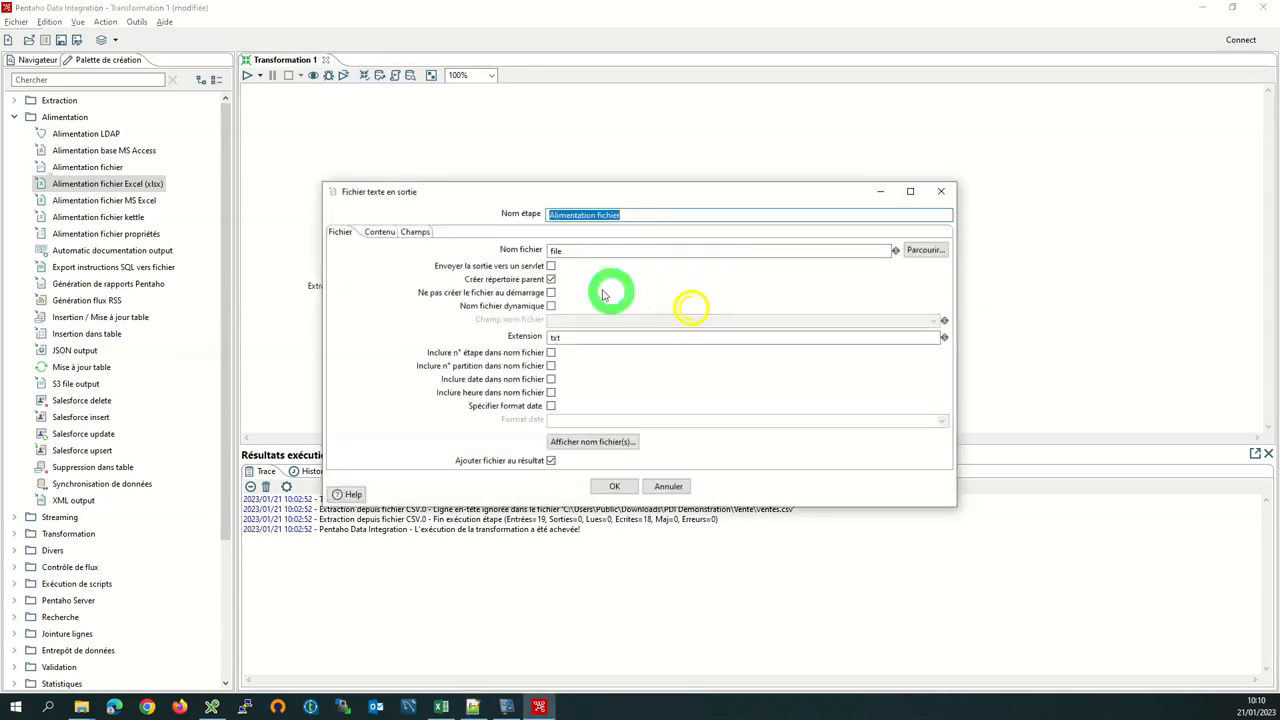
double_click(558, 336)
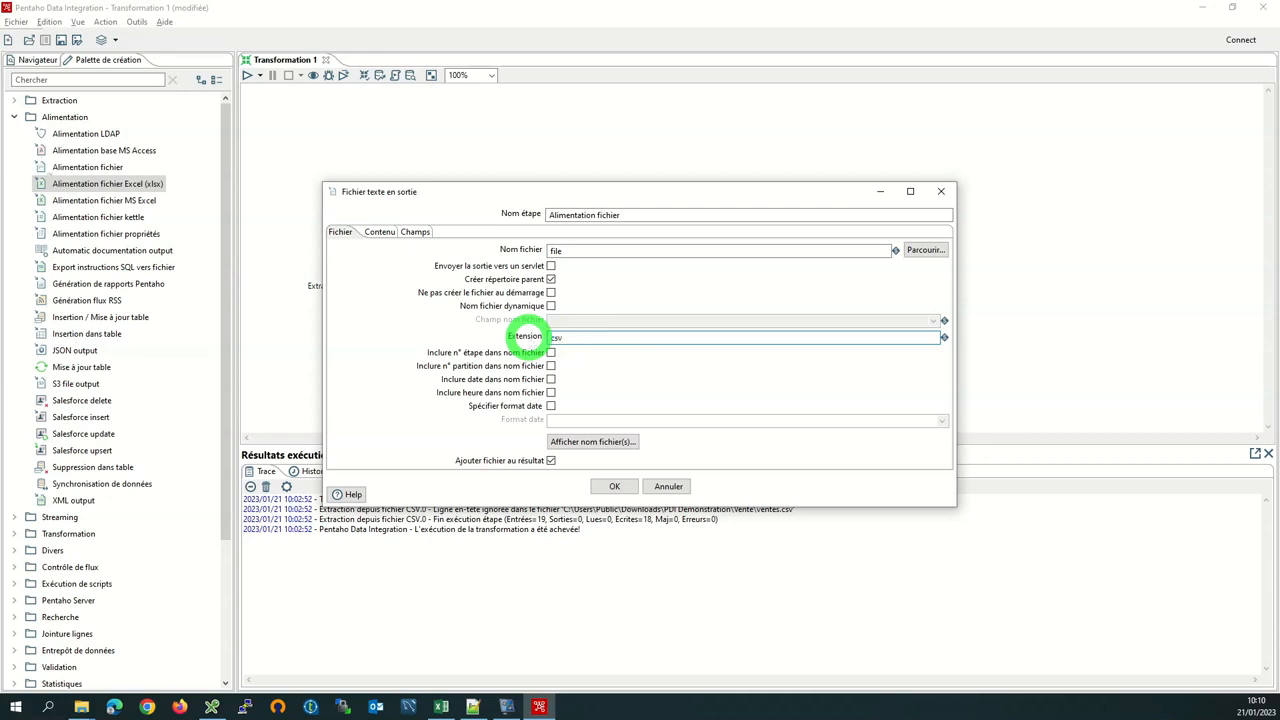
text(csv)
drag(557, 192, 645, 102)
click(647, 161)
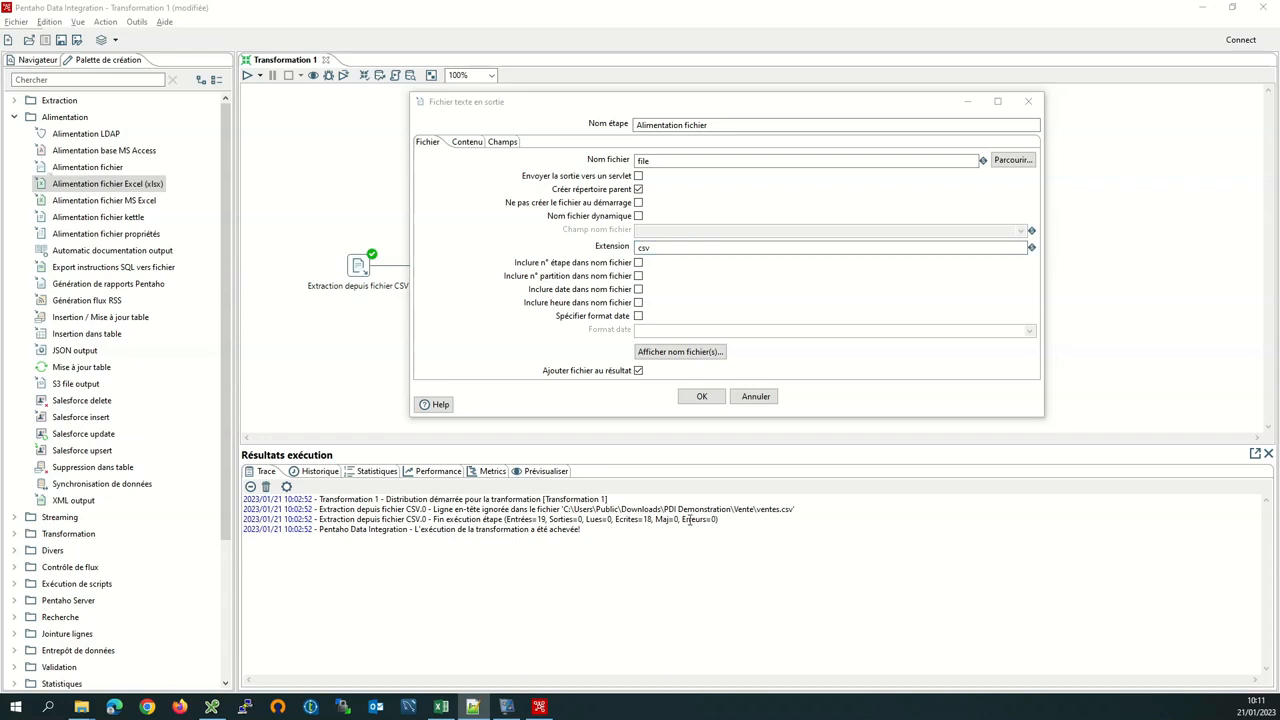
double_click(650, 160)
text(C:\Users\Public\Downloads\PDI Demonstration\Dashboard)
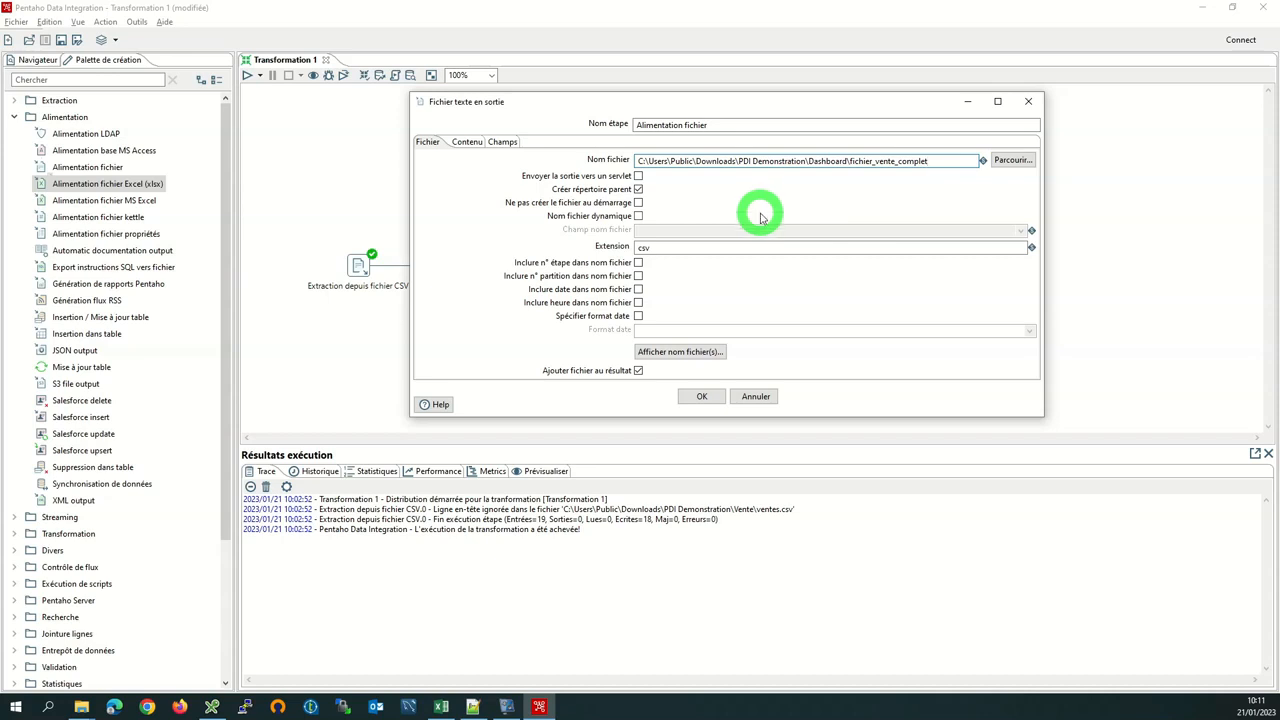
Set the text output's delimiter to a comma, retrieve its fields from the incoming stream, and confirm the step settings
click(462, 142)
click(651, 168)
key(BackSpace)
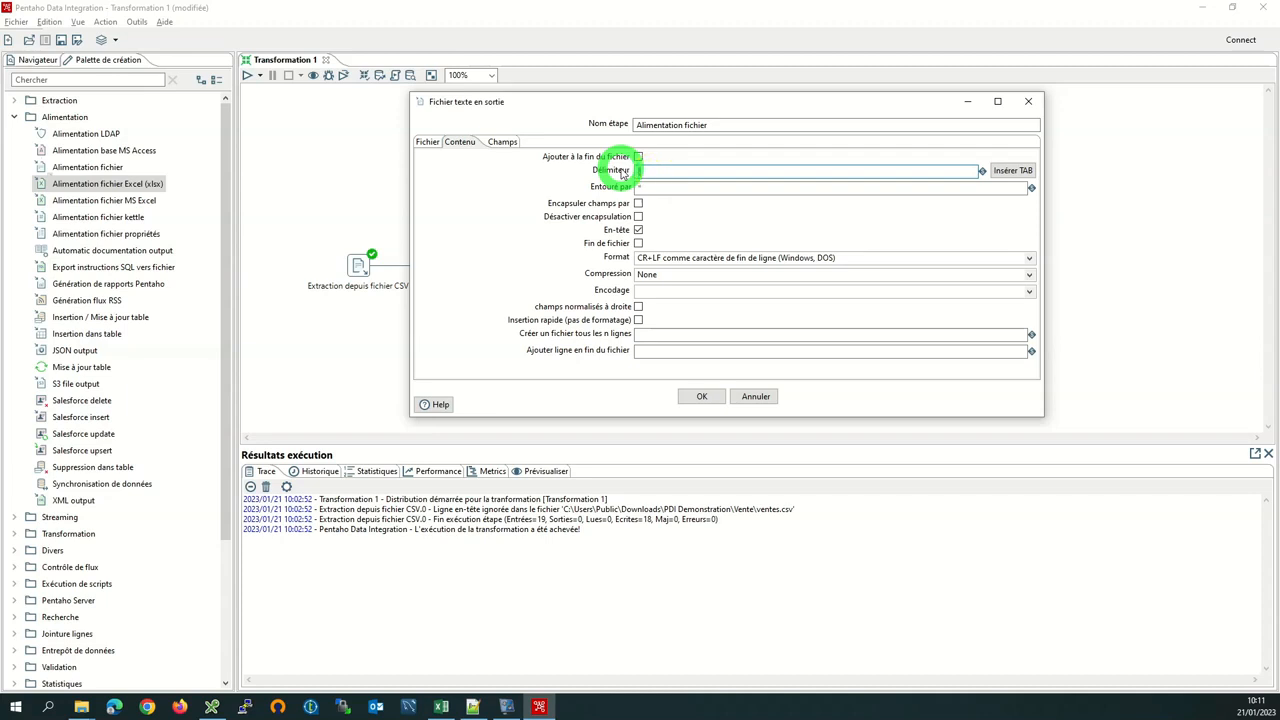
text(,)
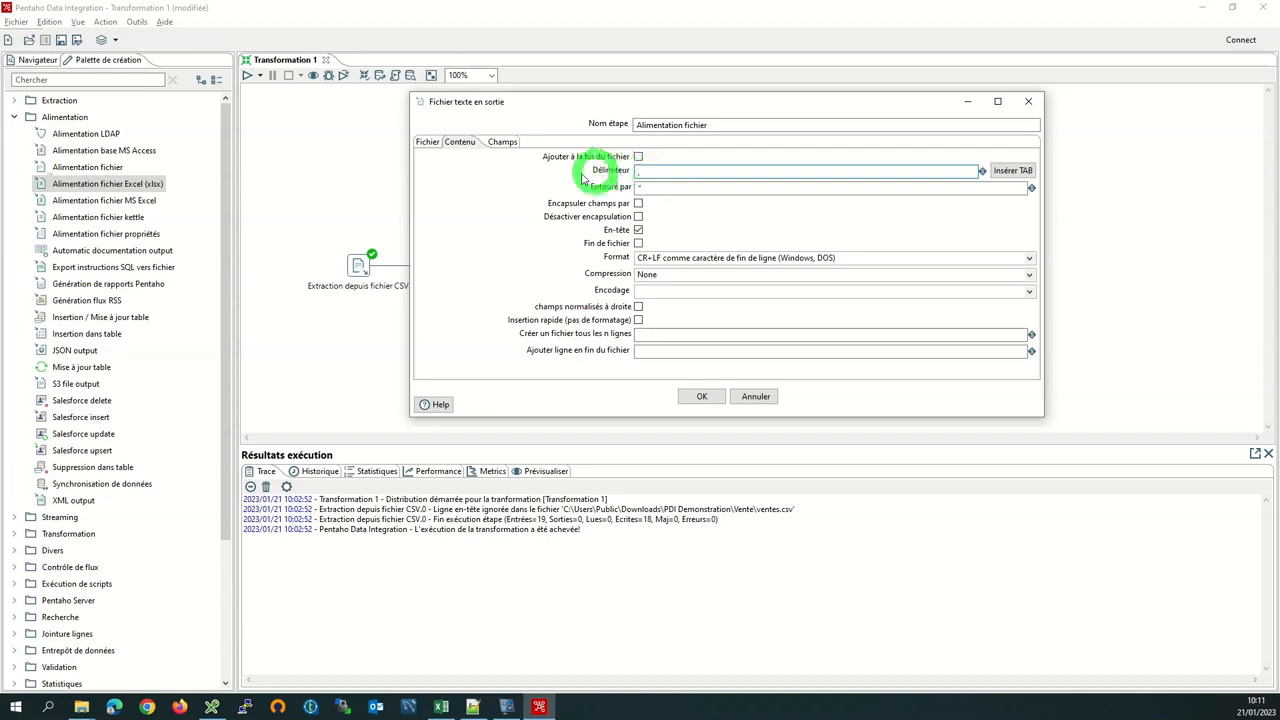
click(505, 143)
click(672, 364)
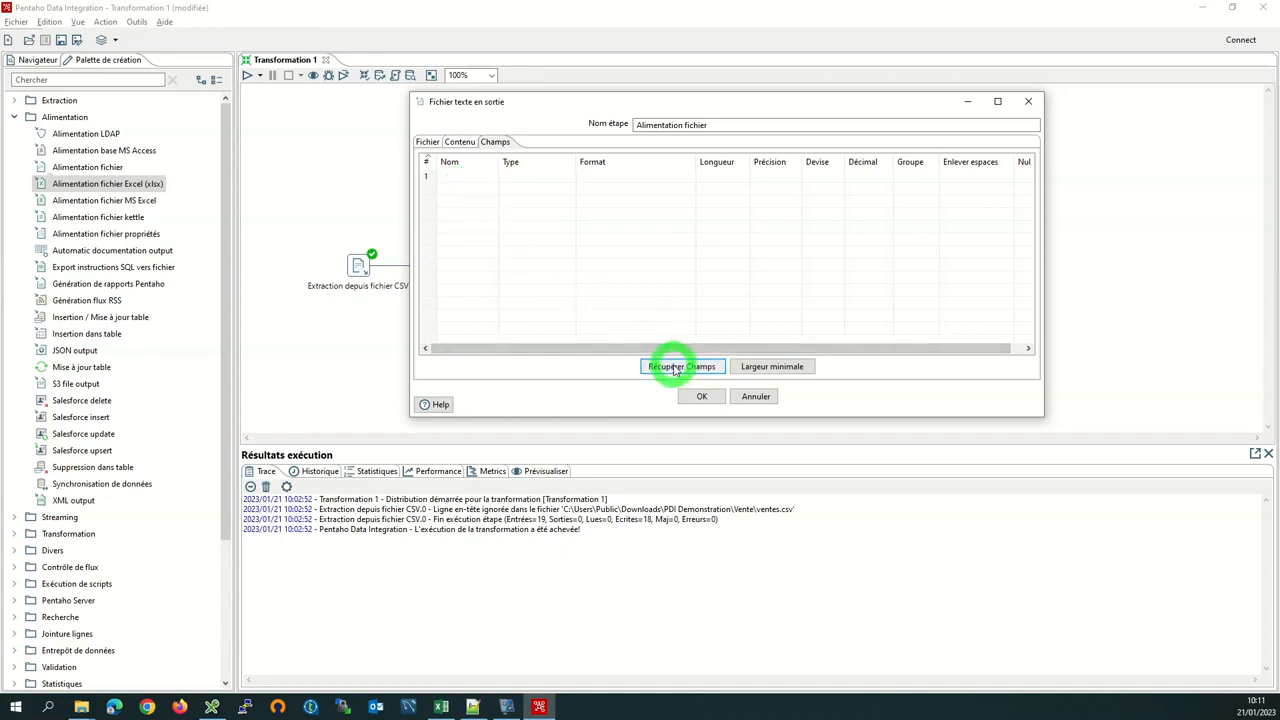
click(675, 368)
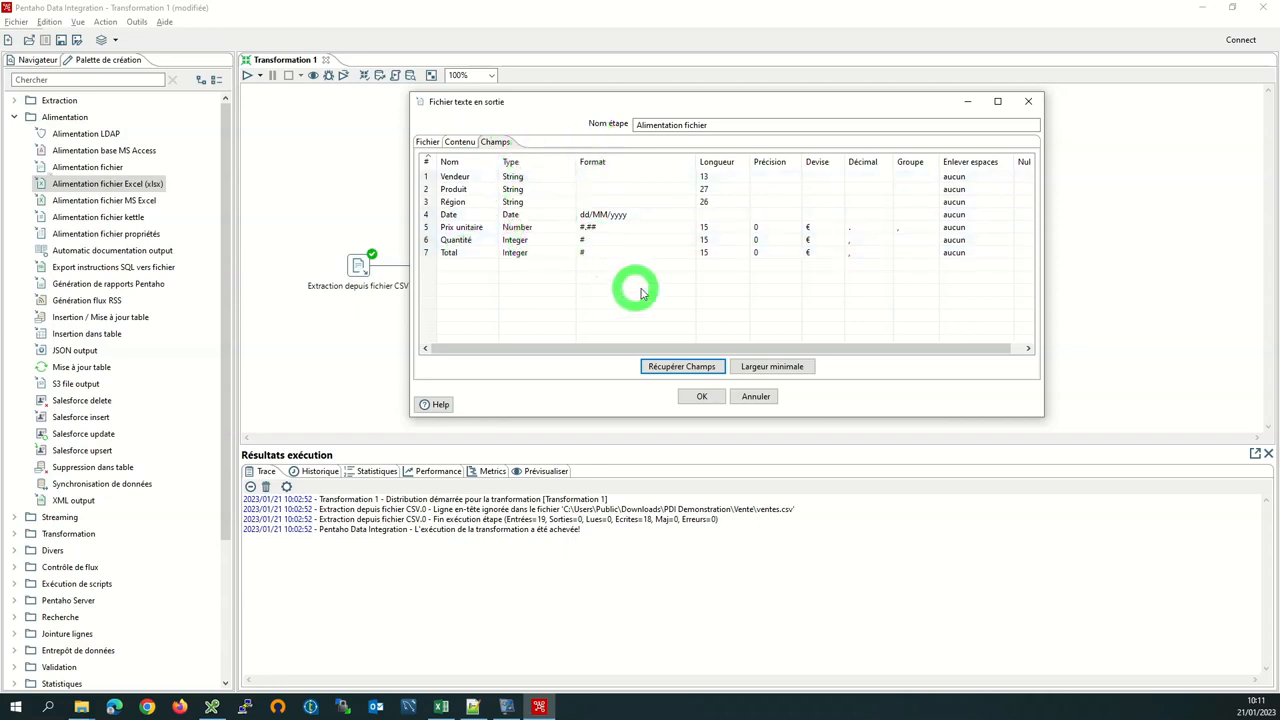
click(701, 396)
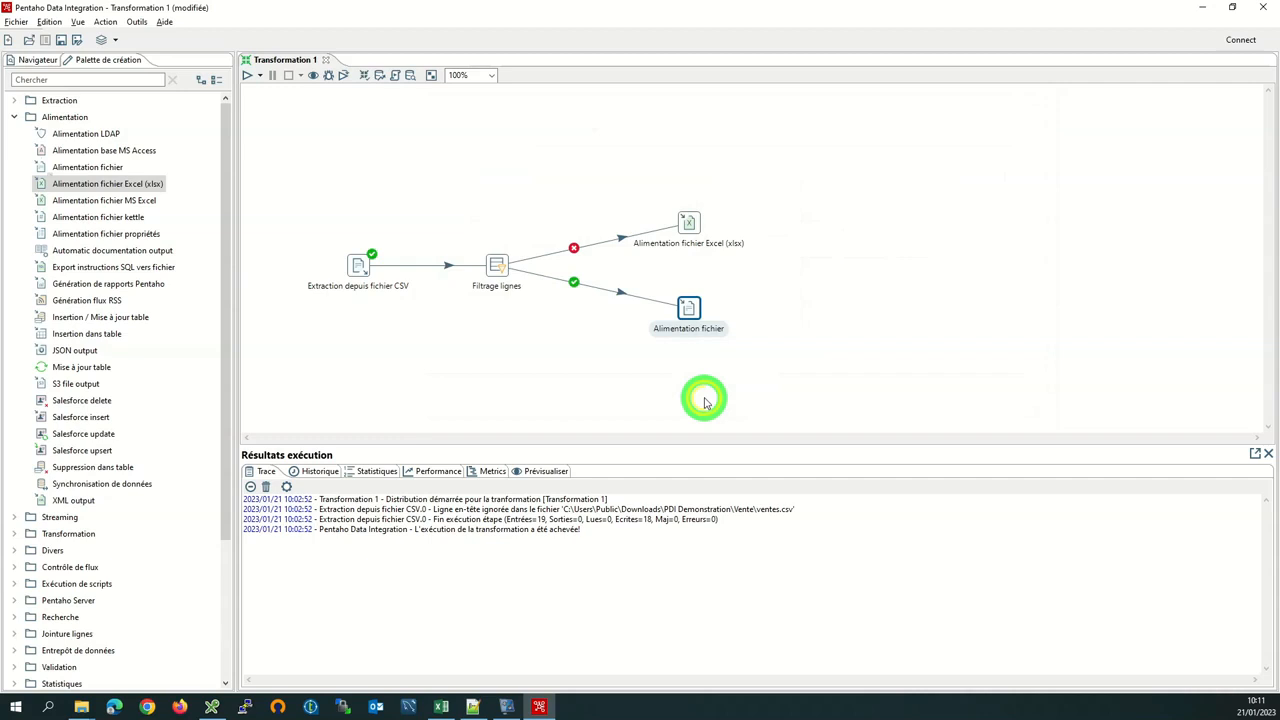
Set the Alimentation fichier Excel (xlsx) step's file name to C:\Users\Public\Downloads\PDI Demonstration\fichier_vente_incomplet
double_click(688, 221)
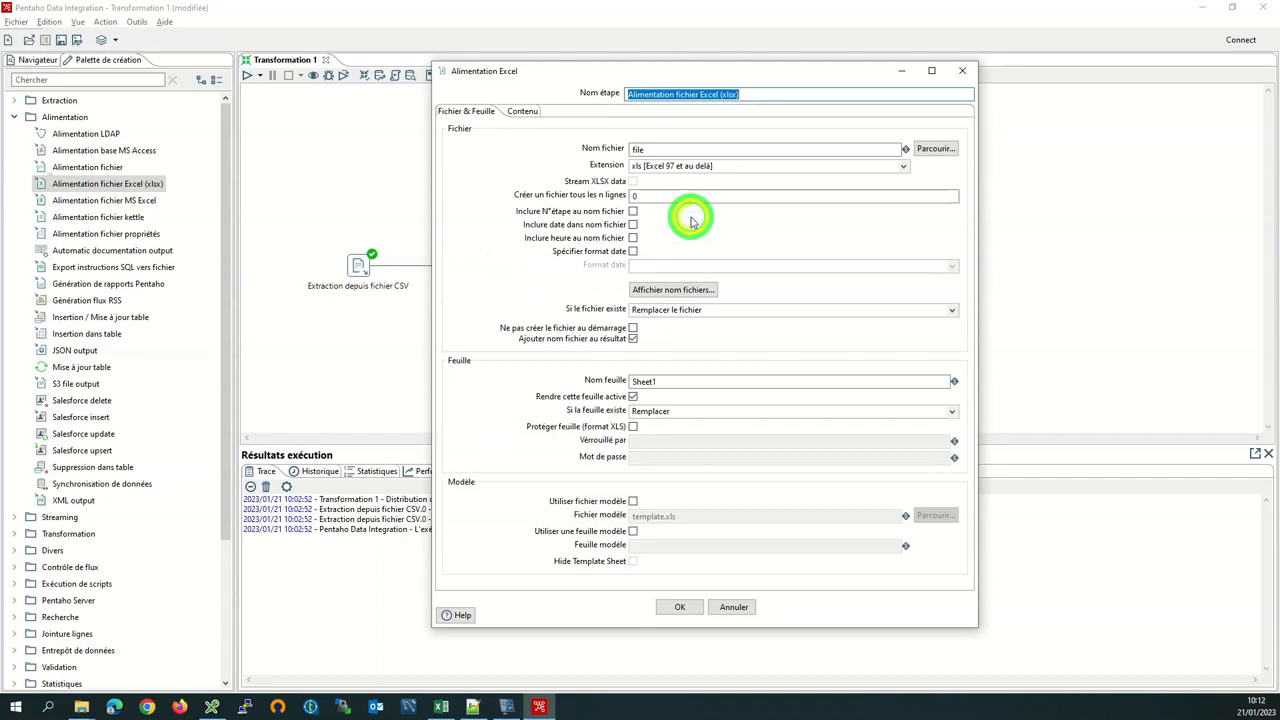
click(557, 175)
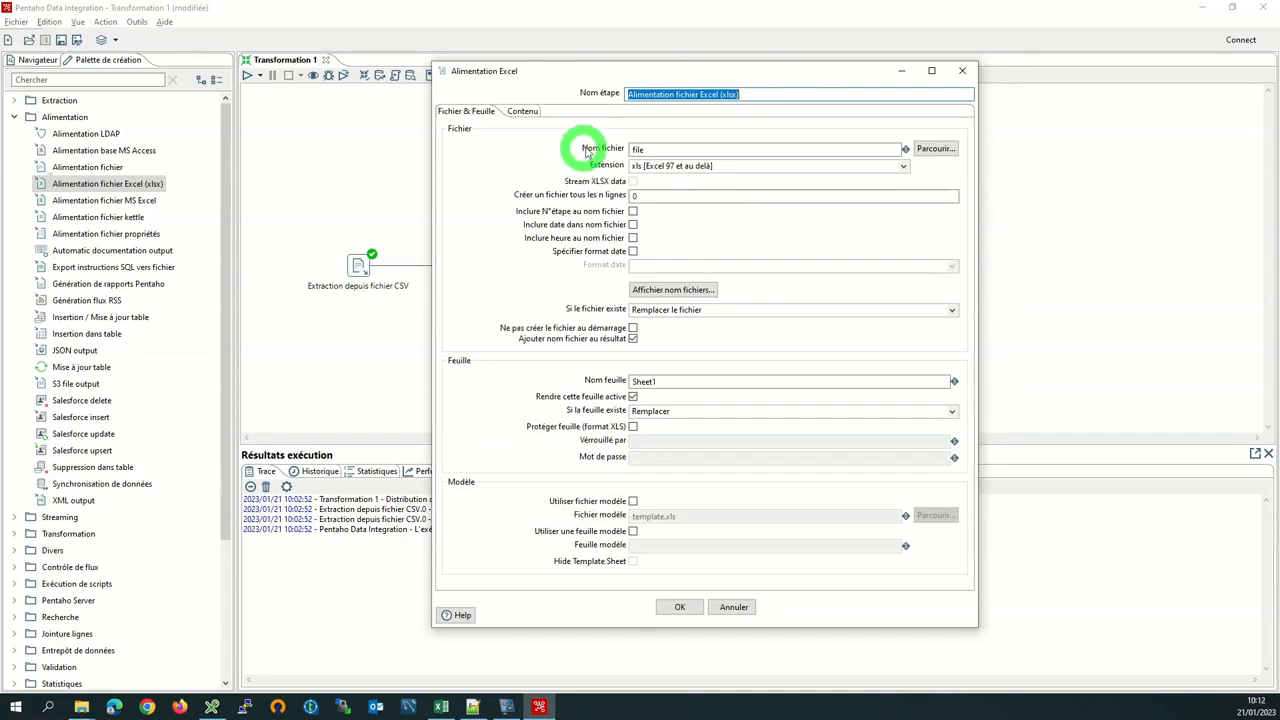
key(alt+Tab)
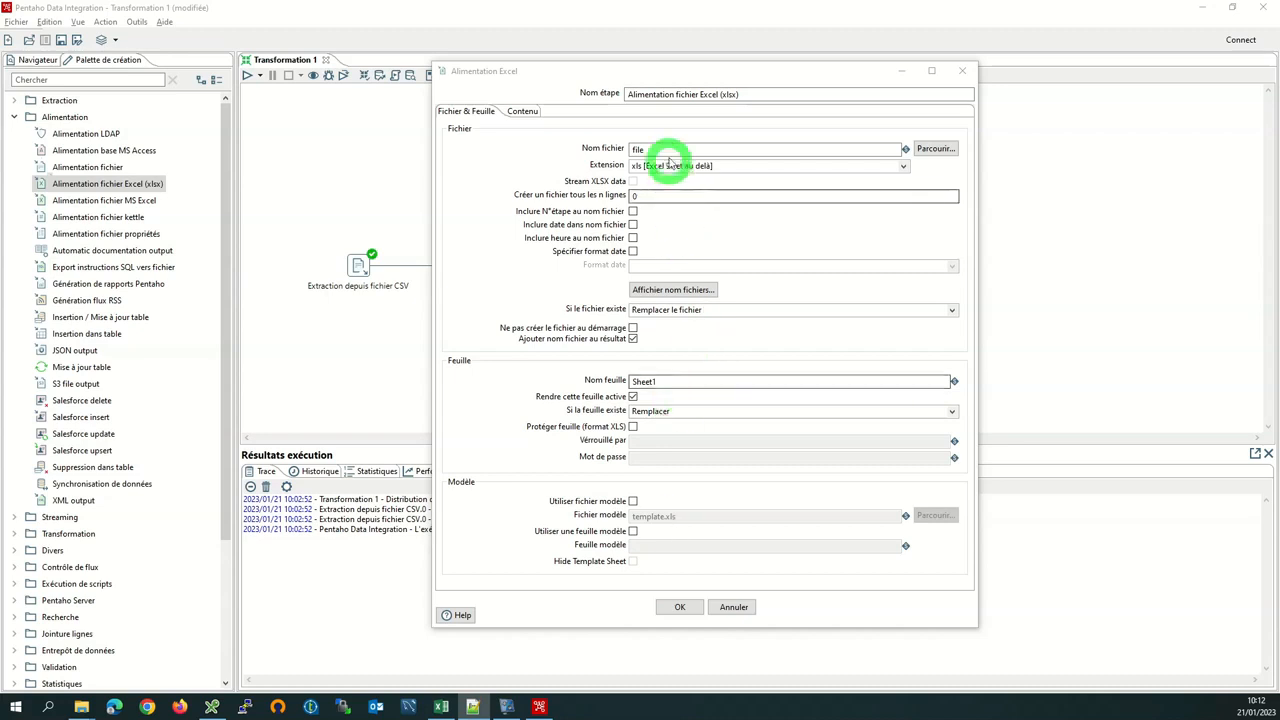
double_click(665, 149)
text(C:\Users\Public\Downloads\PDI Demonstration\)
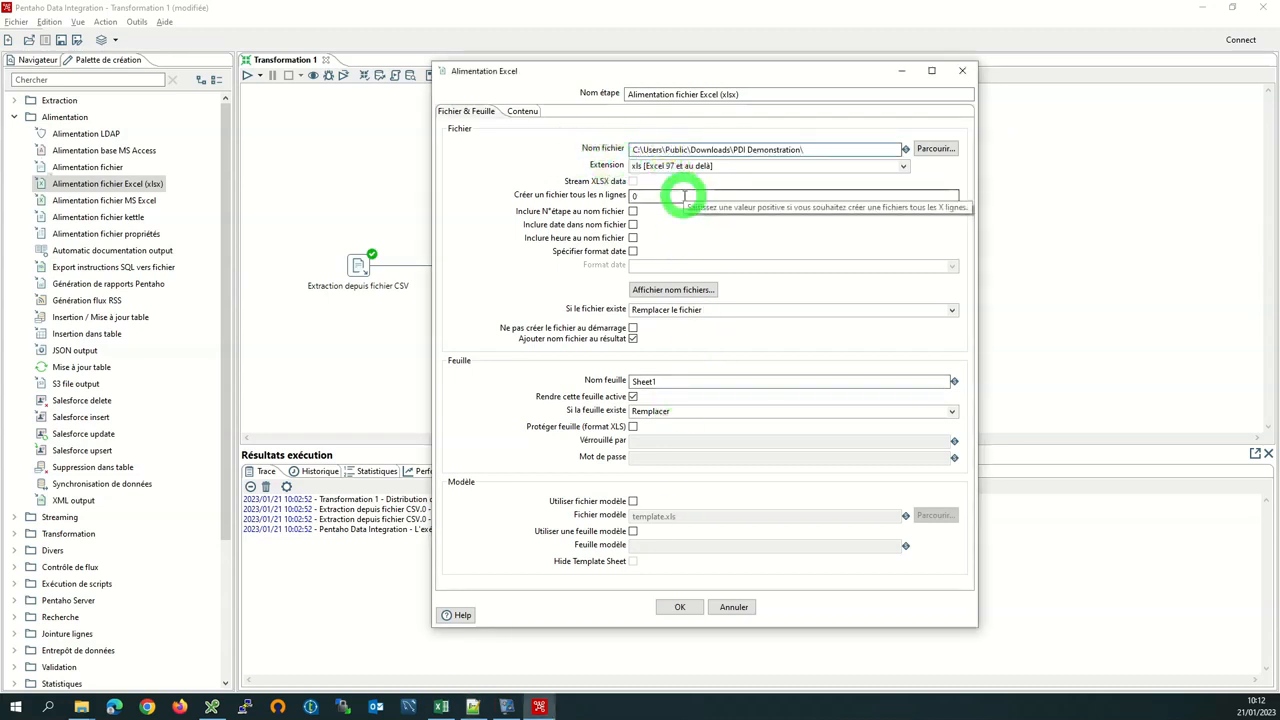
text(fichier_vente_incomplet)
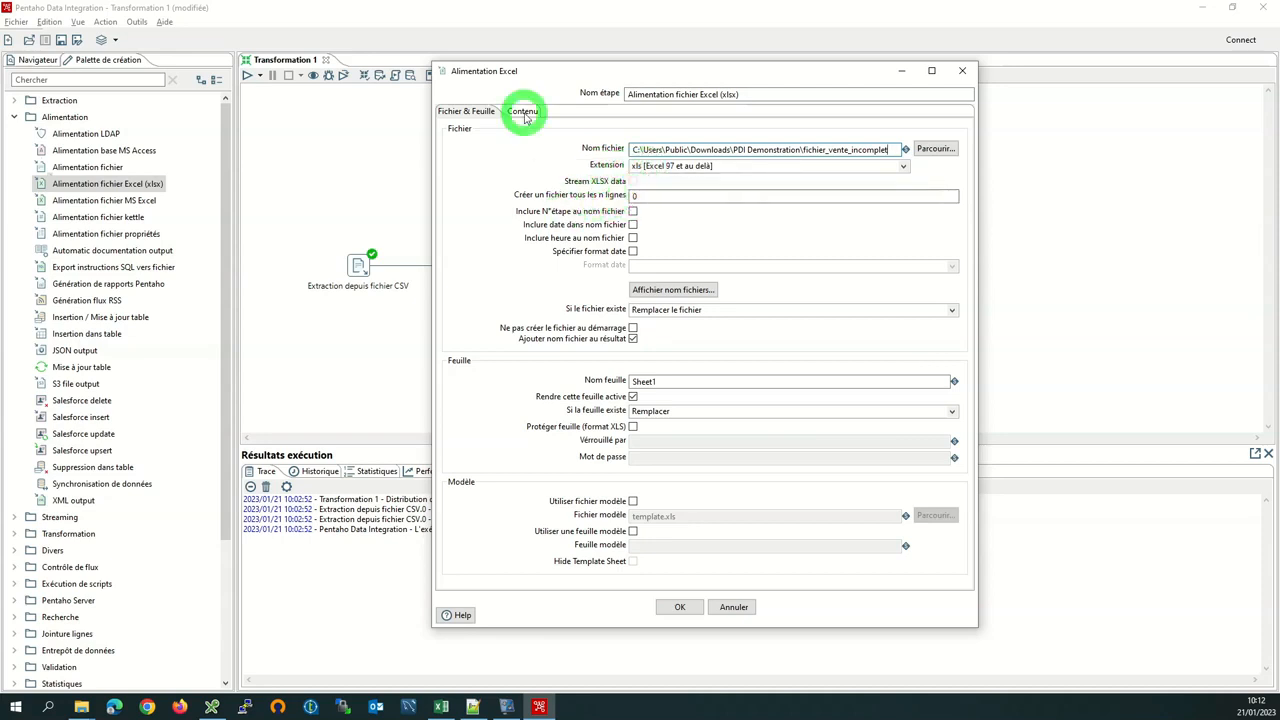
Retrieve the fields for the Excel output, set the Prix unitaire format to 00.00, and confirm the step settings
click(524, 114)
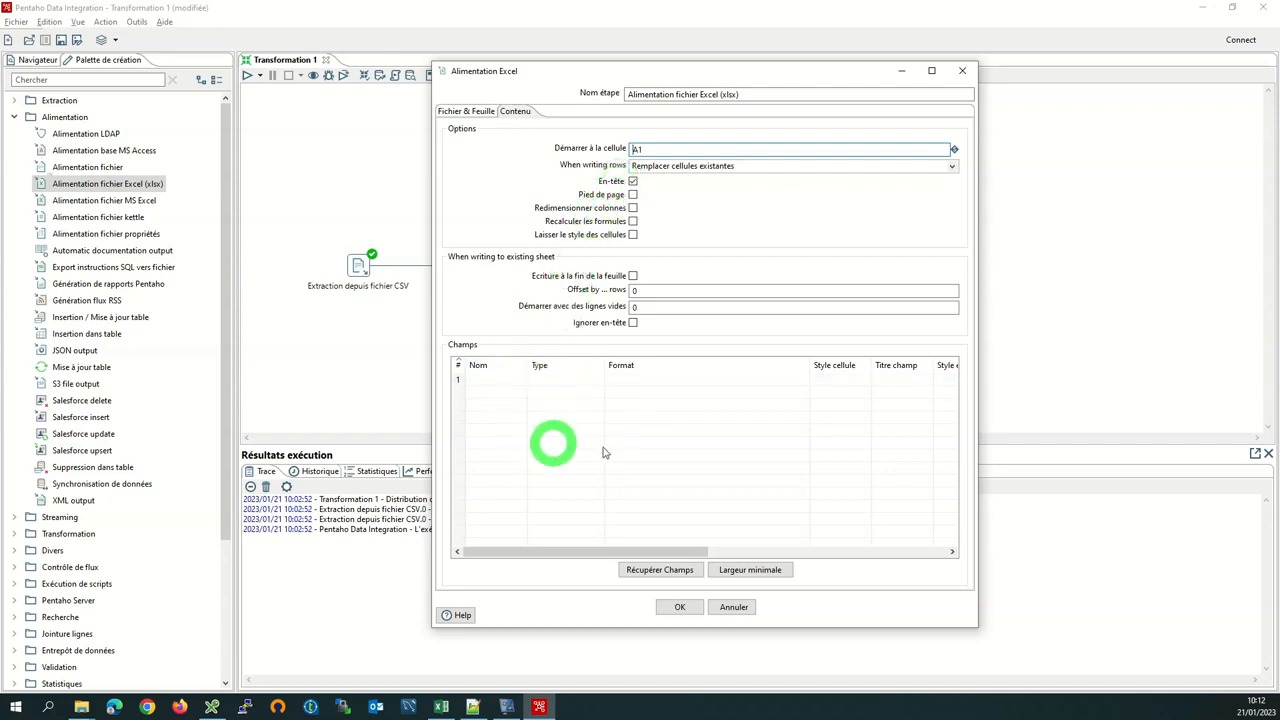
click(650, 573)
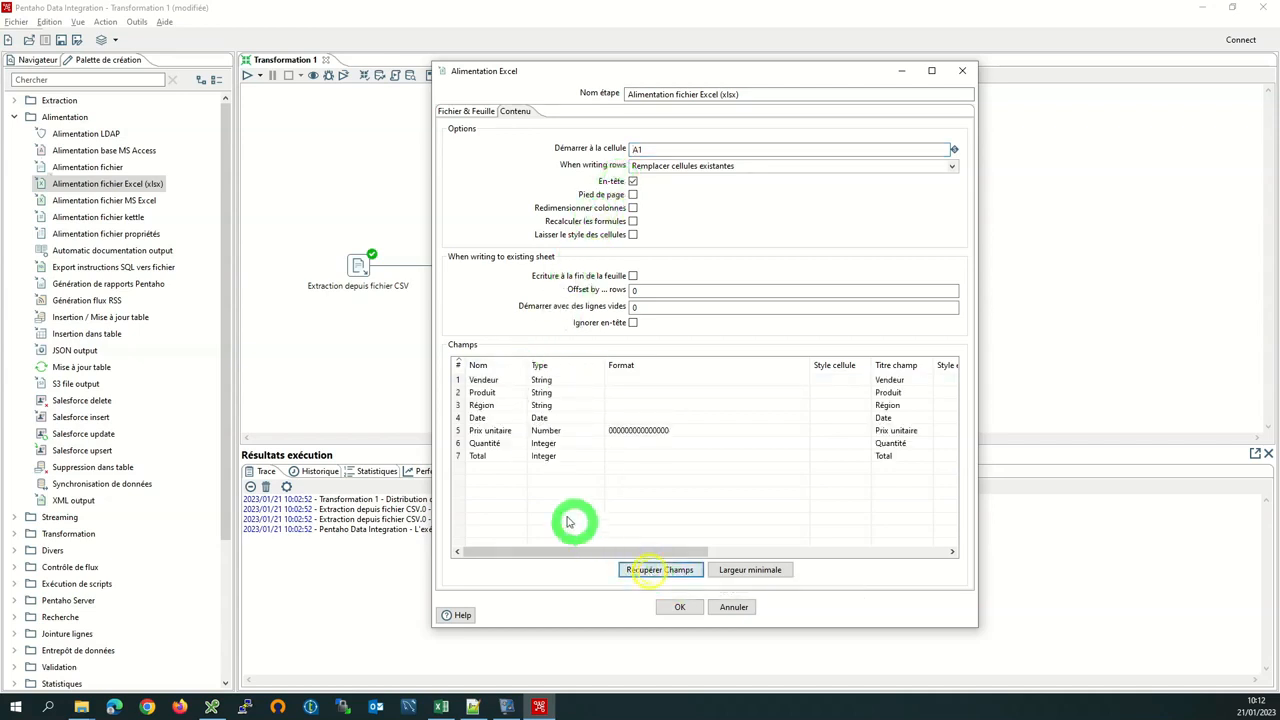
click(627, 430)
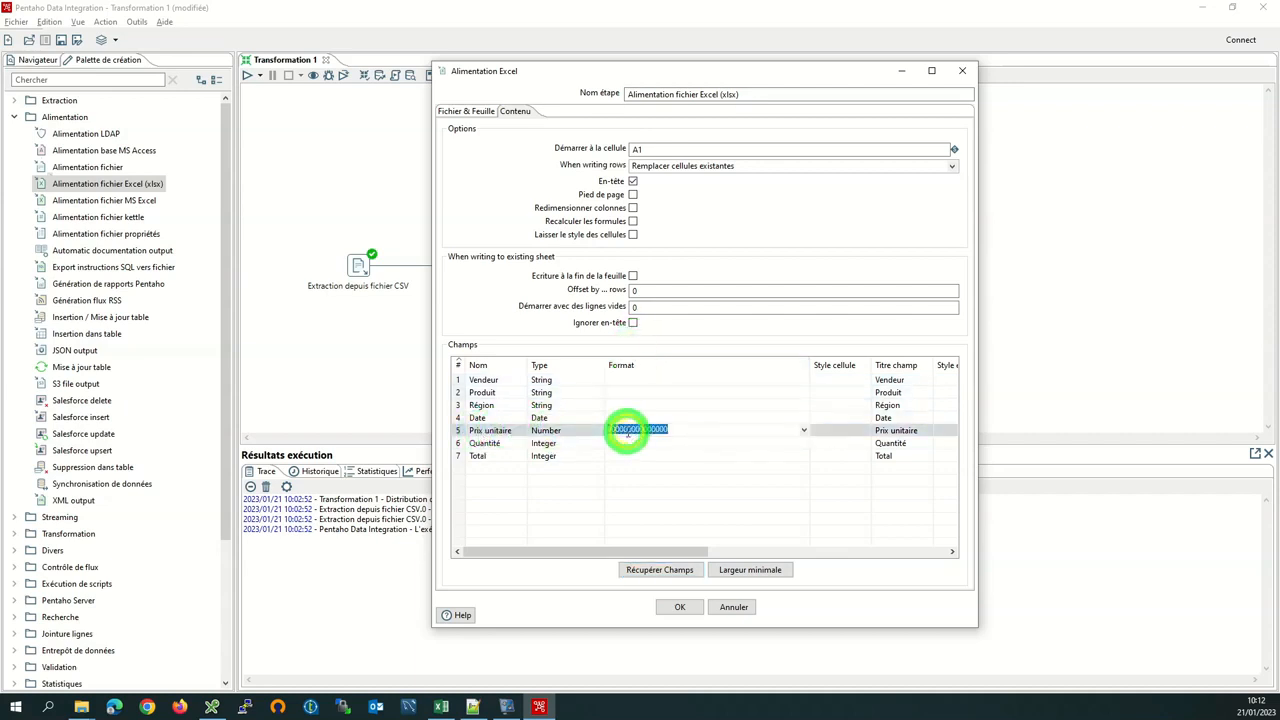
text(00.)
click(627, 428)
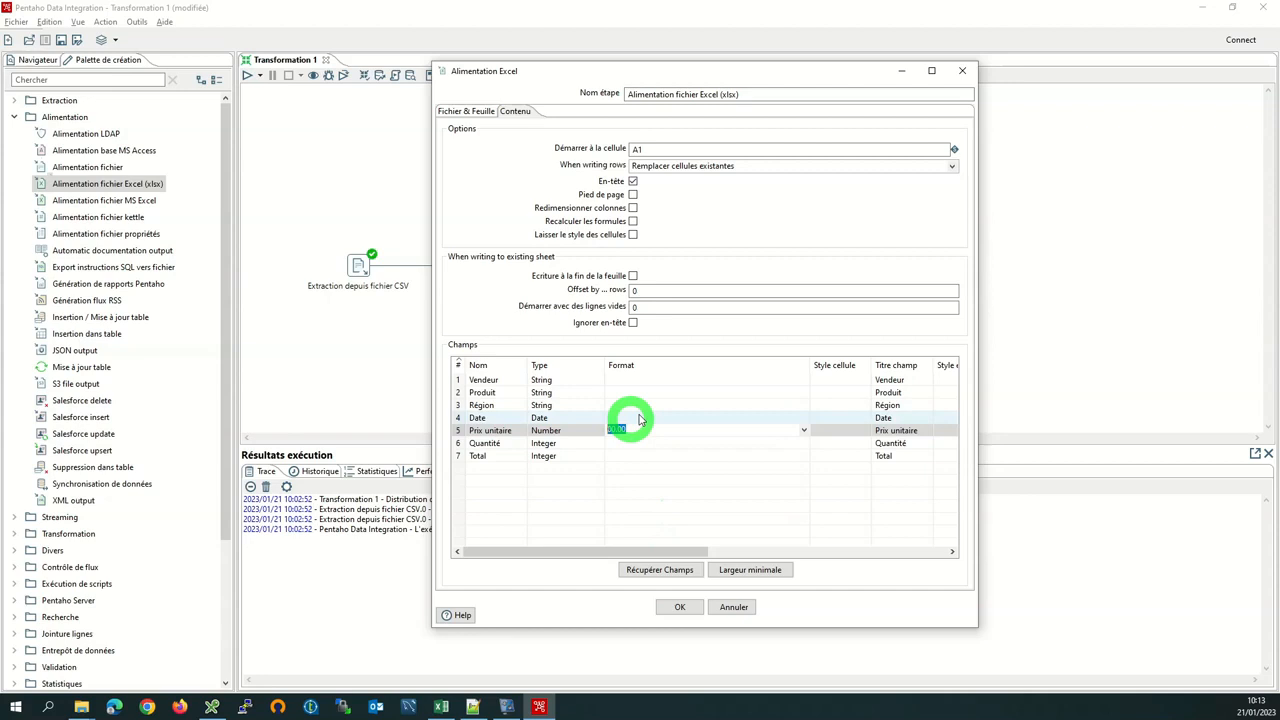
click(677, 608)
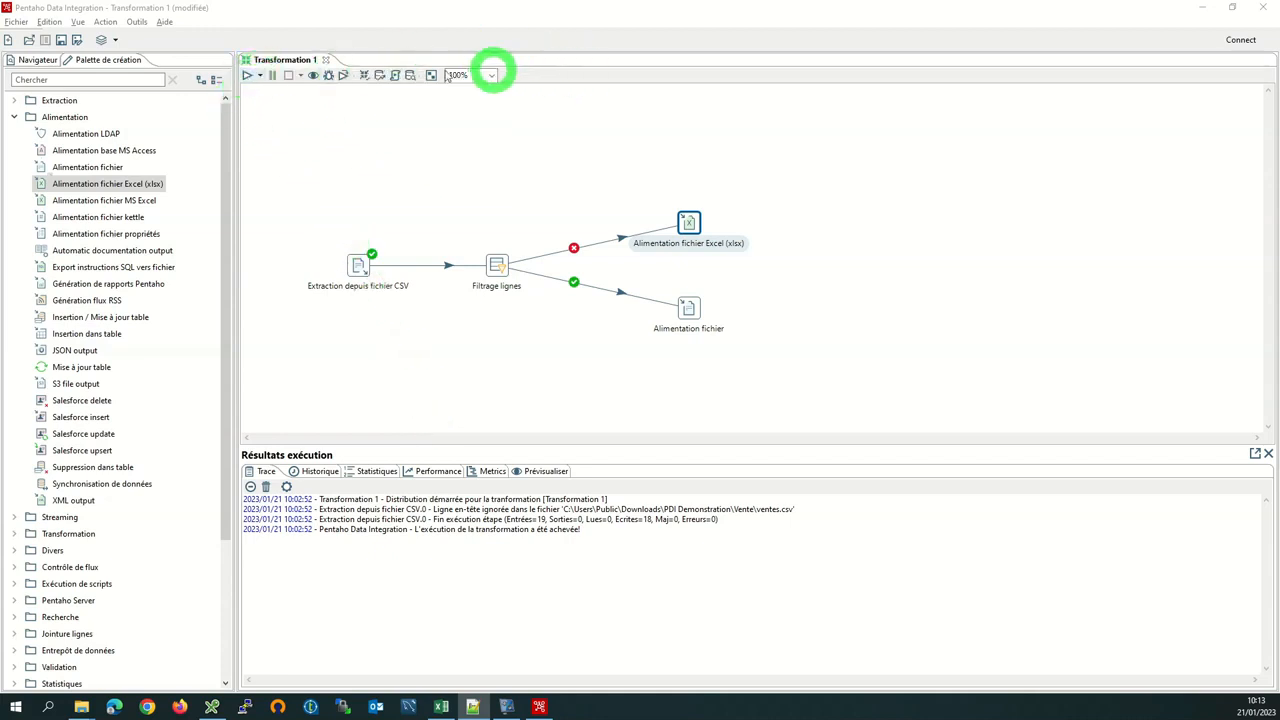
Run the transformation with the Pentaho local configuration, saving it as demo_transformation in the PDI Demonstration folder, and check the execution trace
click(249, 78)
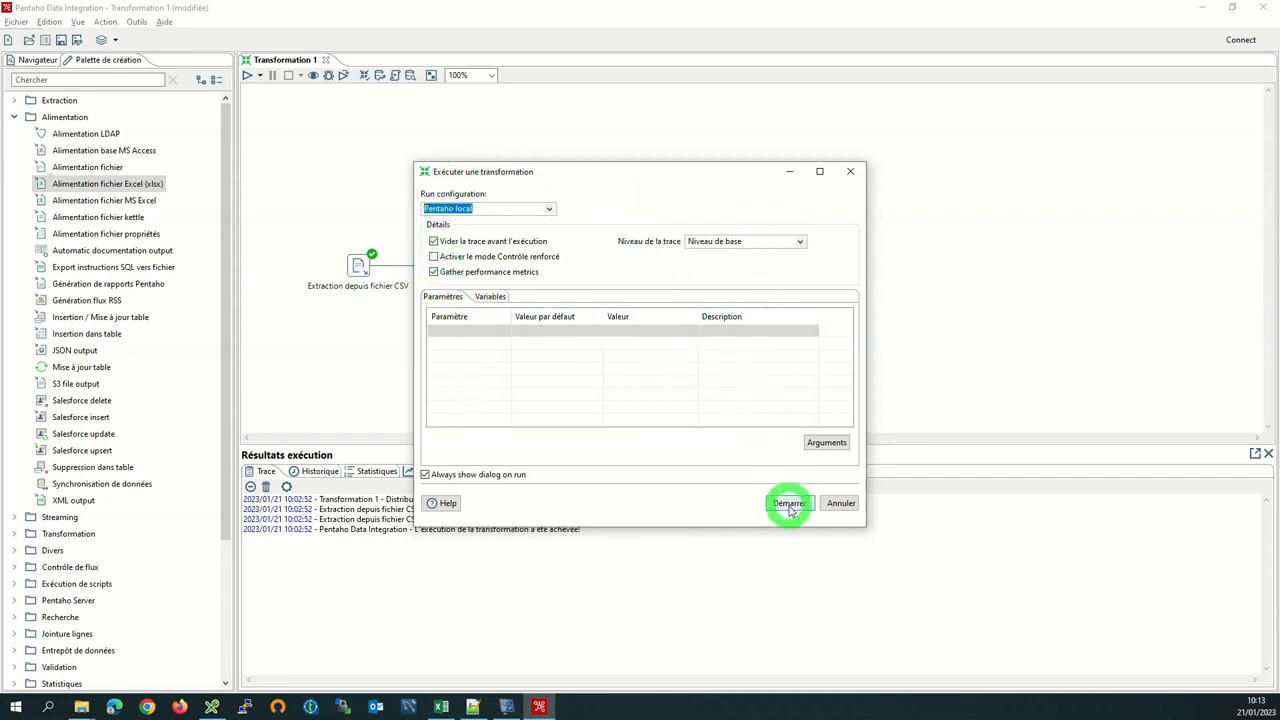
click(789, 505)
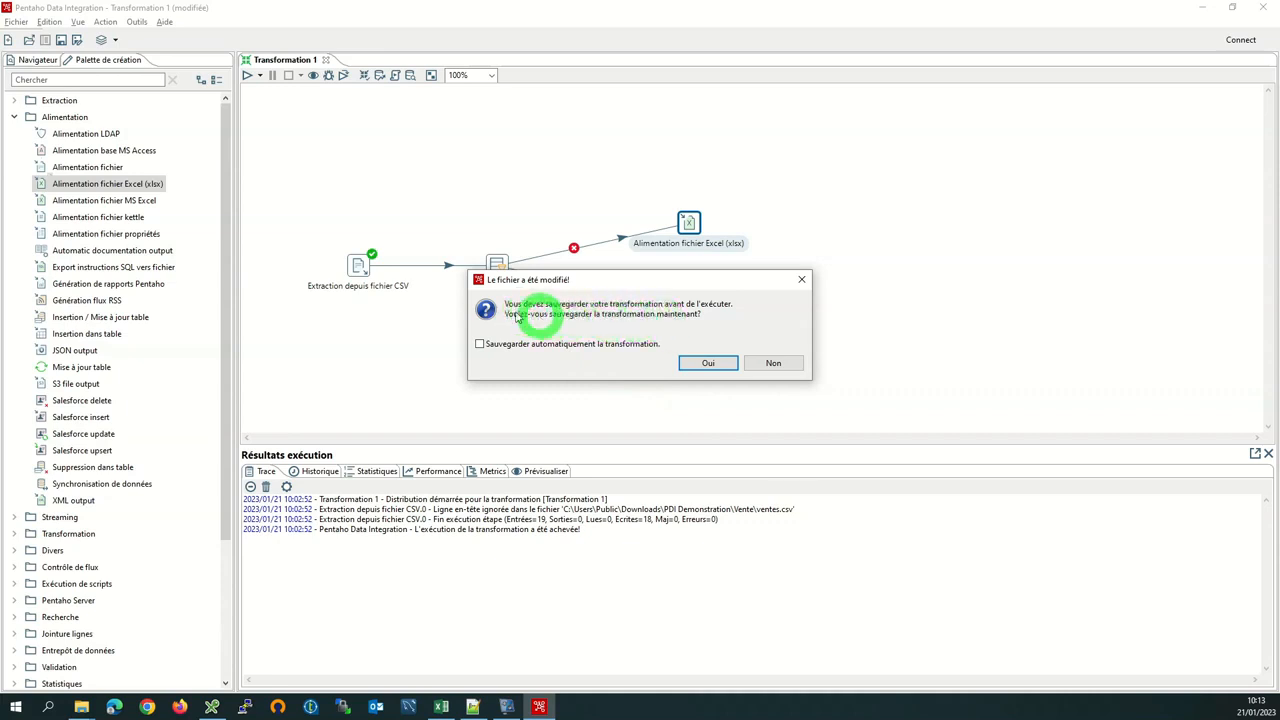
click(708, 363)
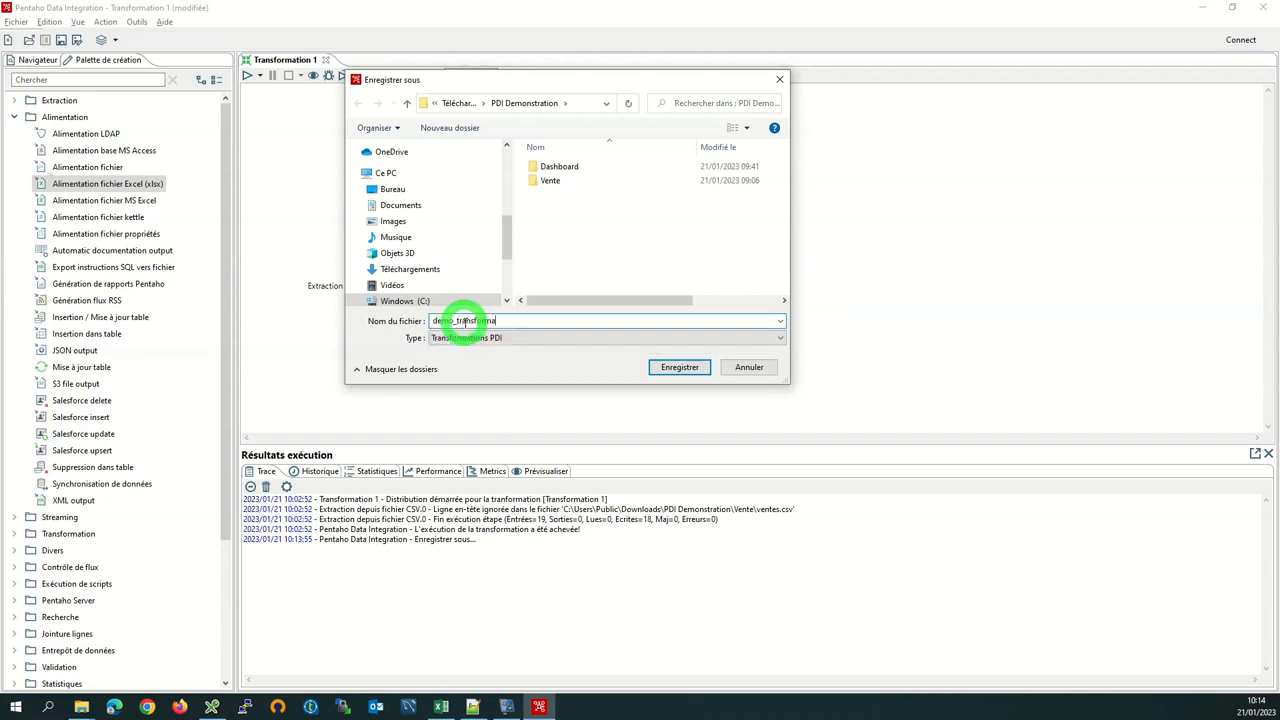
key(Return)
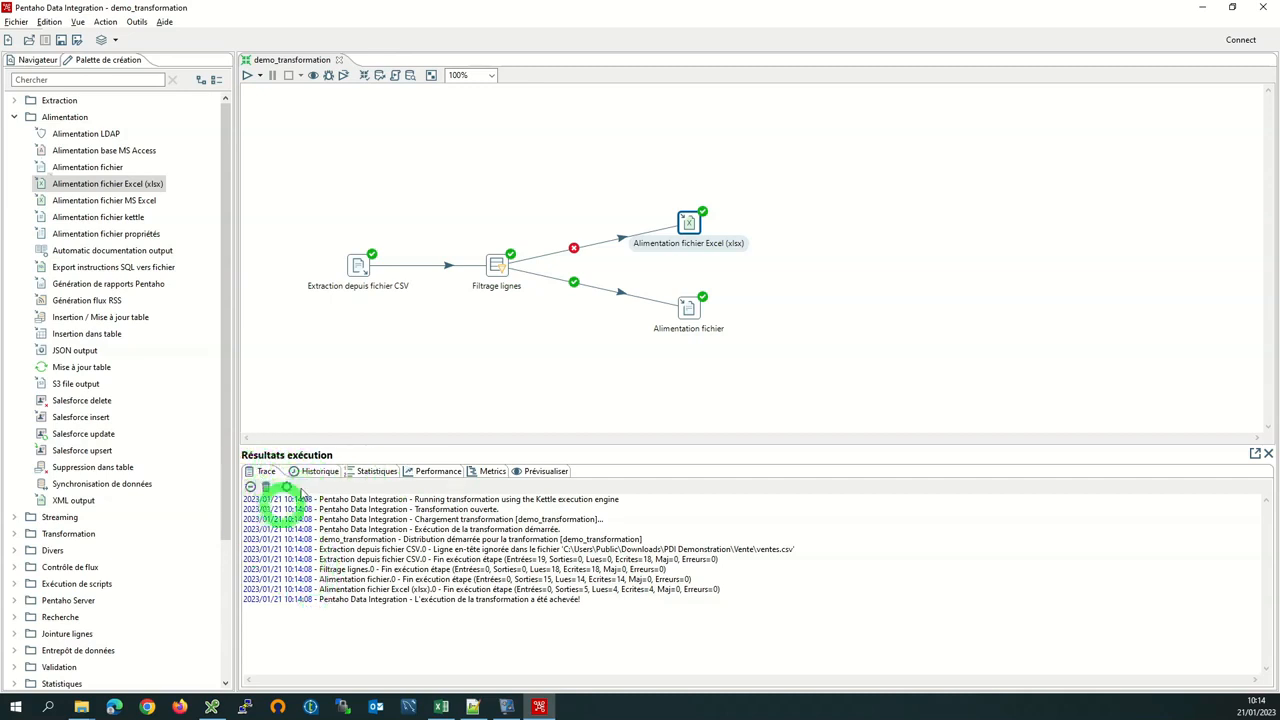
drag(332, 499, 496, 499)
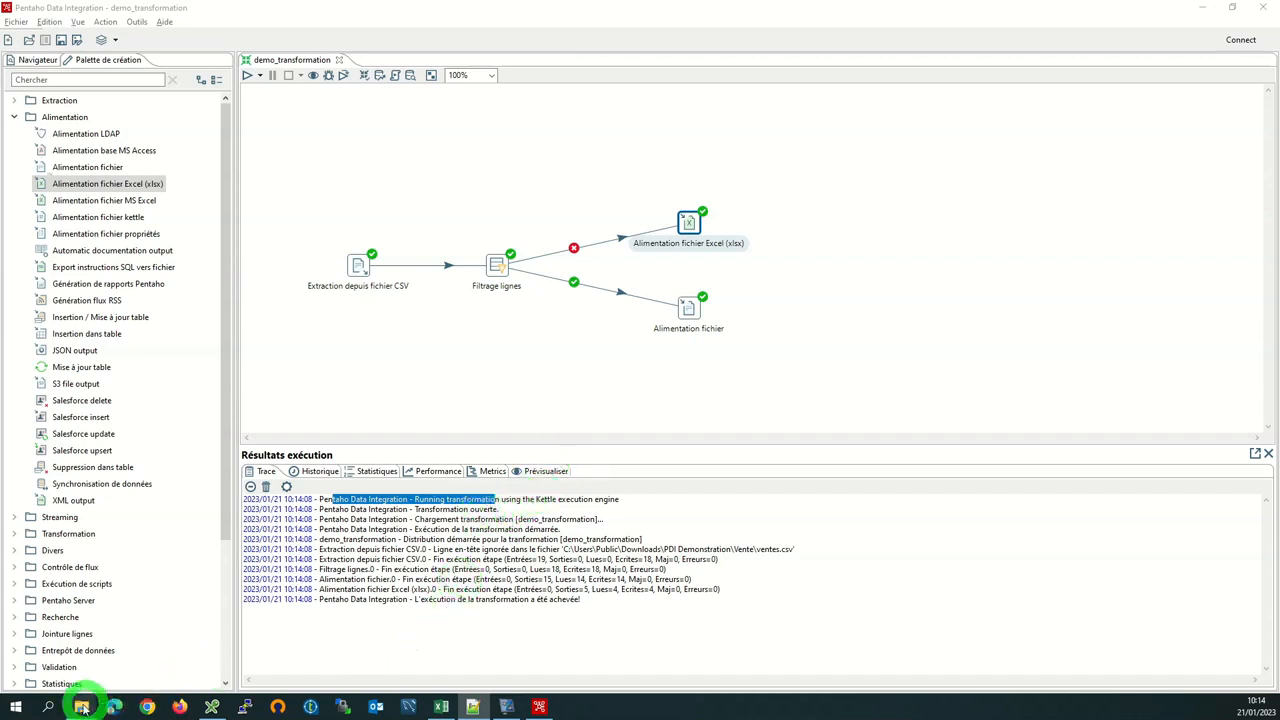
Switch to File Explorer and check the PDI Demonstration folder and its Dashboard subfolder for the generated output files
mouse_move(82, 707)
click(316, 635)
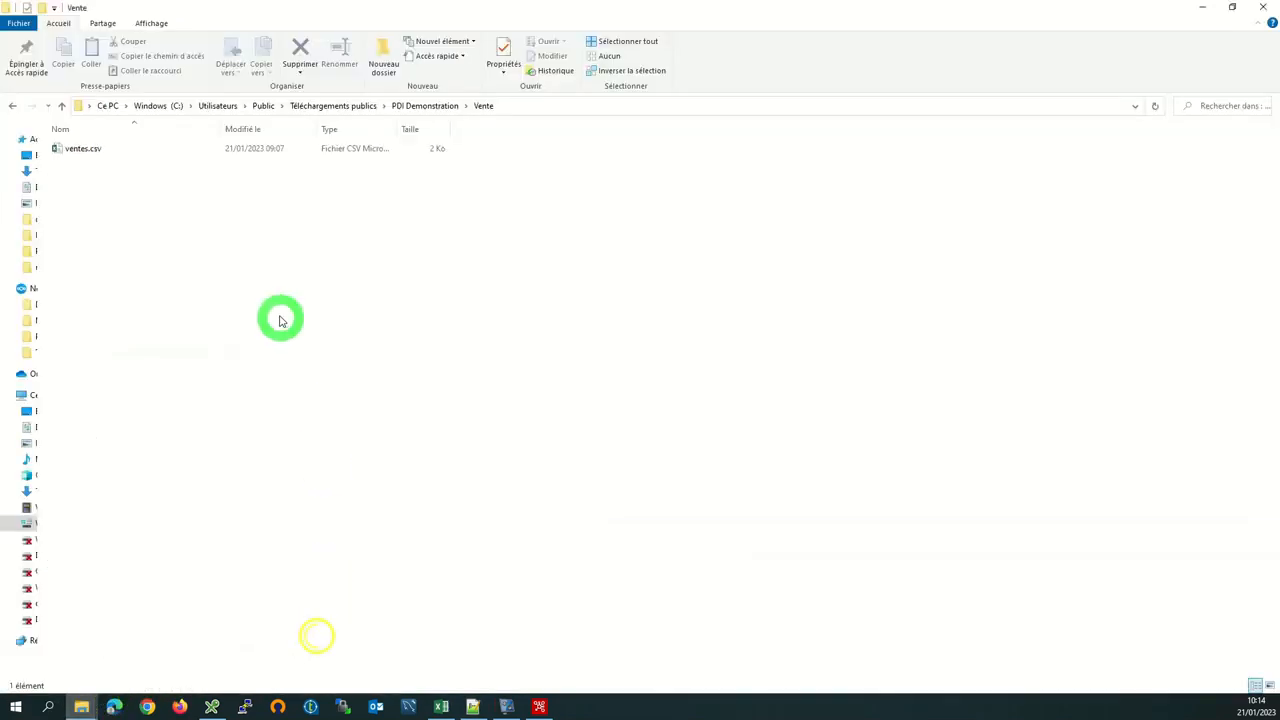
key(alt+Up)
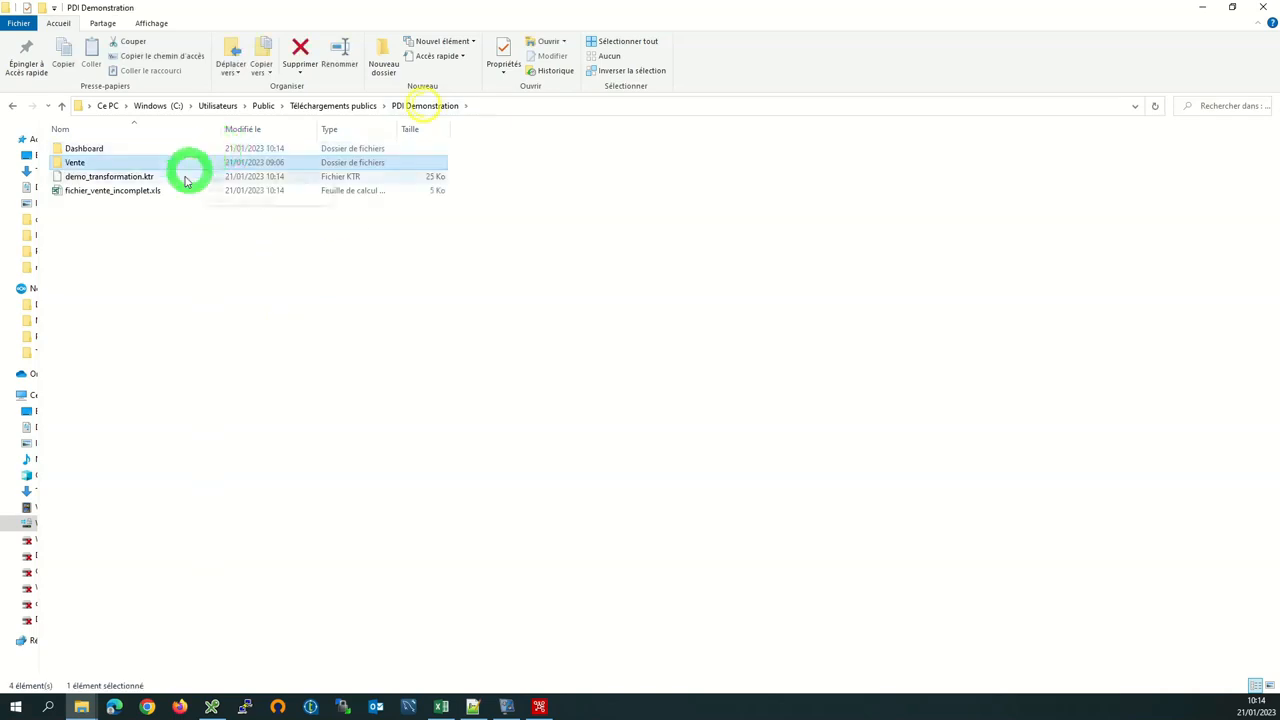
click(102, 194)
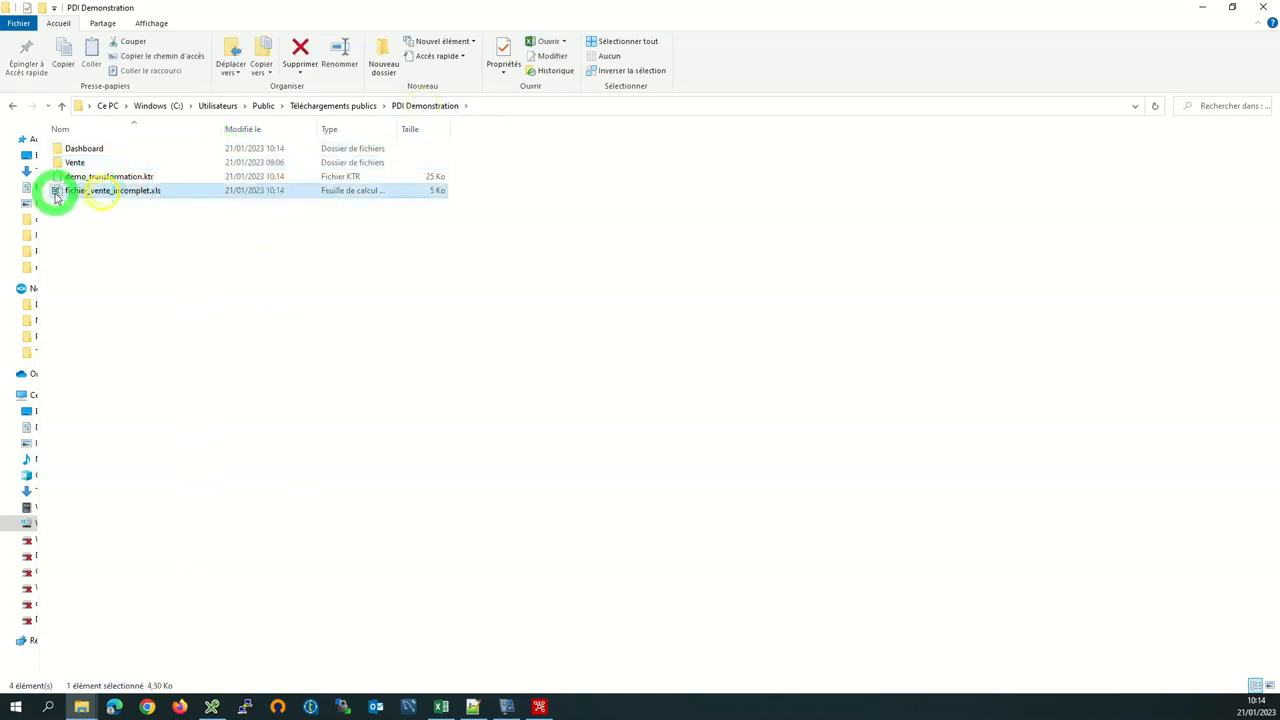
double_click(92, 155)
click(89, 155)
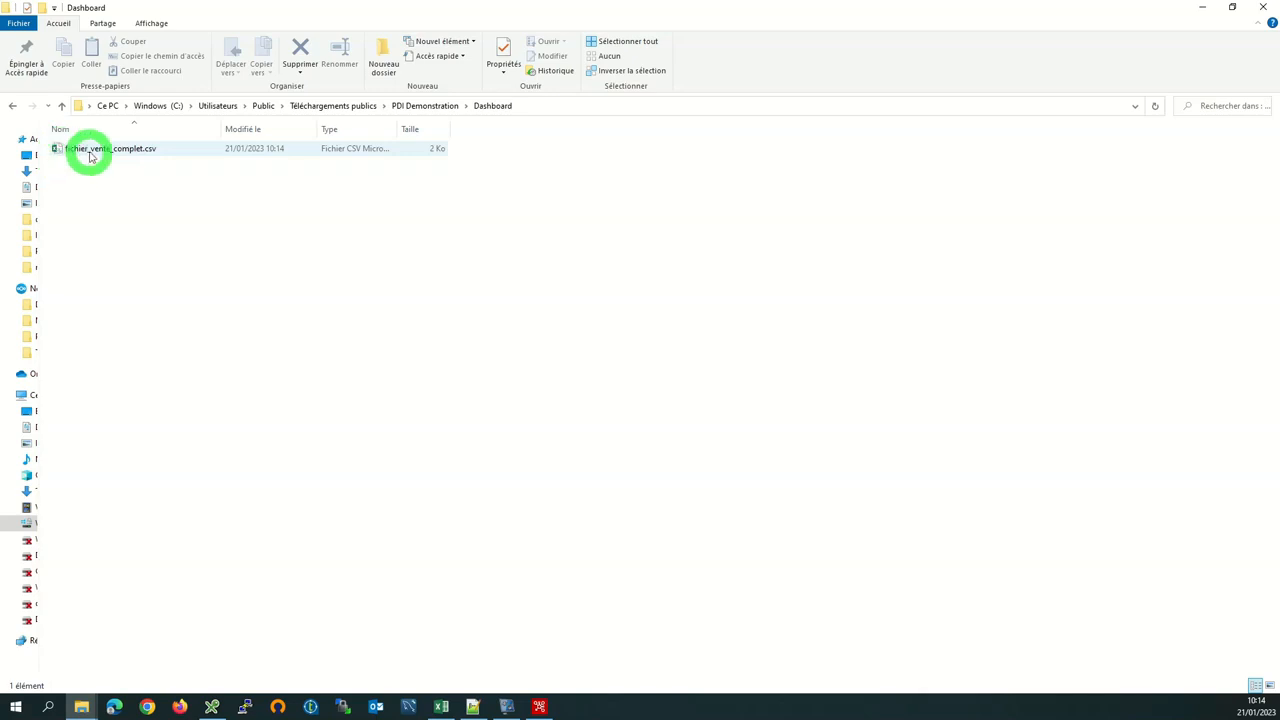
click(418, 106)
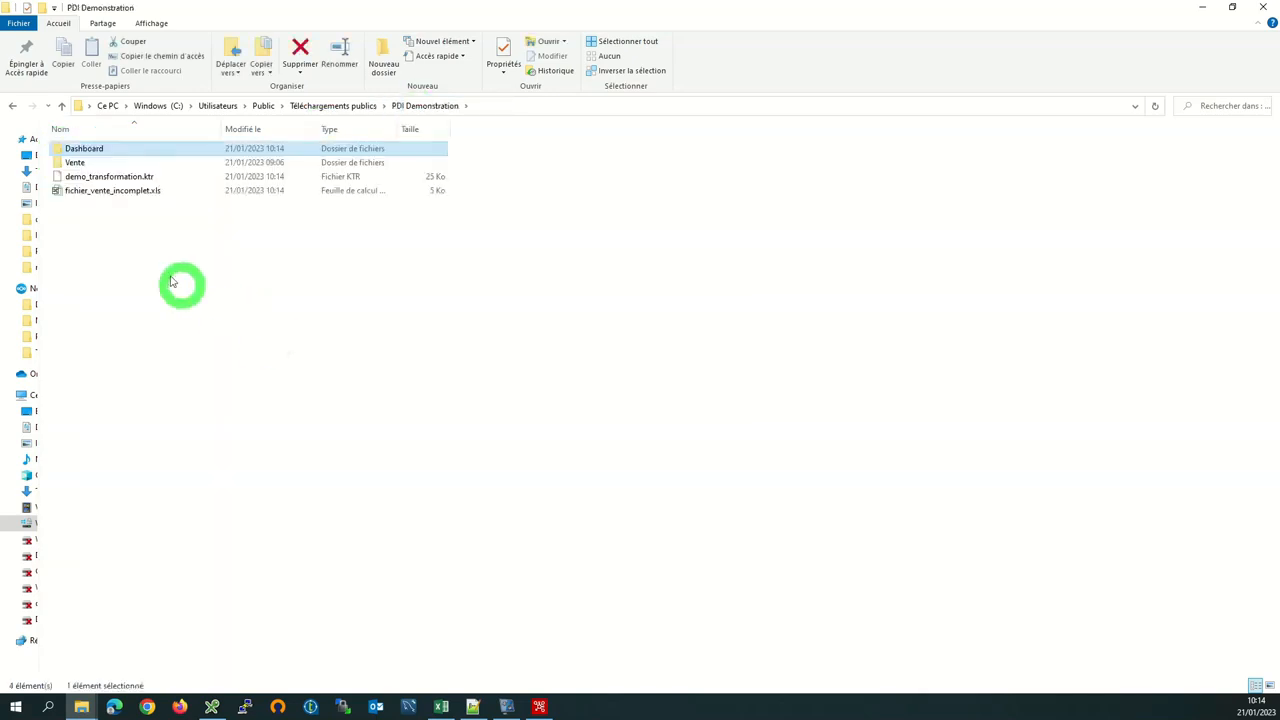
Open fichier_vente_incomplet.xls in Excel and fit the widths of columns A to G to their contents
double_click(100, 190)
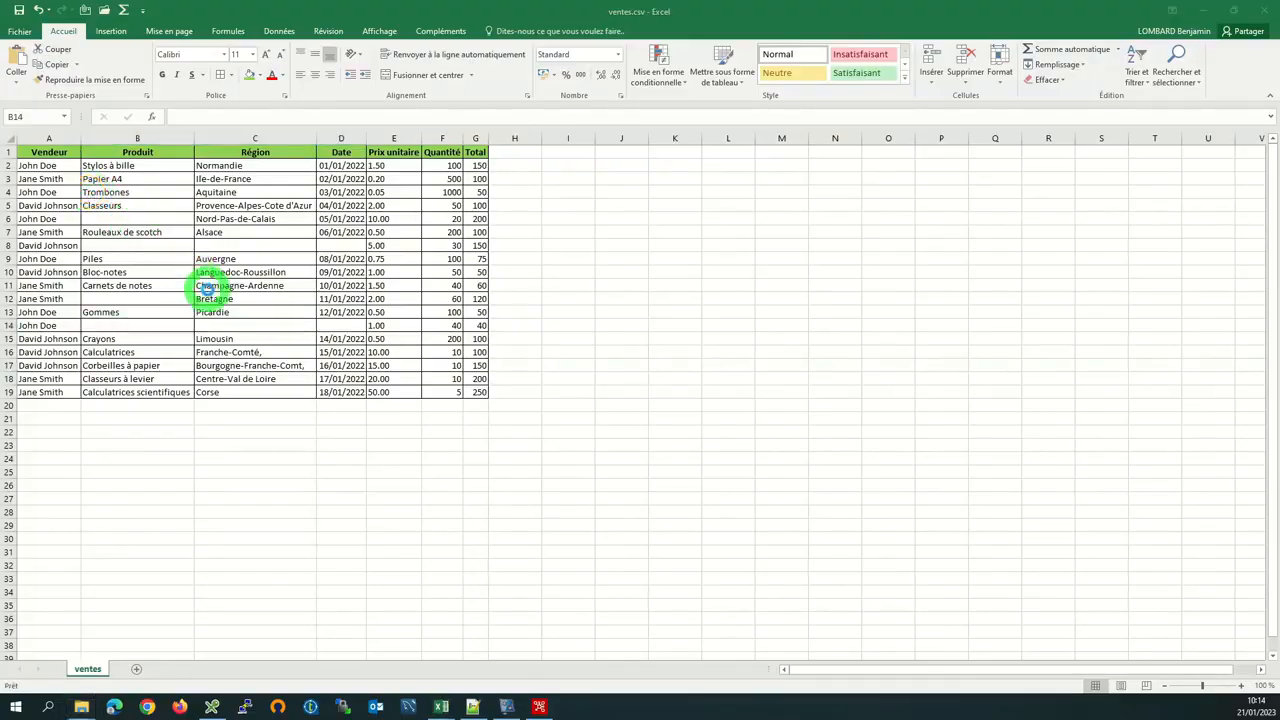
drag(35, 135, 294, 137)
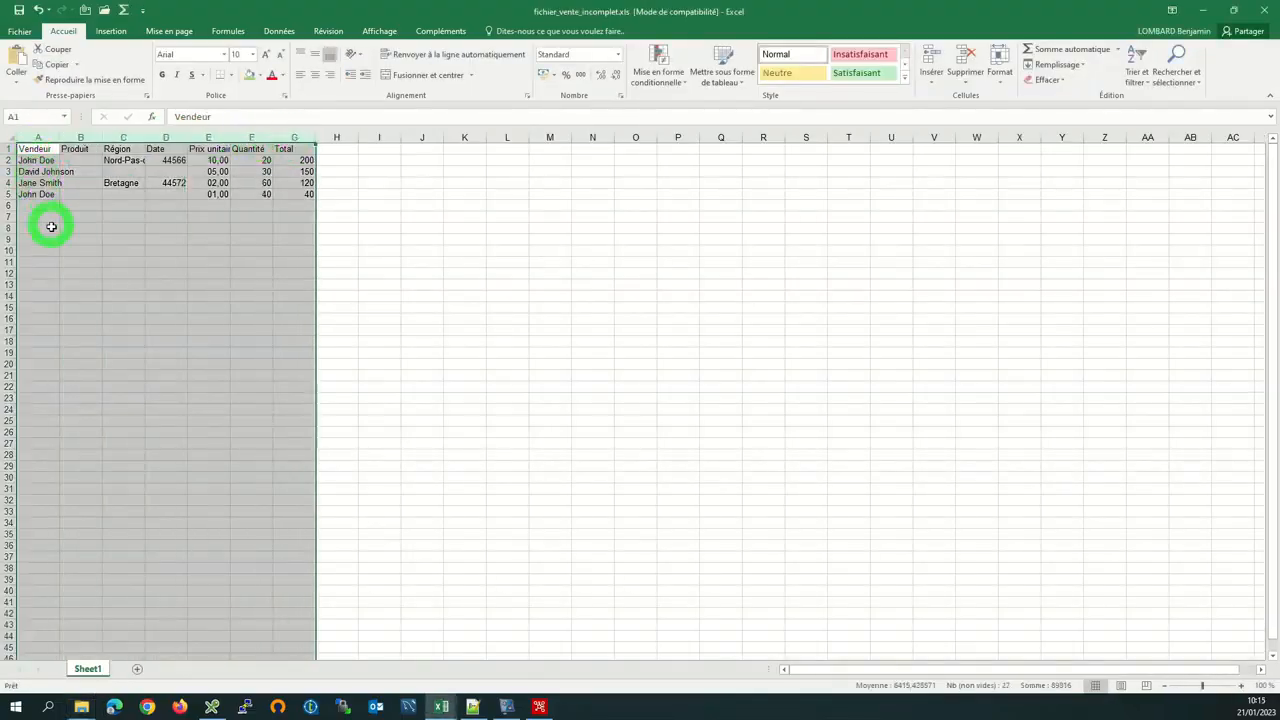
double_click(145, 137)
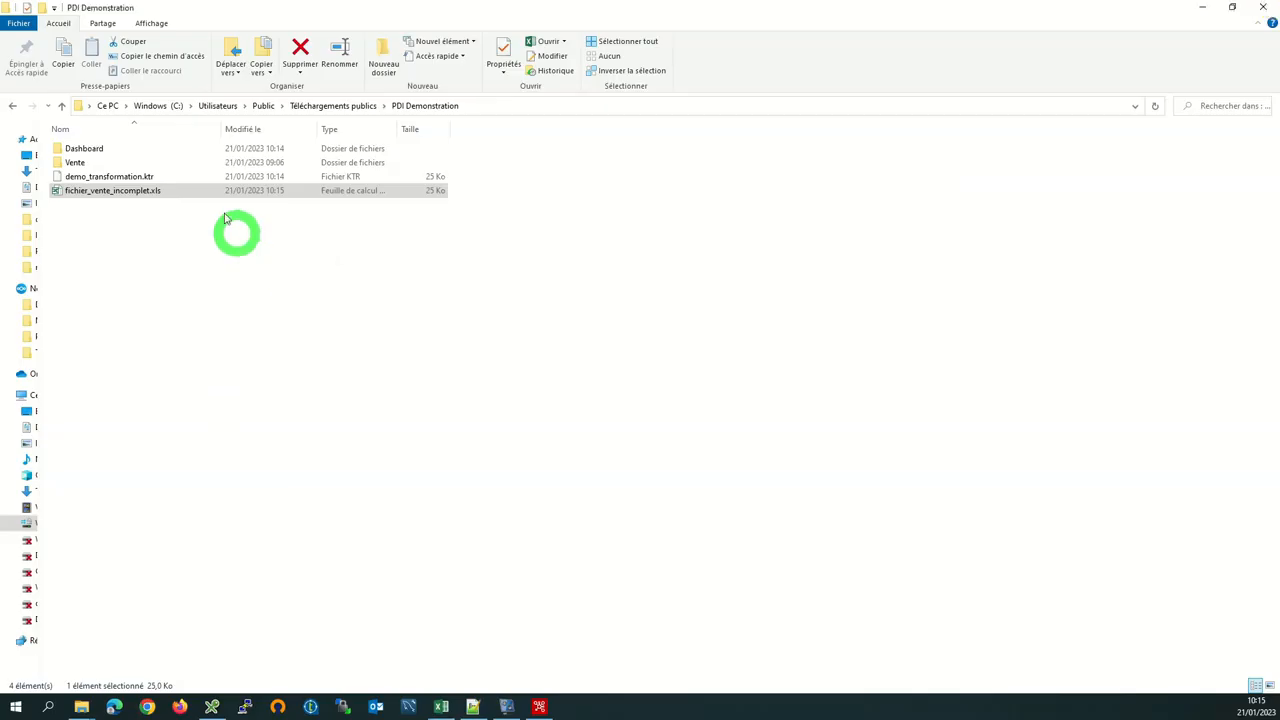
Open fichier_vente_complet.csv from the Dashboard folder in Notepad++, examine its data rows, and return to Pentaho Data Integration
double_click(103, 148)
double_click(103, 146)
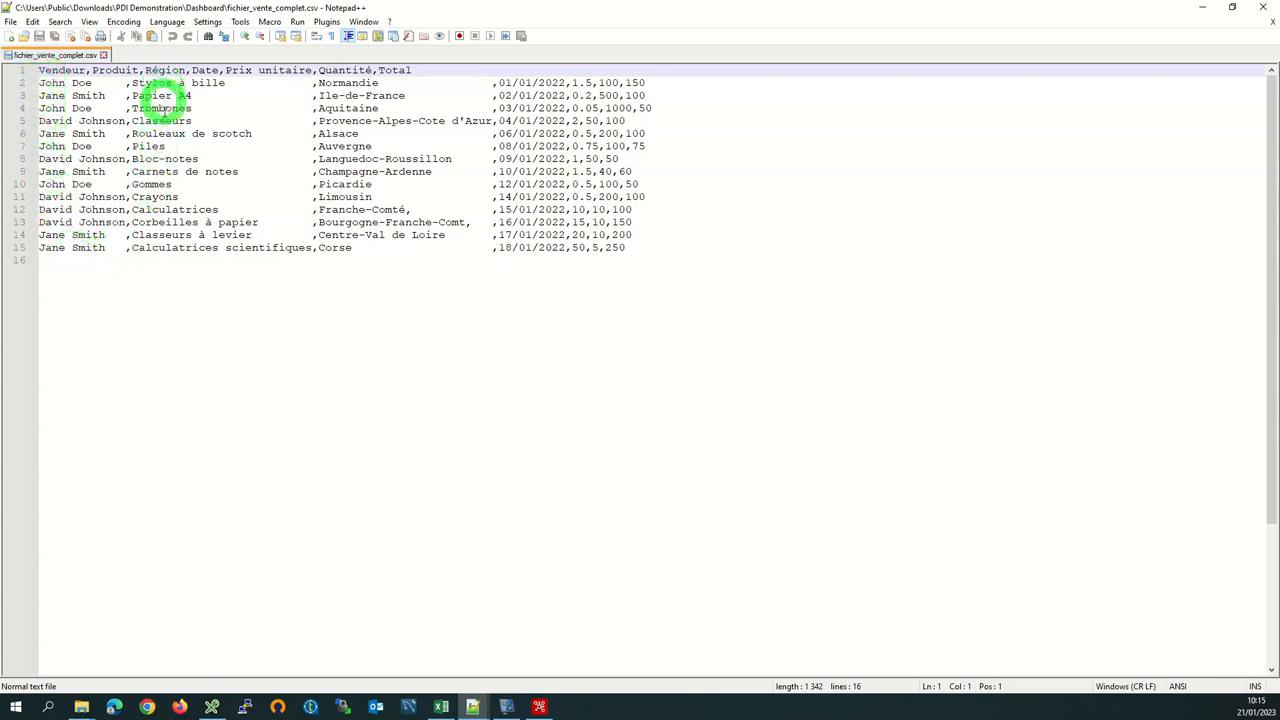
drag(657, 245, 30, 82)
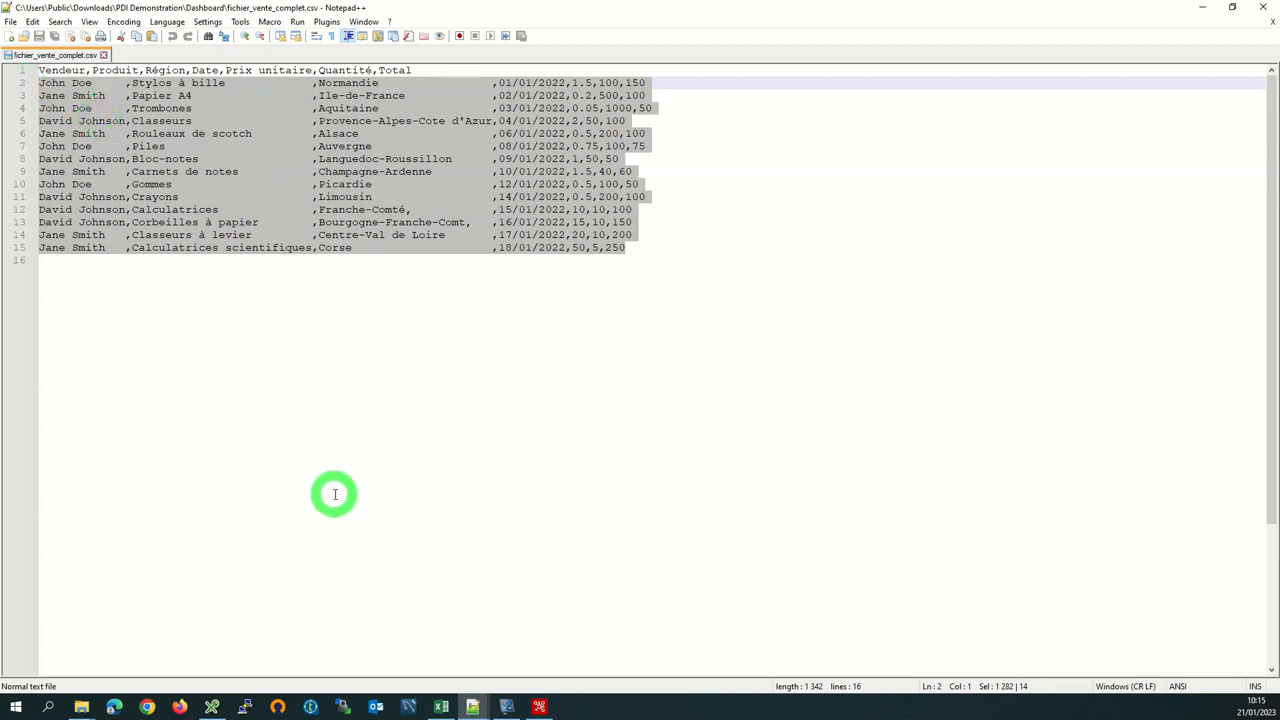
key(alt+Tab)
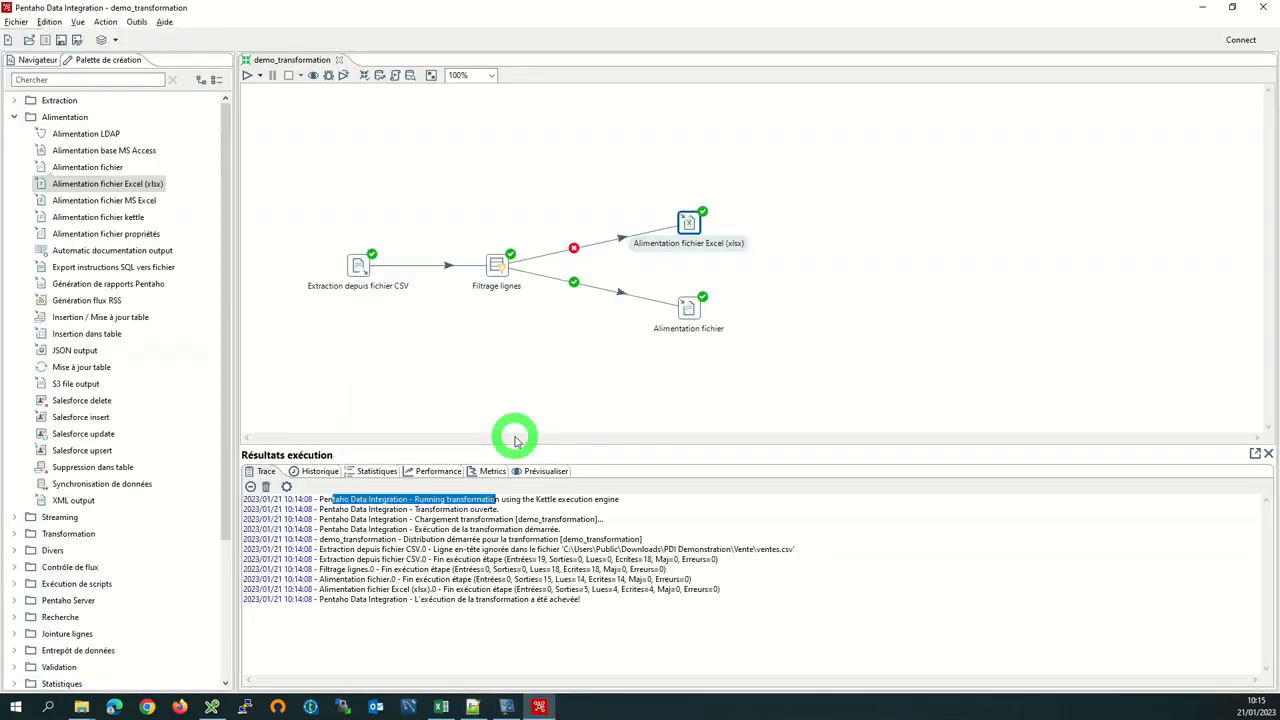